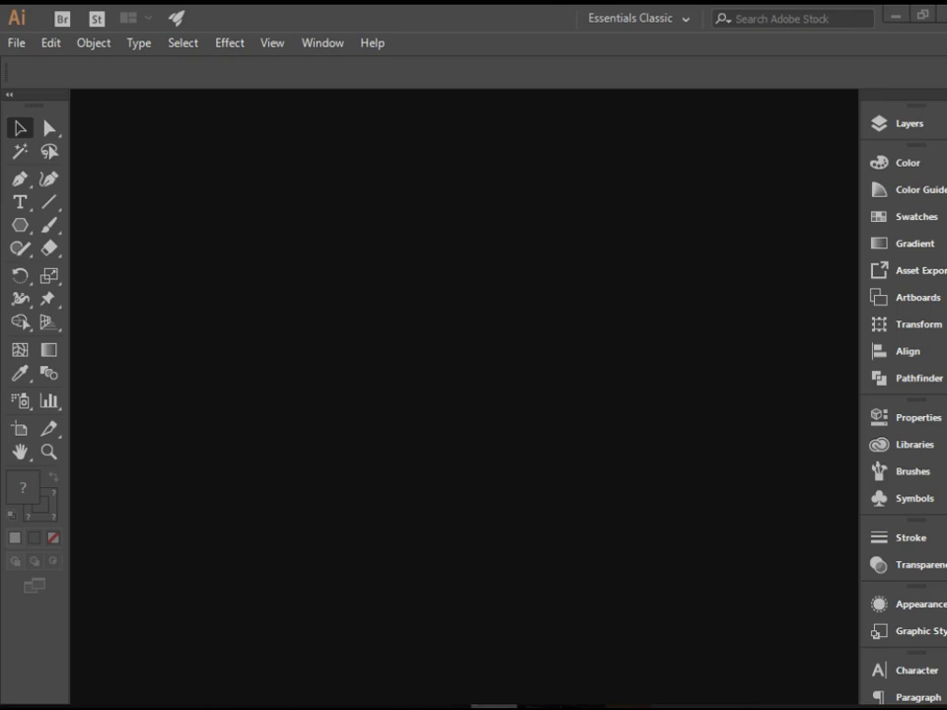
Create a new Letter landscape 11 x 8.5 in document with 2 artboards and 0 in bleed.
{"action": "left_click", "coordinate": [18, 43]}
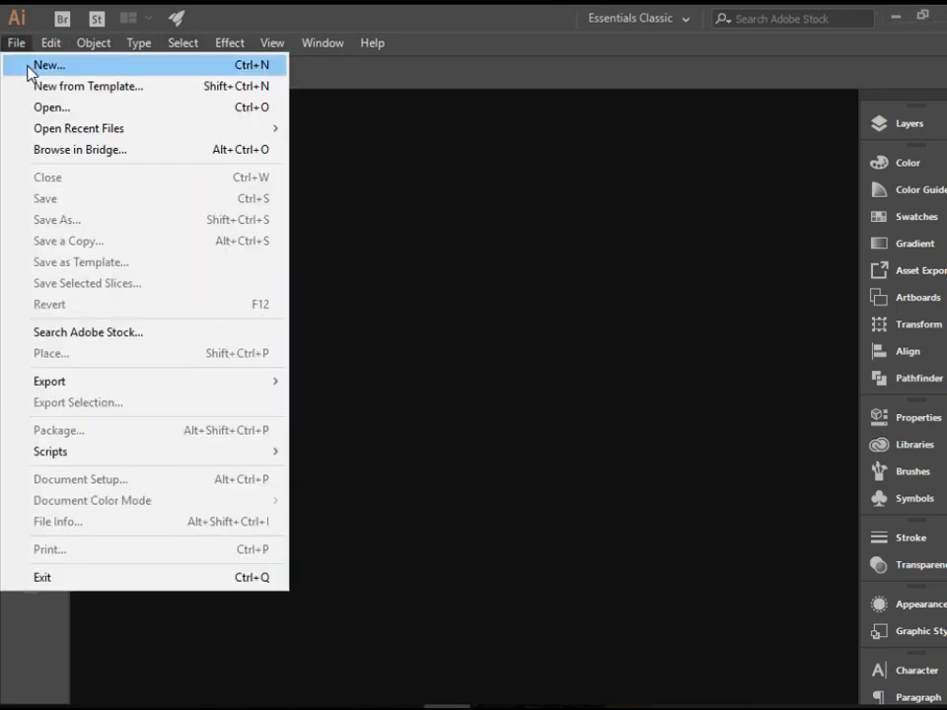
{"action": "left_click", "coordinate": [29, 65]}
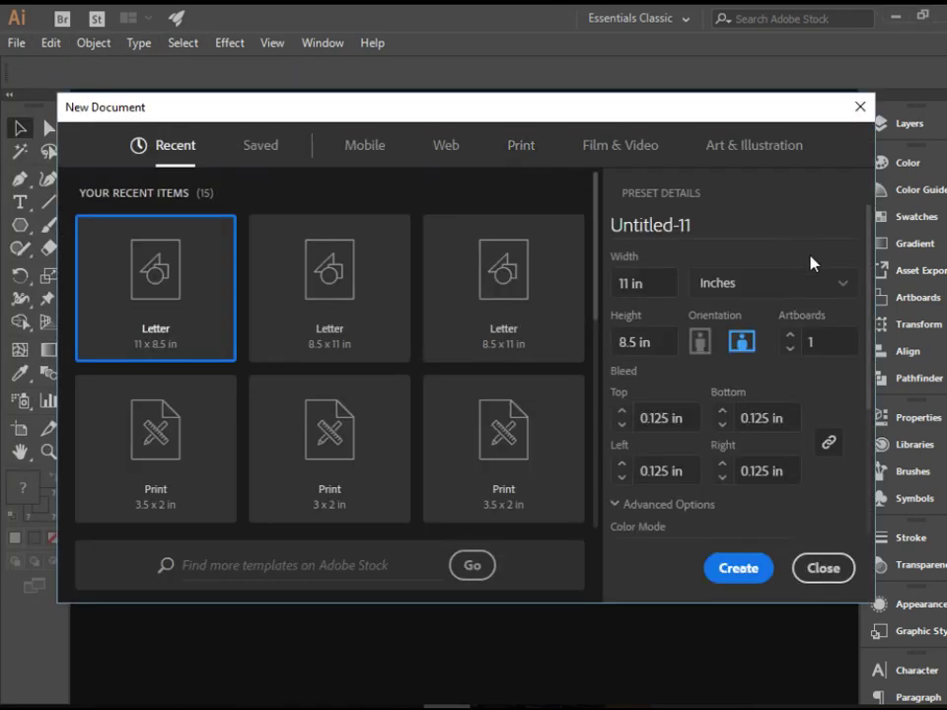
{"action": "left_click", "coordinate": [742, 342]}
{"action": "left_click", "coordinate": [789, 335]}
{"action": "left_click", "coordinate": [823, 346]}
{"action": "left_click", "coordinate": [622, 425]}
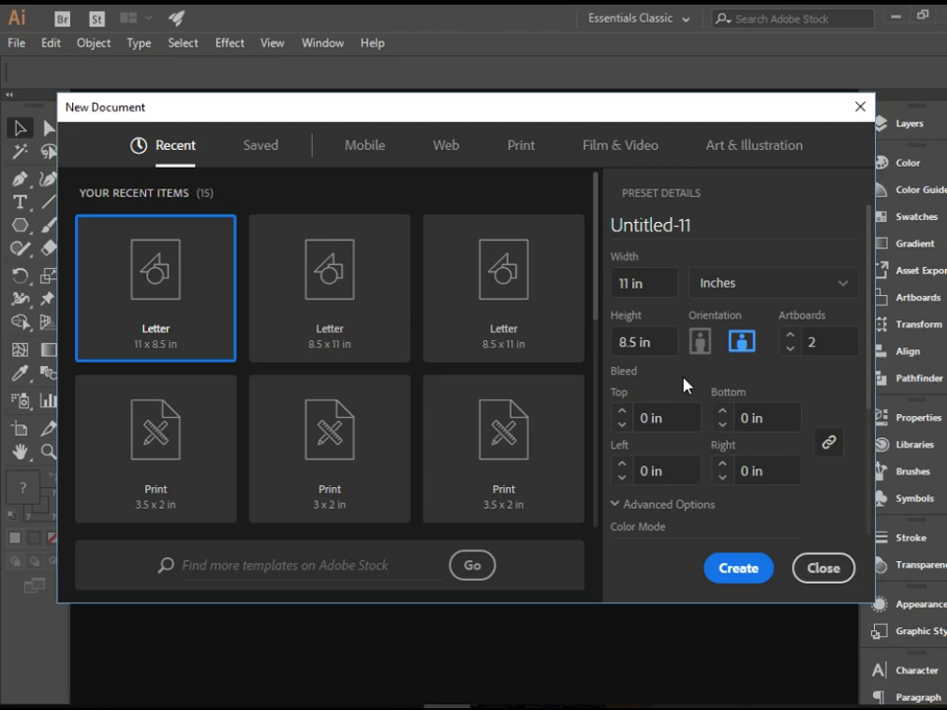
{"action": "left_click", "coordinate": [721, 577]}
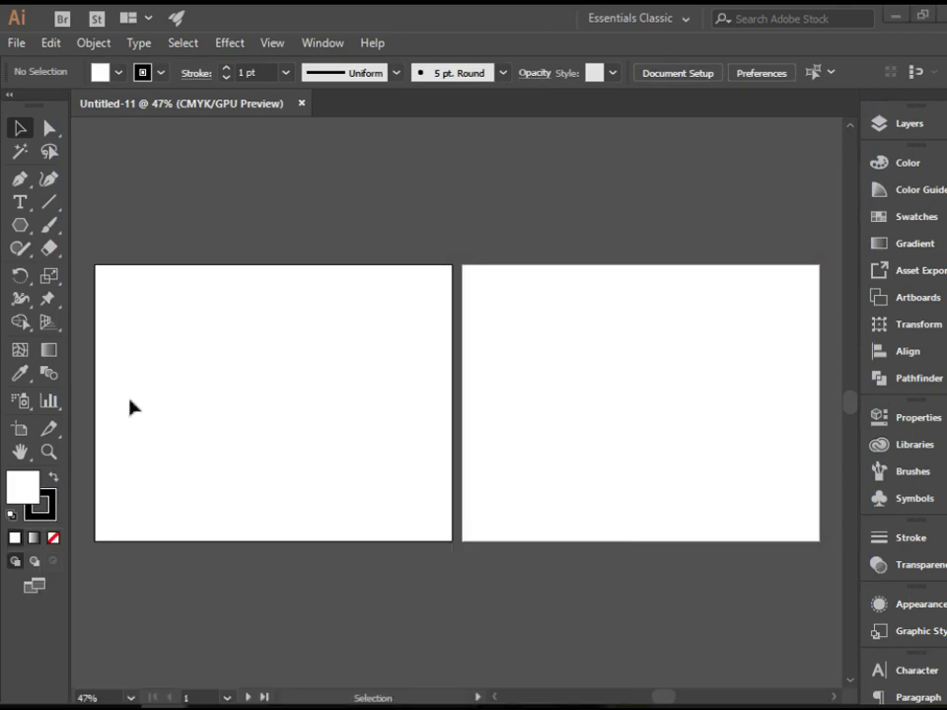
Place the tri-fold brochure image and line it up exactly with the left artboard.
{"action": "left_click_drag", "start_coordinate": [272, 296], "coordinate": [218, 364]}
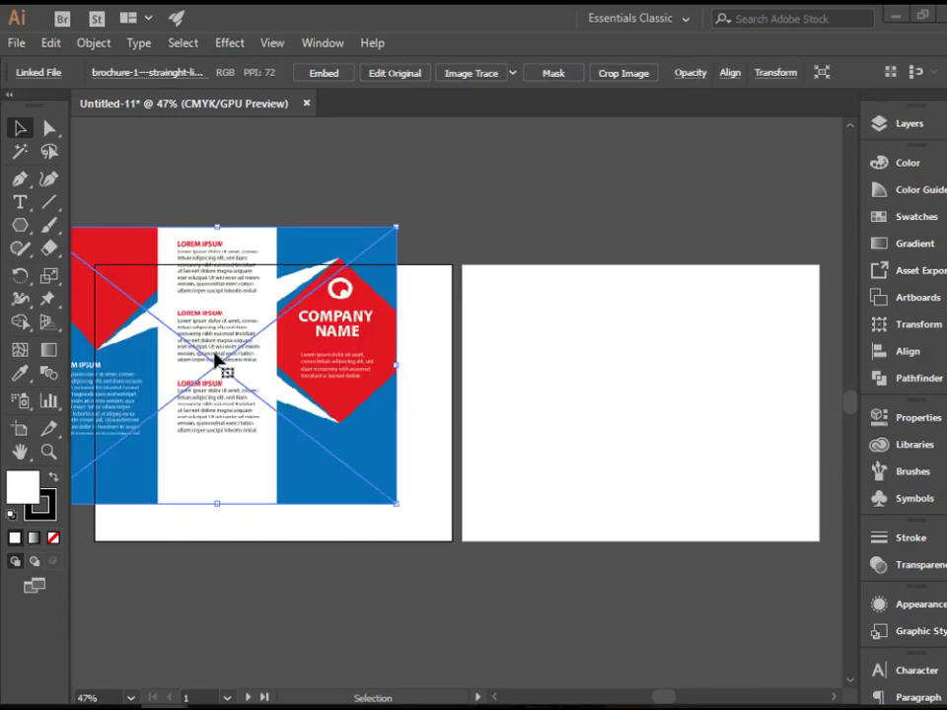
{"action": "left_click_drag", "start_coordinate": [314, 358], "coordinate": [368, 437]}
{"action": "left_click", "coordinate": [447, 597]}
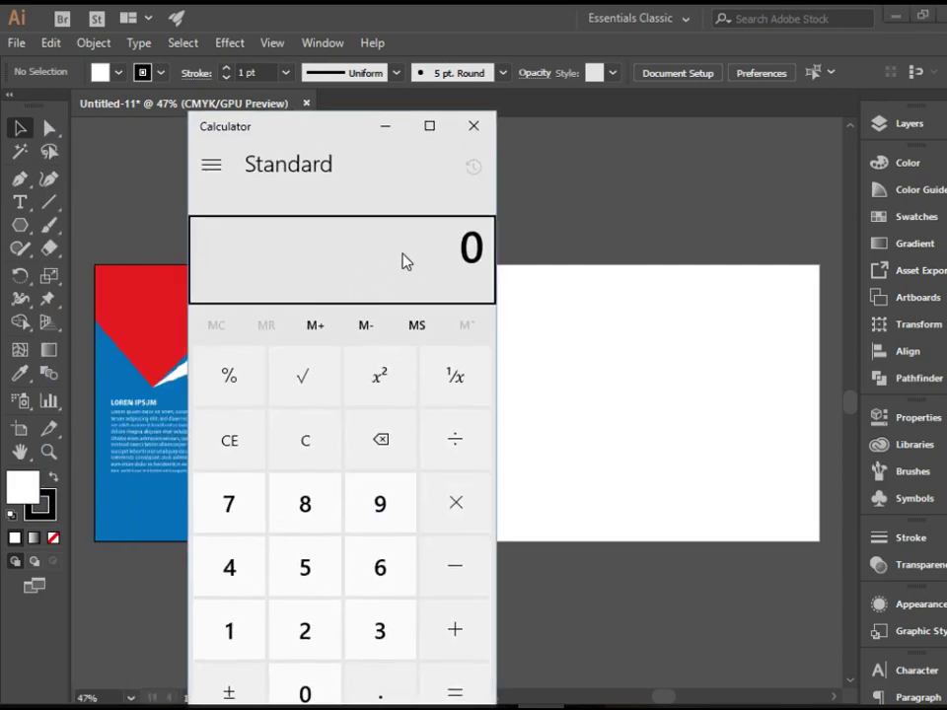
{"action": "type", "text": "11"}
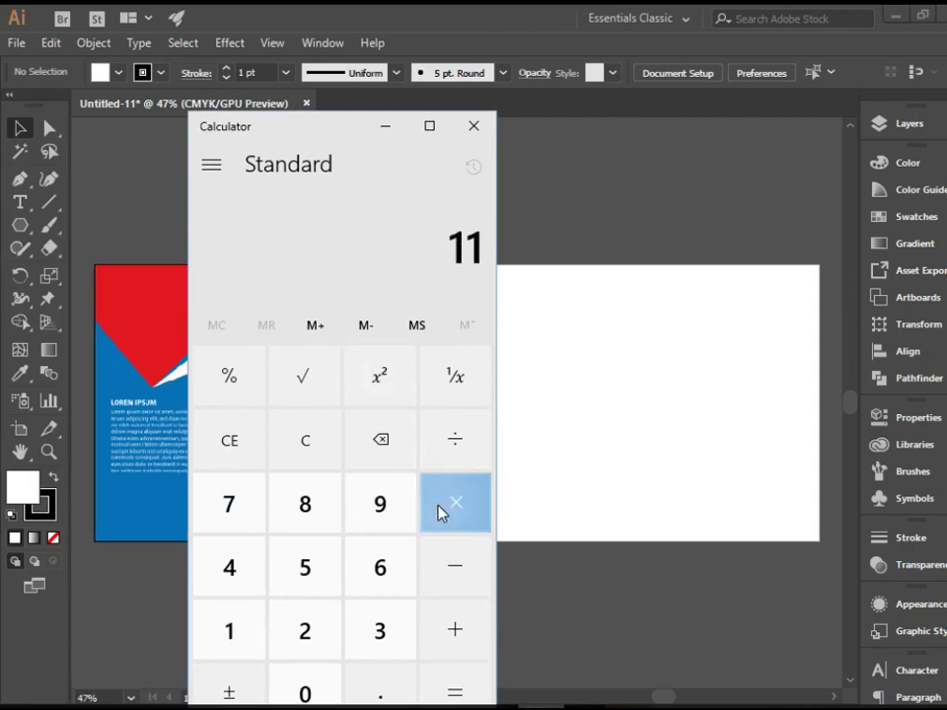
{"action": "left_click", "coordinate": [469, 444]}
{"action": "left_click", "coordinate": [396, 622]}
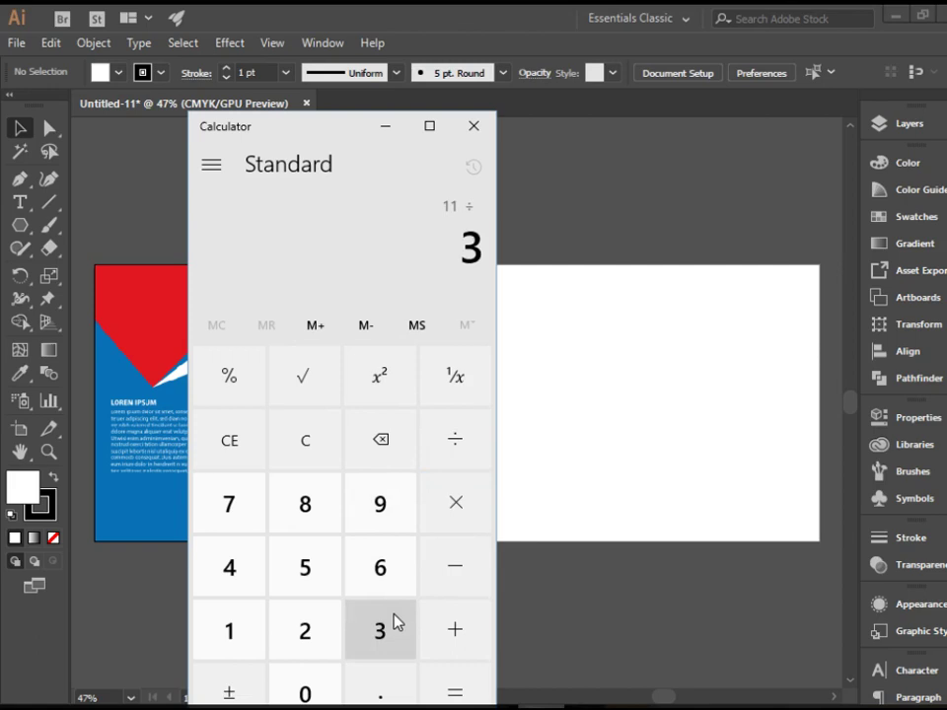
{"action": "left_click", "coordinate": [441, 677]}
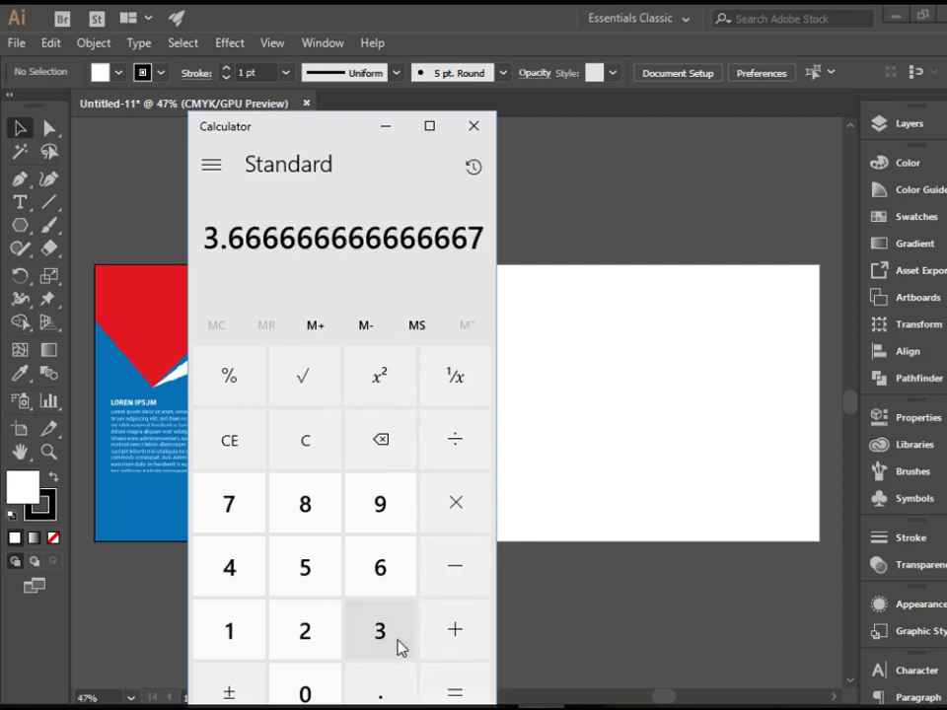
{"action": "left_click", "coordinate": [473, 126]}
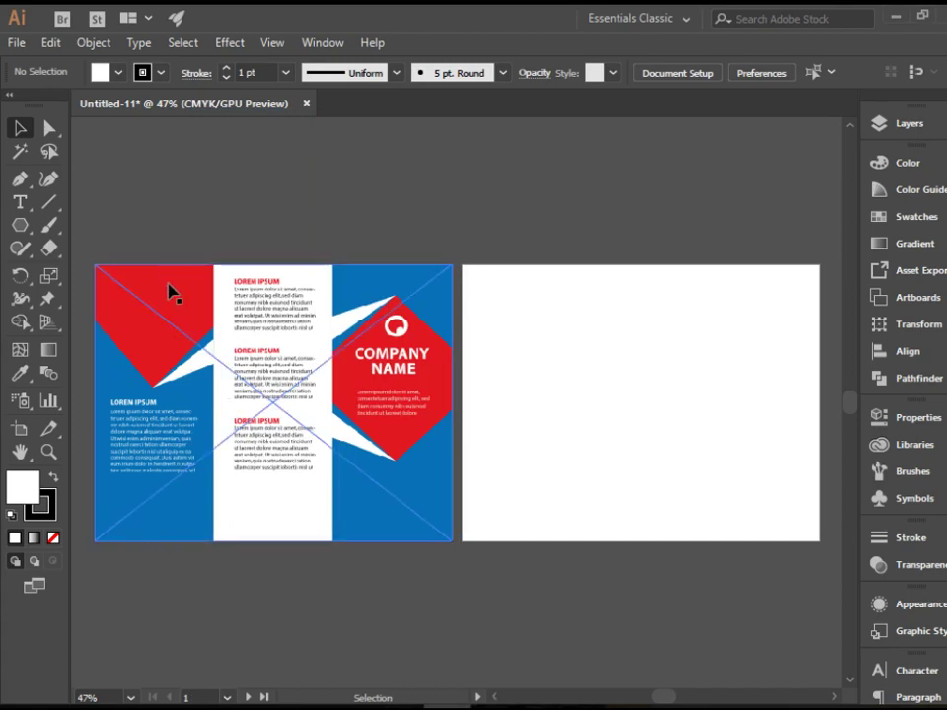
Draw a 3.6666 x 8.5 in rectangle on the right artboard with the Rectangle Tool.
{"action": "left_click", "coordinate": [22, 227]}
{"action": "left_click_drag", "start_coordinate": [24, 231], "coordinate": [91, 232]}
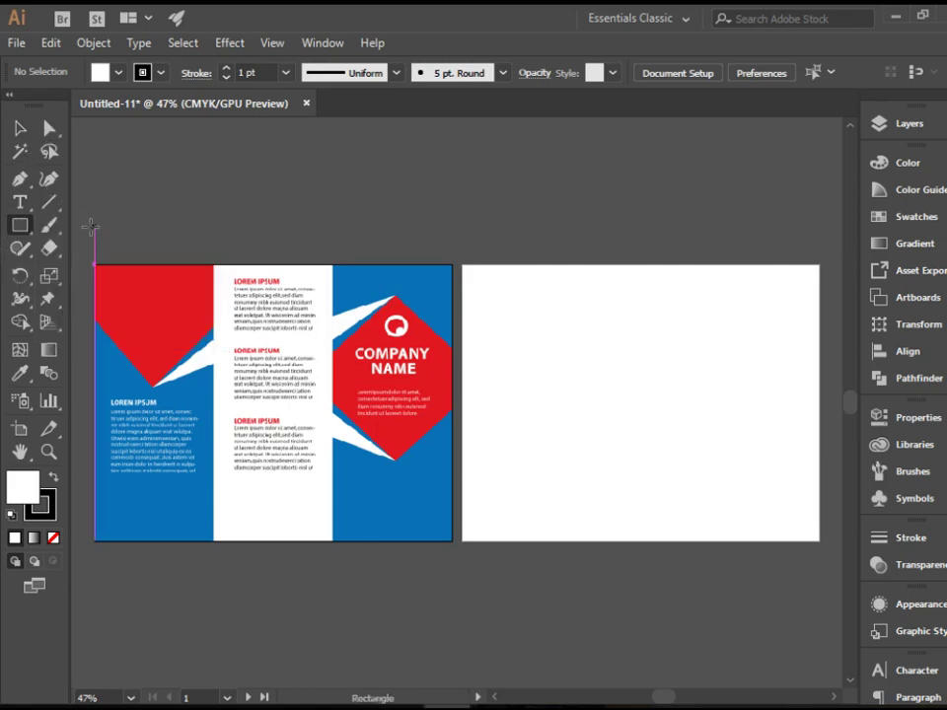
{"action": "left_click", "coordinate": [472, 271]}
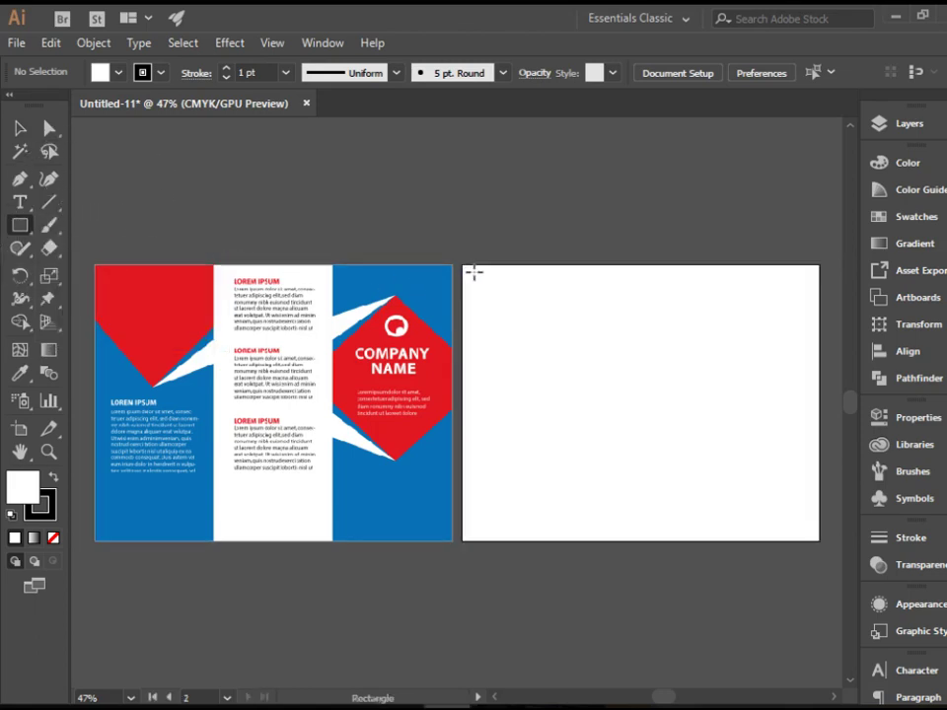
{"action": "left_click", "coordinate": [622, 258]}
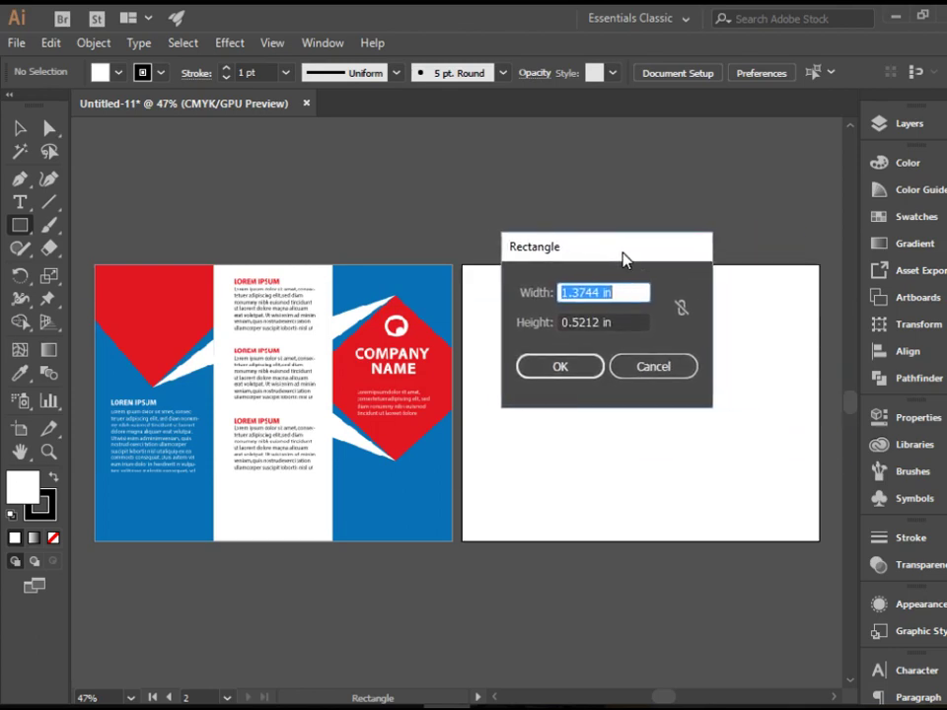
{"action": "left_click_drag", "start_coordinate": [592, 290], "coordinate": [526, 292]}
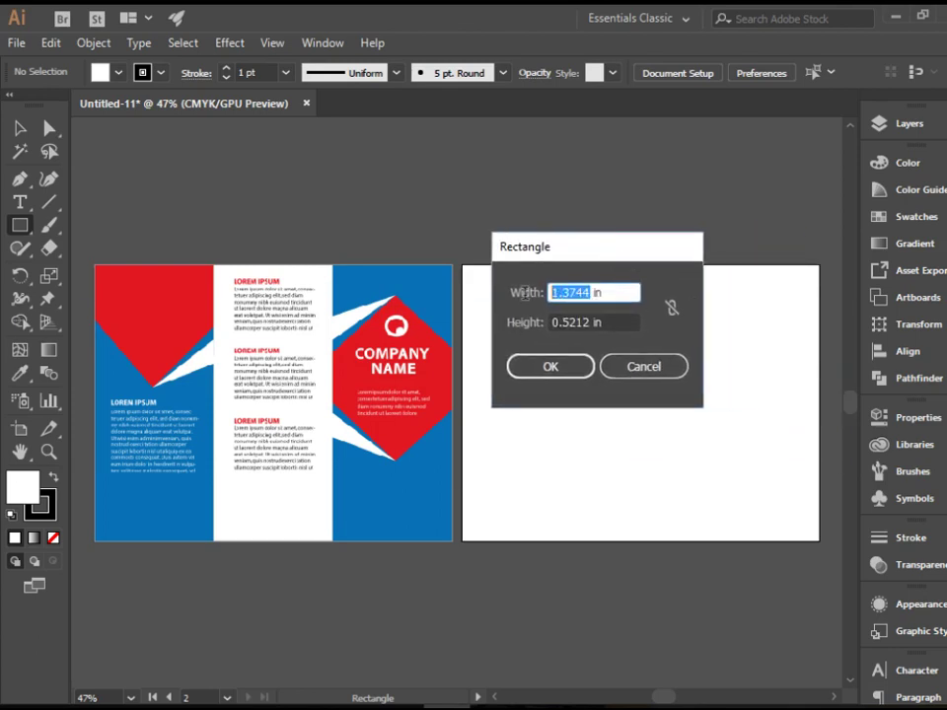
{"action": "type", "text": "3."}
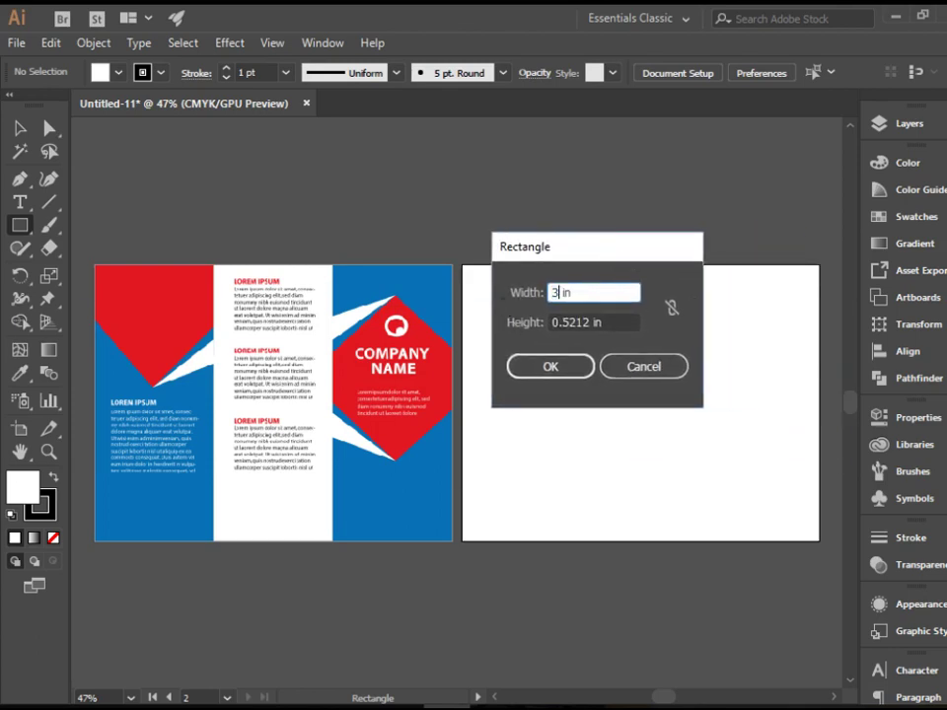
{"action": "type", "text": "6666"}
{"action": "left_click_drag", "start_coordinate": [590, 322], "coordinate": [555, 323]}
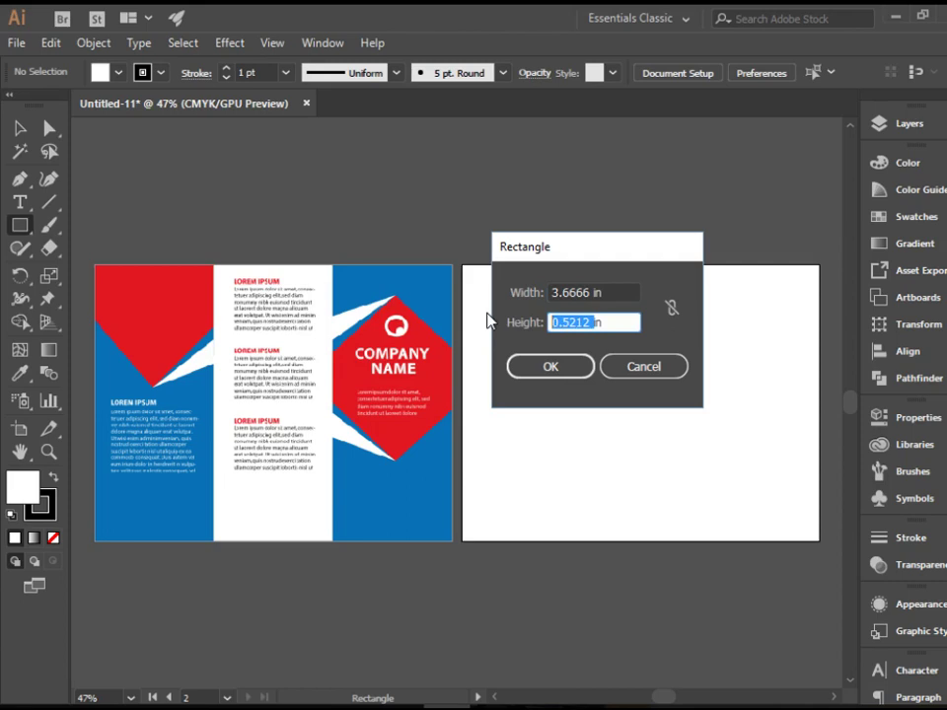
{"action": "type", "text": "8.5"}
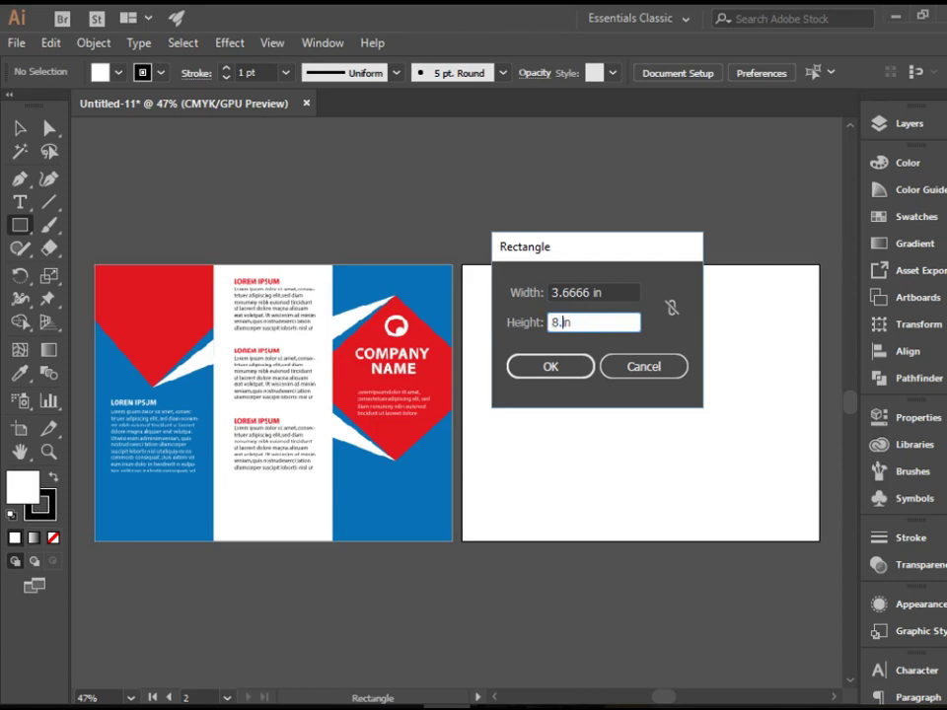
{"action": "key", "text": "Return"}
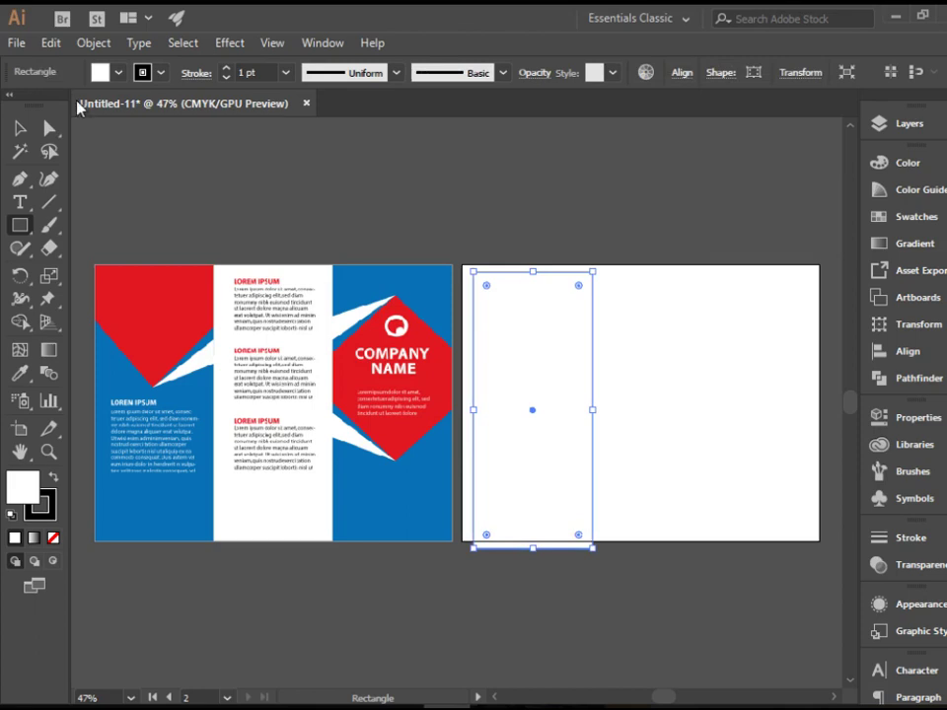
Fill the rectangle with the brochure's blue and snap it to the right artboard's top-left corner.
{"action": "key", "text": "i"}
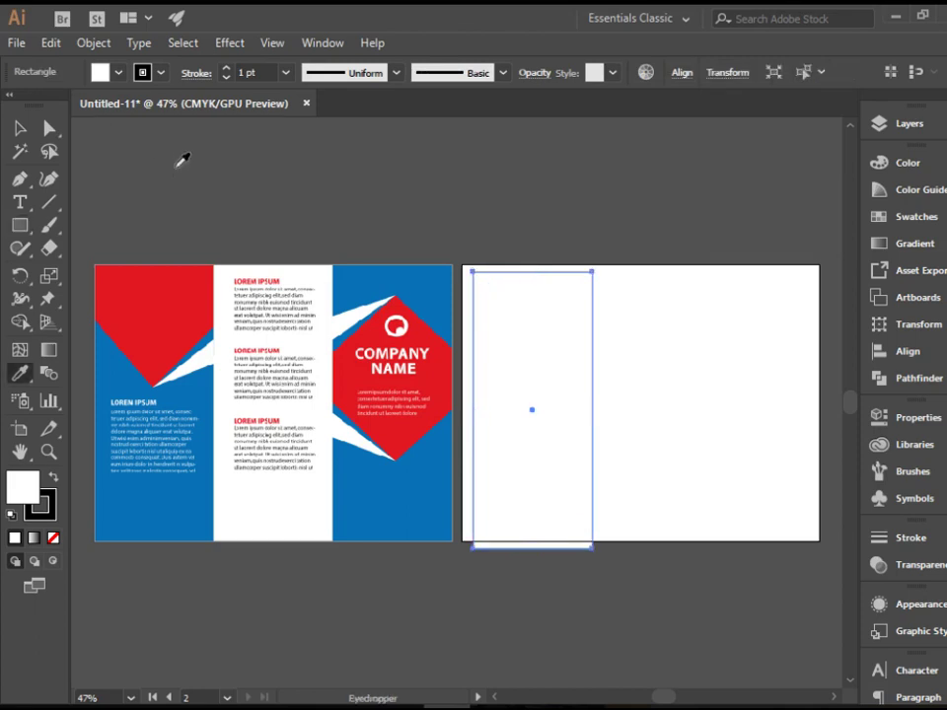
{"action": "left_click", "coordinate": [126, 371]}
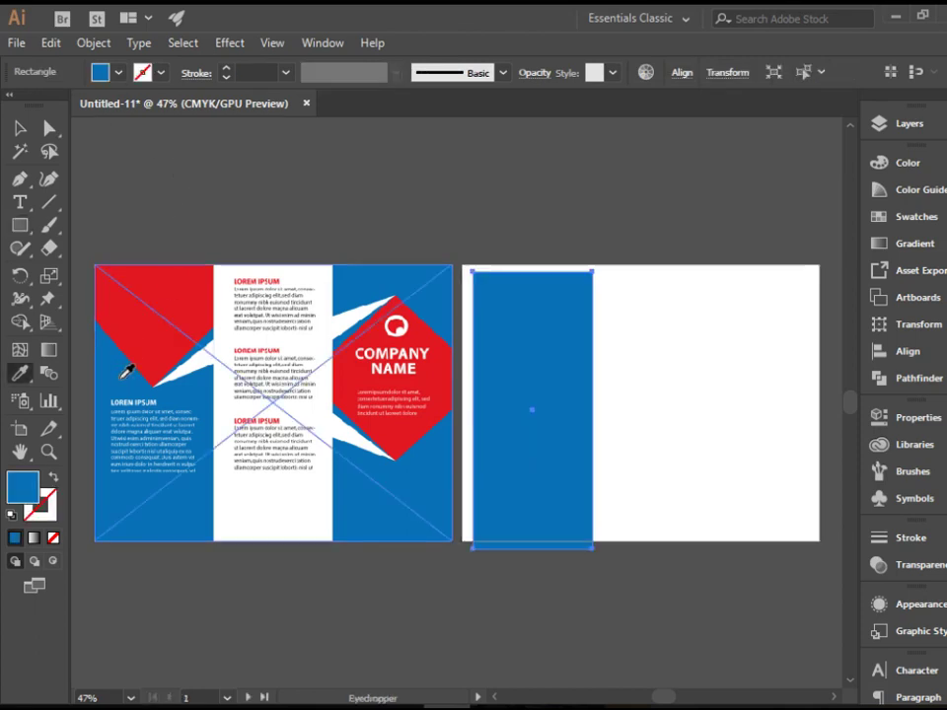
{"action": "left_click", "coordinate": [20, 128]}
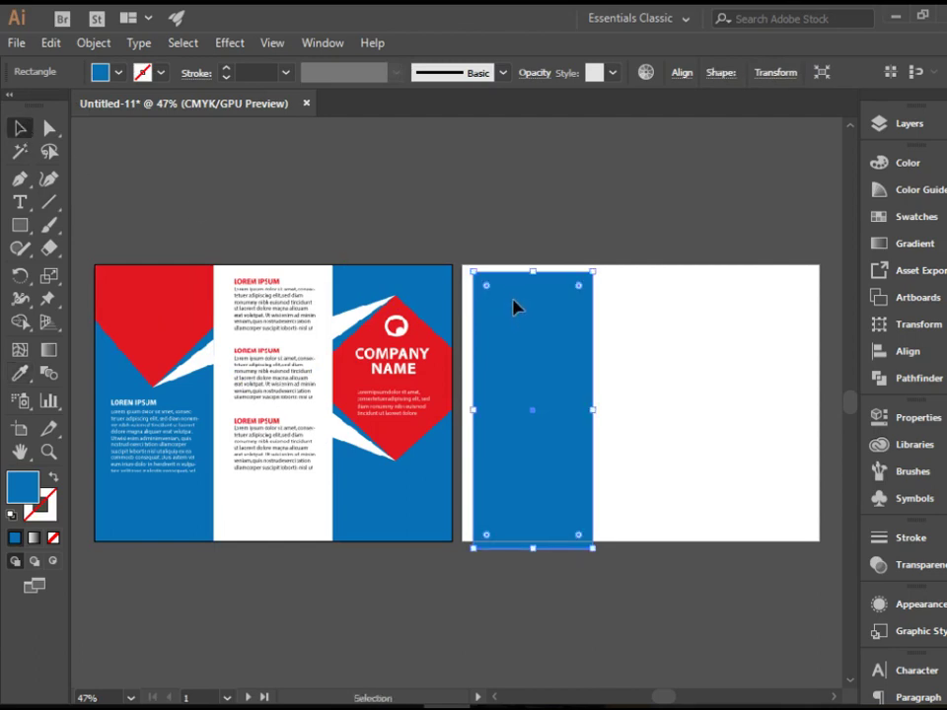
{"action": "left_click_drag", "start_coordinate": [514, 302], "coordinate": [503, 296]}
{"action": "left_click", "coordinate": [525, 195]}
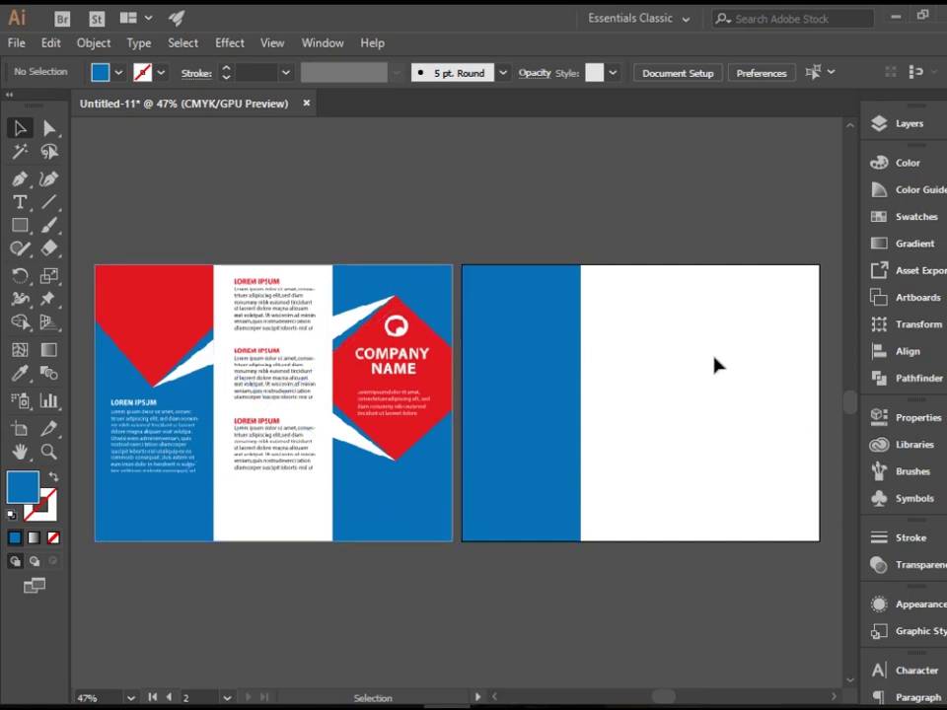
Copy and paste the blue rectangle, moving the duplicate to the artboard's right third.
{"action": "left_click", "coordinate": [545, 317]}
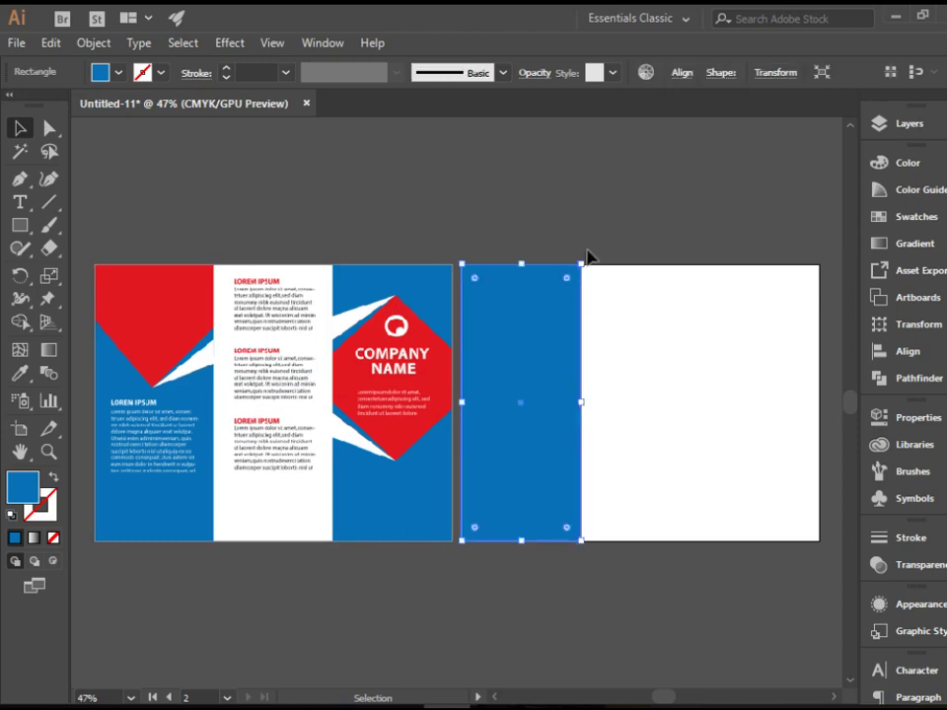
{"action": "key", "text": "a"}
{"action": "key", "text": "ctrl+c"}
{"action": "key", "text": "ctrl+v"}
{"action": "key", "text": "v"}
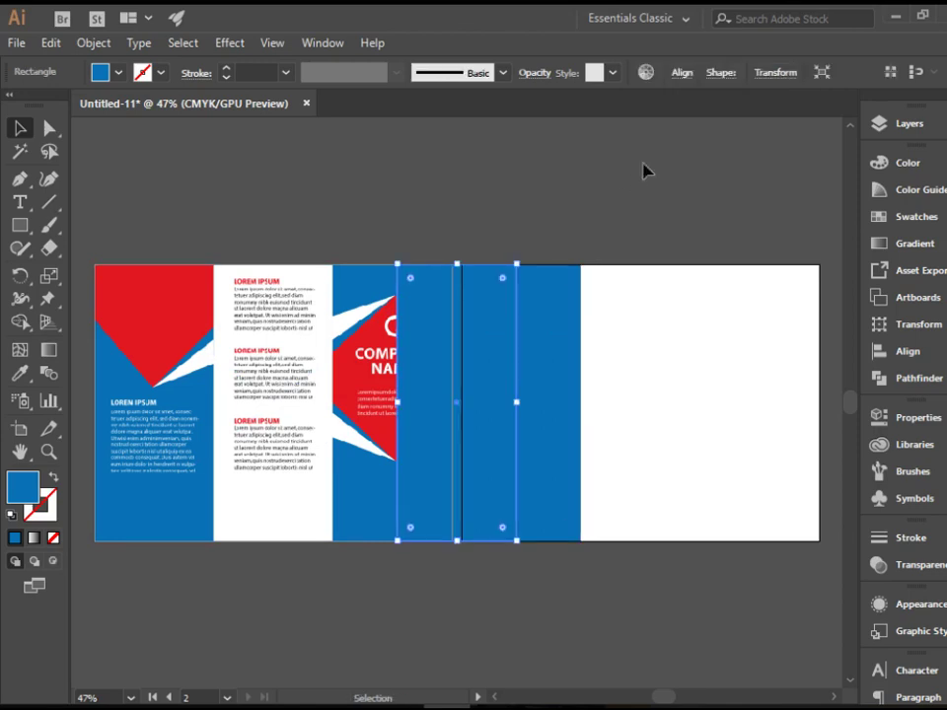
{"action": "left_click_drag", "start_coordinate": [491, 387], "coordinate": [785, 381]}
{"action": "left_click", "coordinate": [698, 208]}
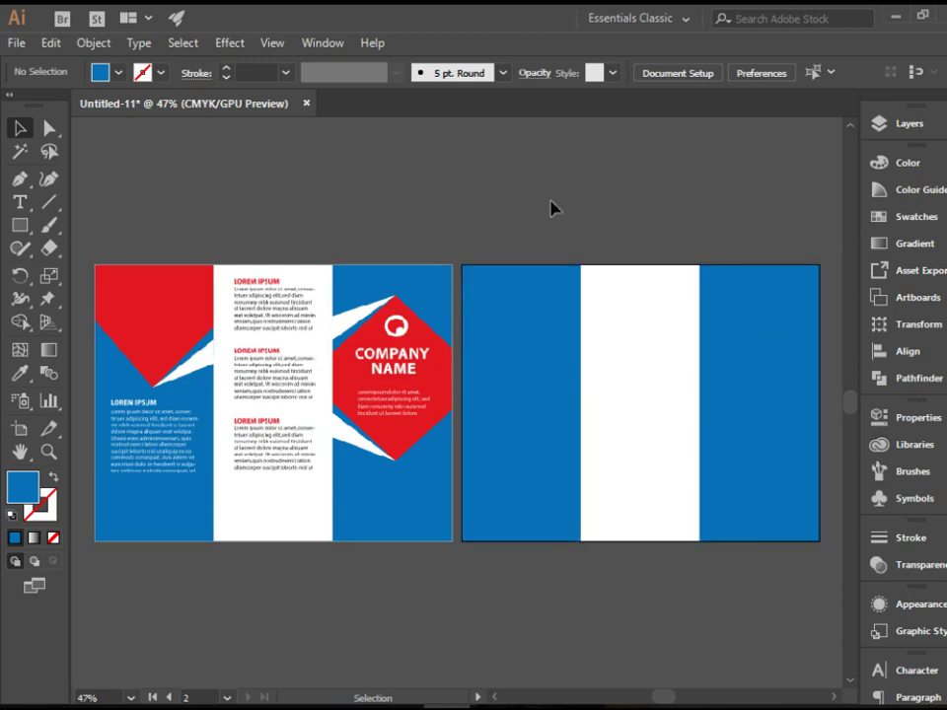
Select the left blue rectangle and expand Layer 1 in the Layers panel.
{"action": "left_click_drag", "start_coordinate": [548, 209], "coordinate": [736, 328]}
{"action": "left_click", "coordinate": [674, 172]}
{"action": "scroll", "coordinate": [711, 271], "scroll_direction": "up", "scroll_amount": 1}
{"action": "scroll", "coordinate": [751, 233], "scroll_direction": "up", "scroll_amount": 1}
{"action": "scroll", "coordinate": [750, 233], "scroll_direction": "down", "scroll_amount": 2}
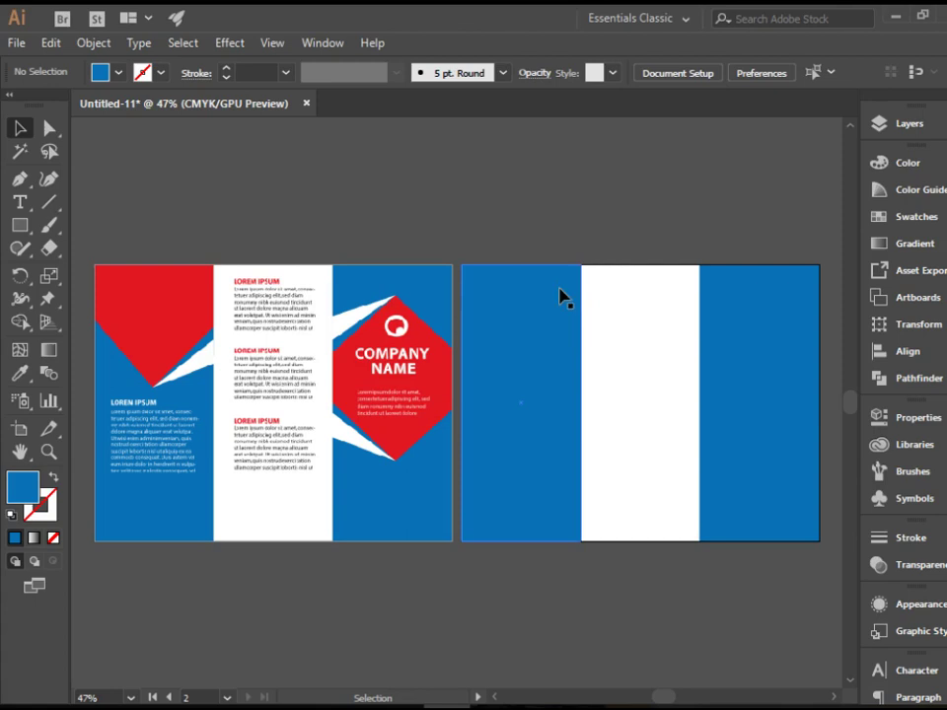
{"action": "left_click", "coordinate": [560, 296]}
{"action": "left_click", "coordinate": [878, 124]}
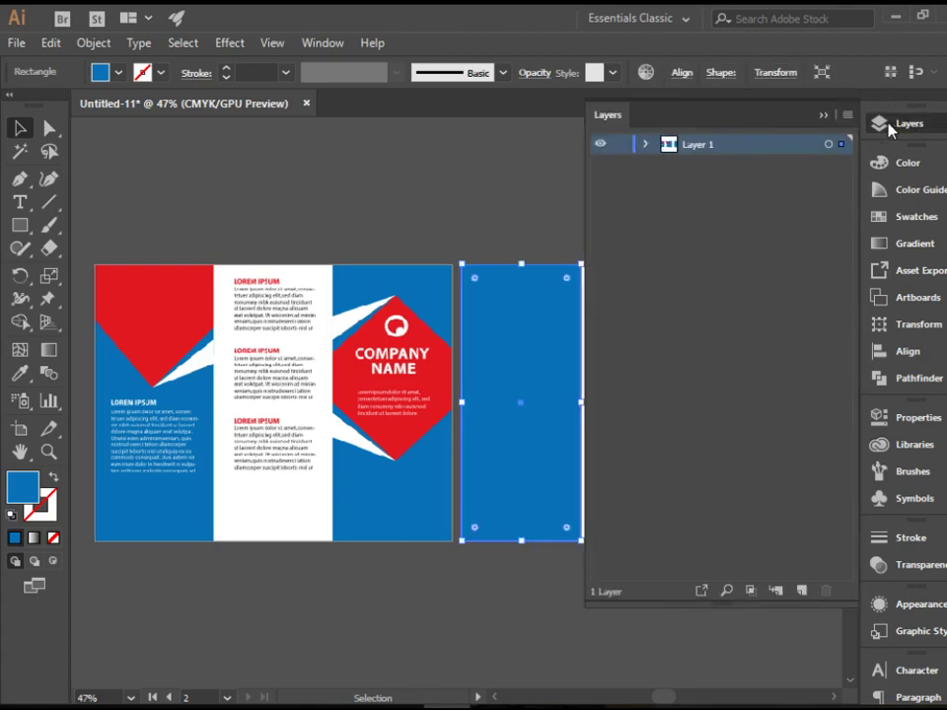
{"action": "left_click", "coordinate": [646, 145]}
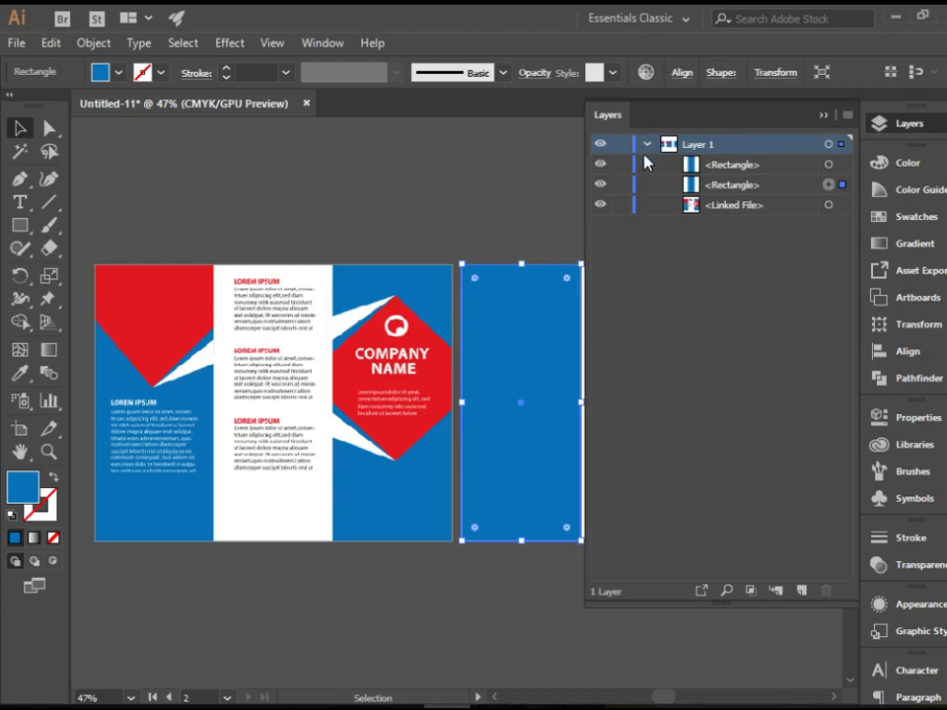
Rename the rectangles 'left panel' and 'right panel' and lock them.
{"action": "double_click", "coordinate": [729, 187]}
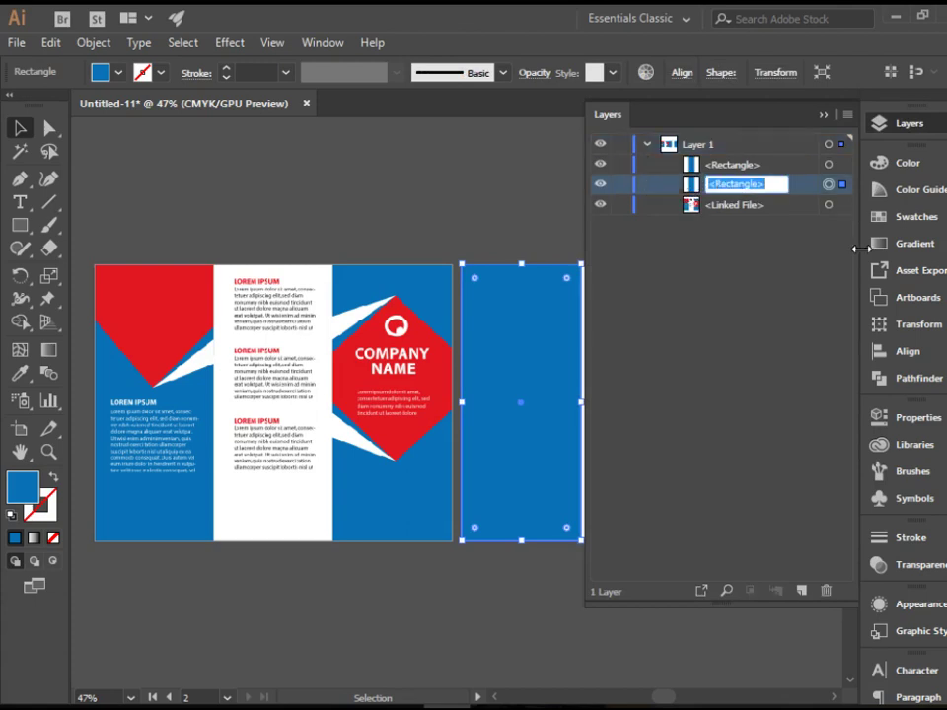
{"action": "type", "text": "left panel"}
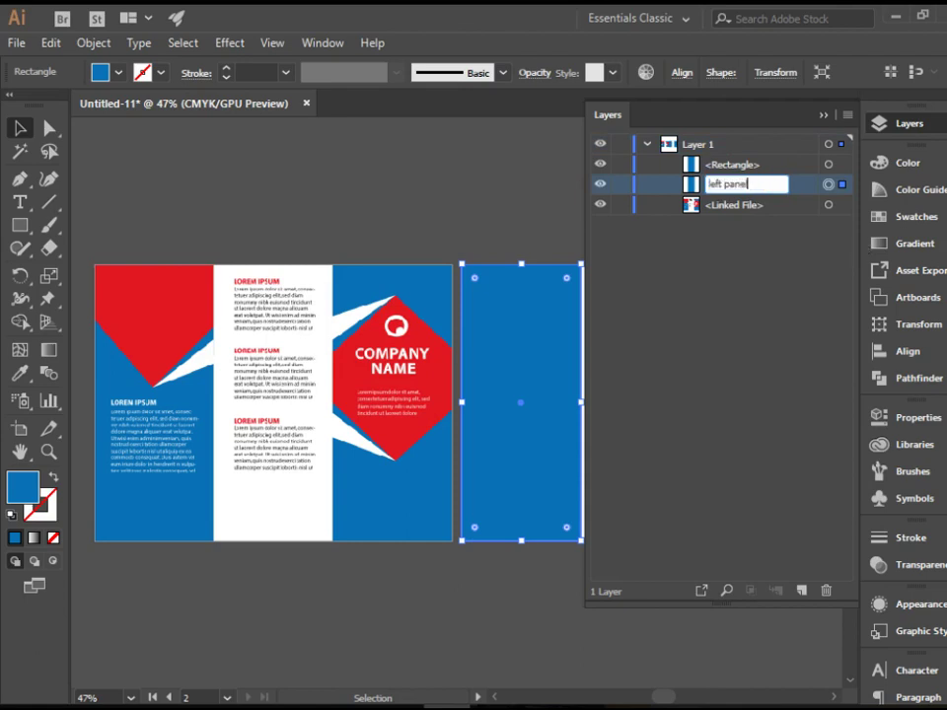
{"action": "left_click", "coordinate": [619, 184]}
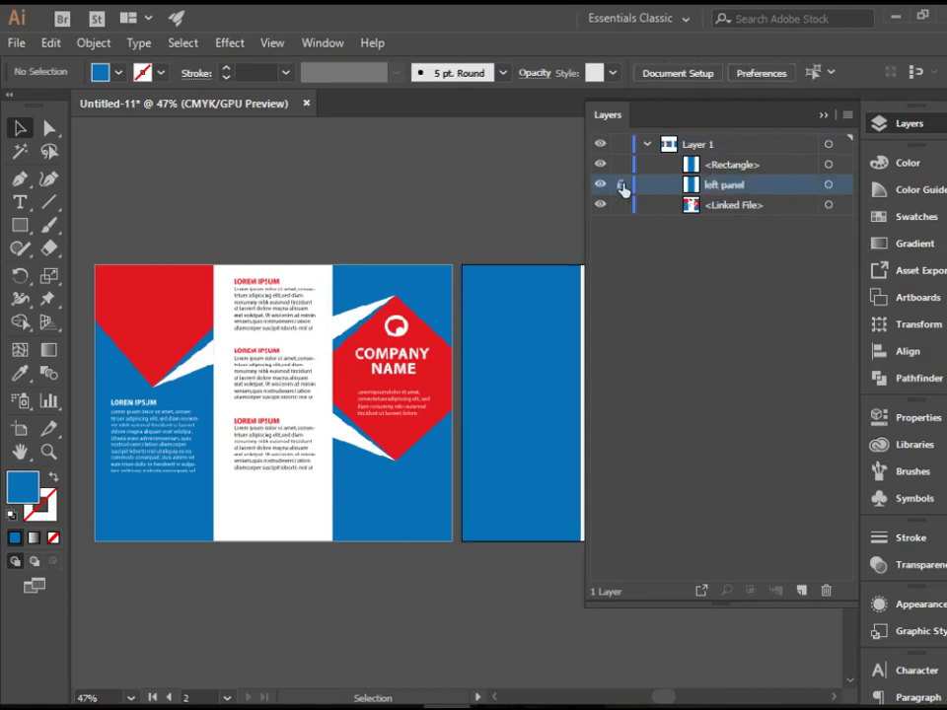
{"action": "double_click", "coordinate": [731, 164]}
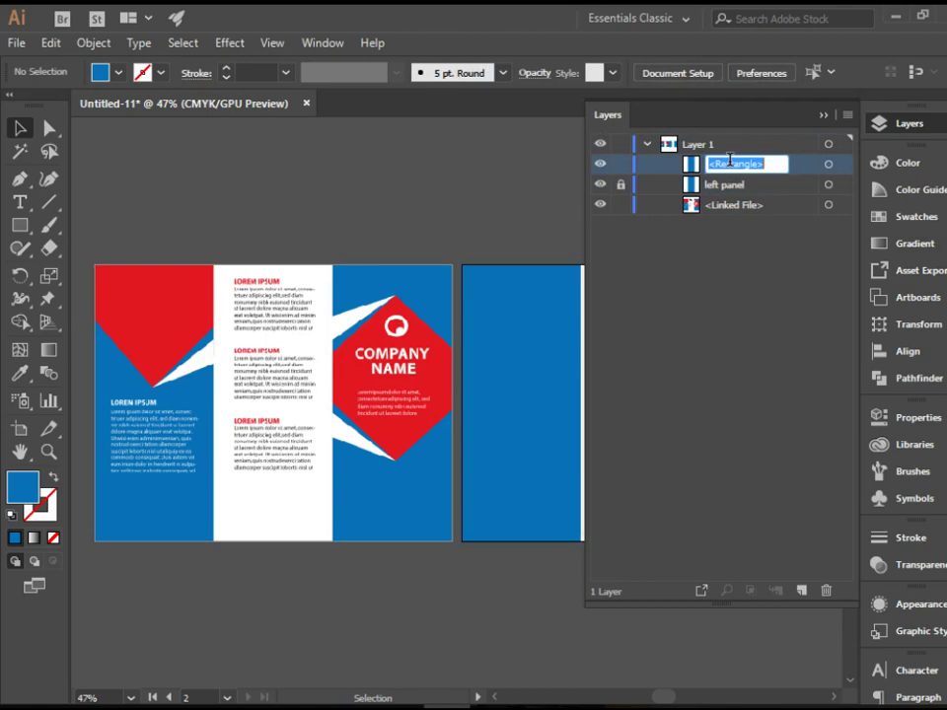
{"action": "type", "text": "right panel"}
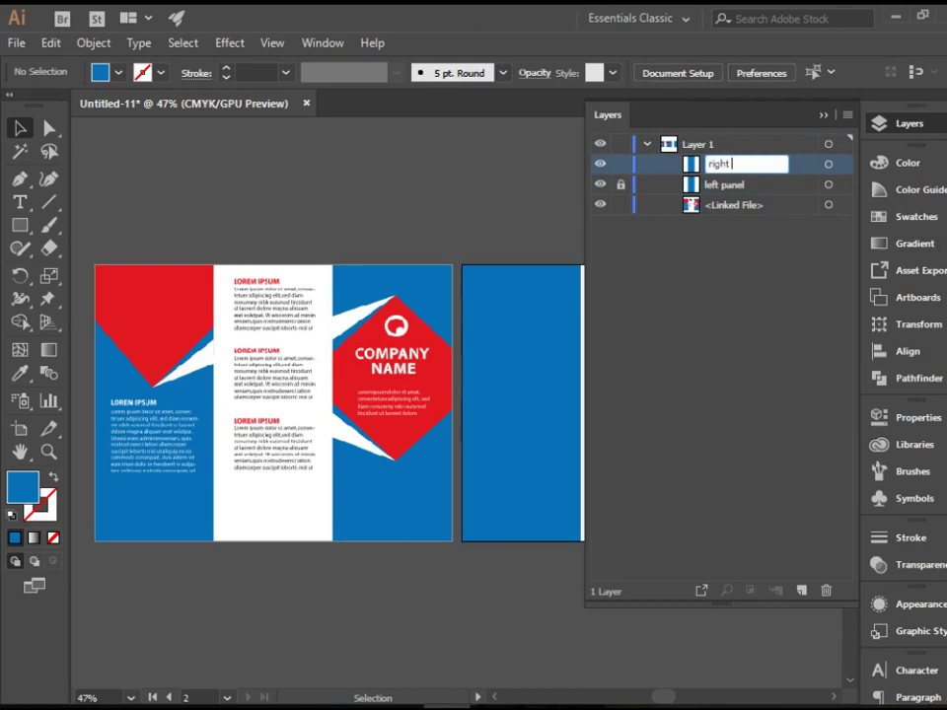
{"action": "left_click", "coordinate": [620, 173]}
{"action": "key", "text": "F7"}
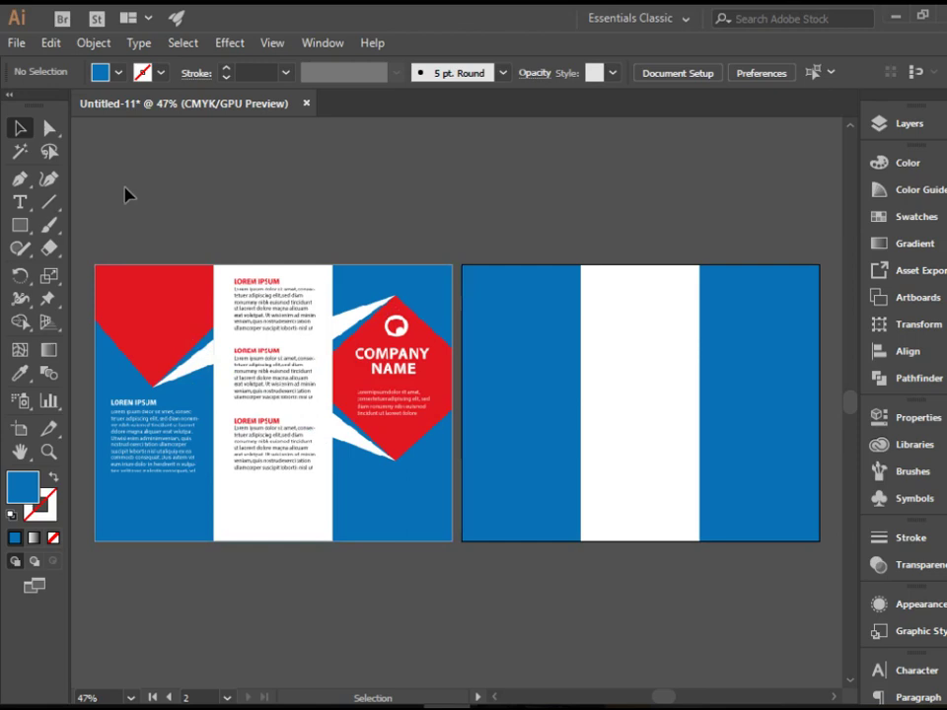
Turn on rulers via View > Rulers > Show Rulers, after undoing a stray Pen anchor.
{"action": "key", "text": "p"}
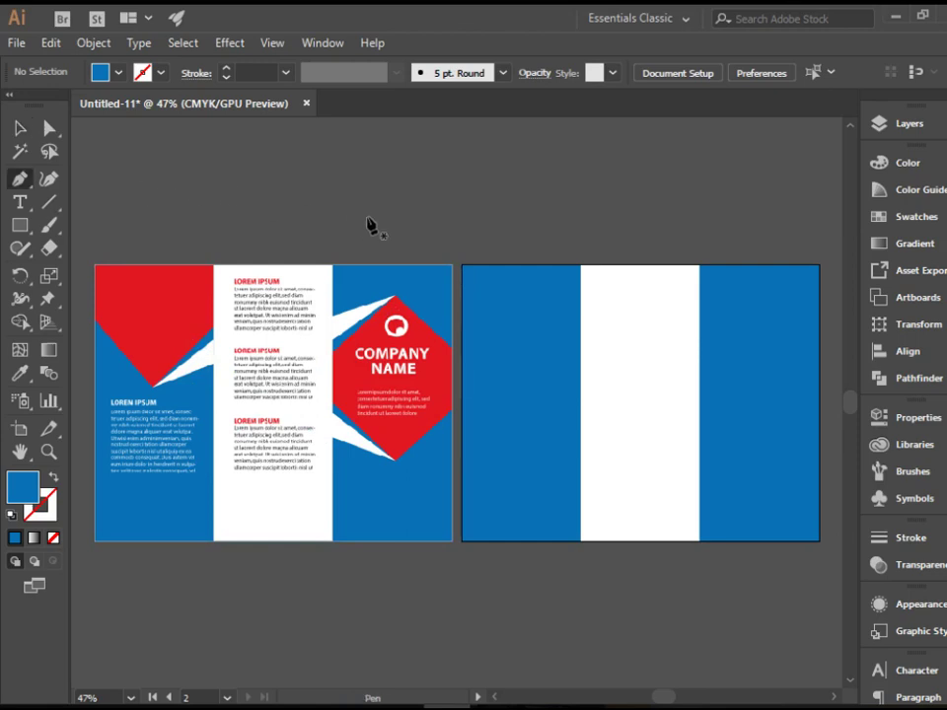
{"action": "left_click_drag", "start_coordinate": [520, 385], "coordinate": [520, 371]}
{"action": "key", "text": "ctrl+z"}
{"action": "left_click_drag", "start_coordinate": [520, 387], "coordinate": [520, 369]}
{"action": "left_click", "coordinate": [273, 43]}
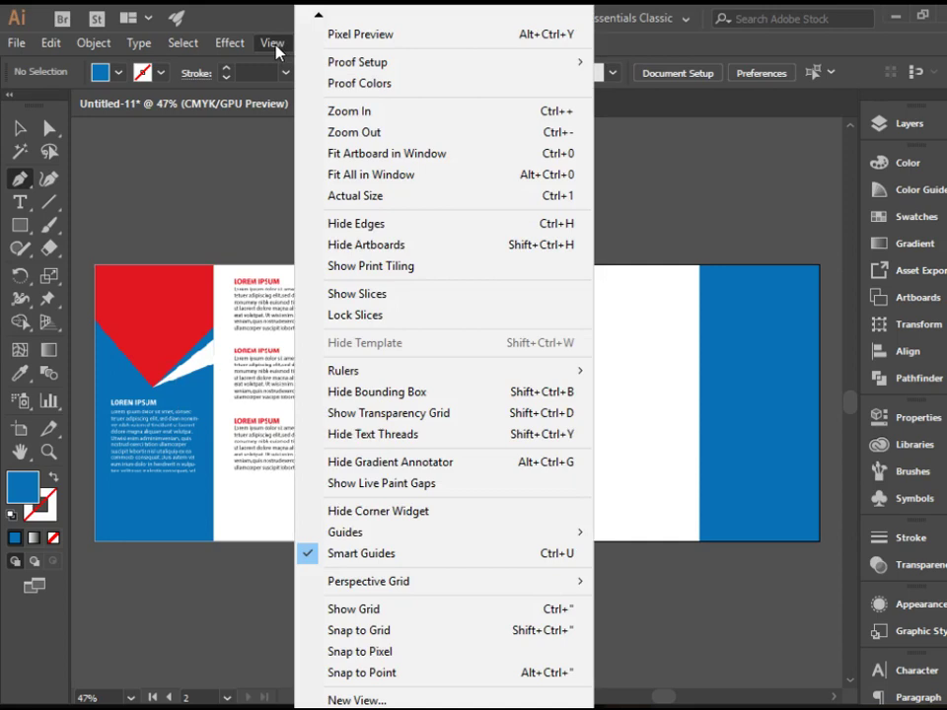
{"action": "mouse_move", "coordinate": [546, 535]}
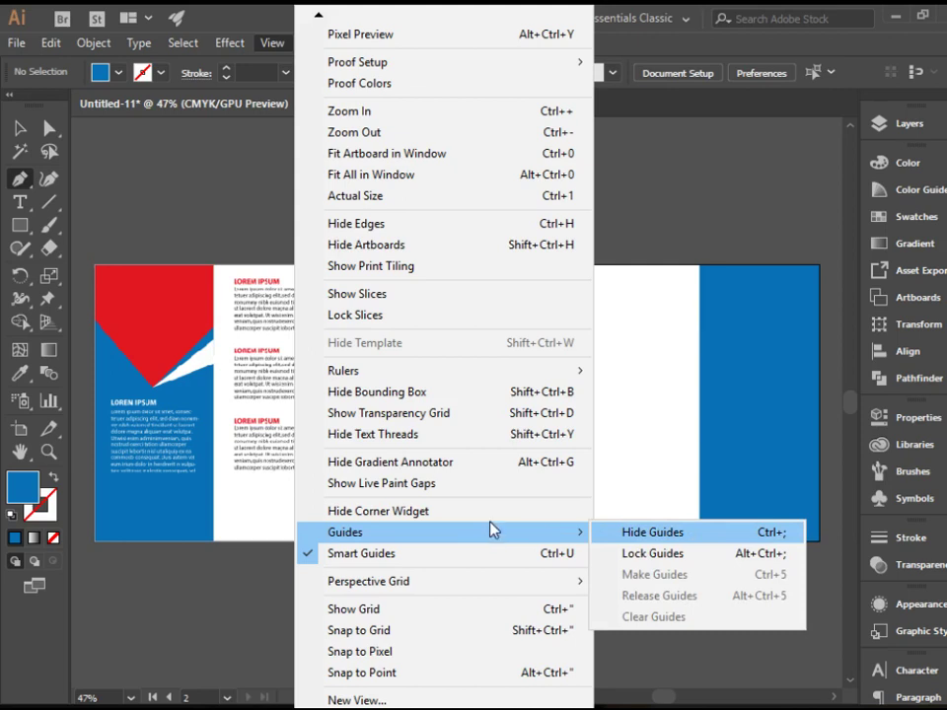
{"action": "mouse_move", "coordinate": [470, 374]}
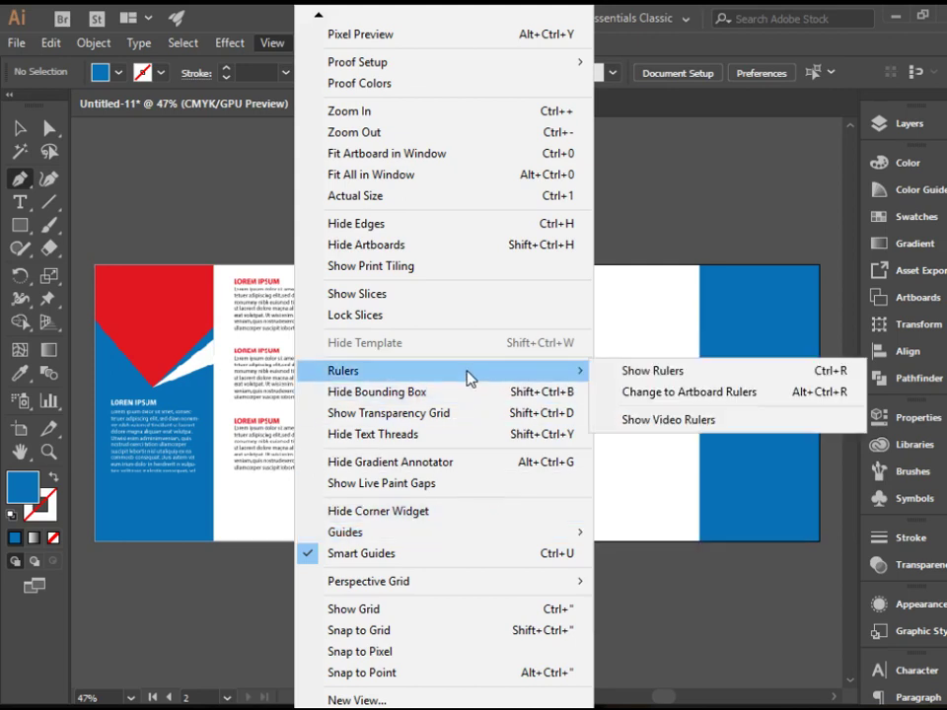
{"action": "left_click", "coordinate": [642, 372]}
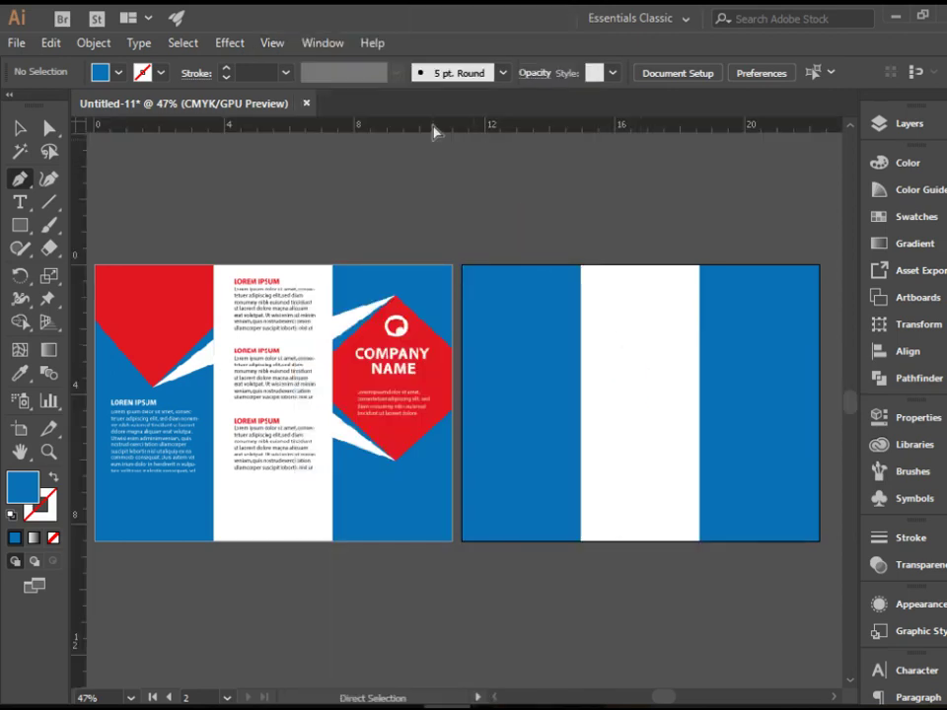
Drag three horizontal guides from the top ruler across both artboards and lock them.
{"action": "left_click_drag", "start_coordinate": [437, 131], "coordinate": [458, 392]}
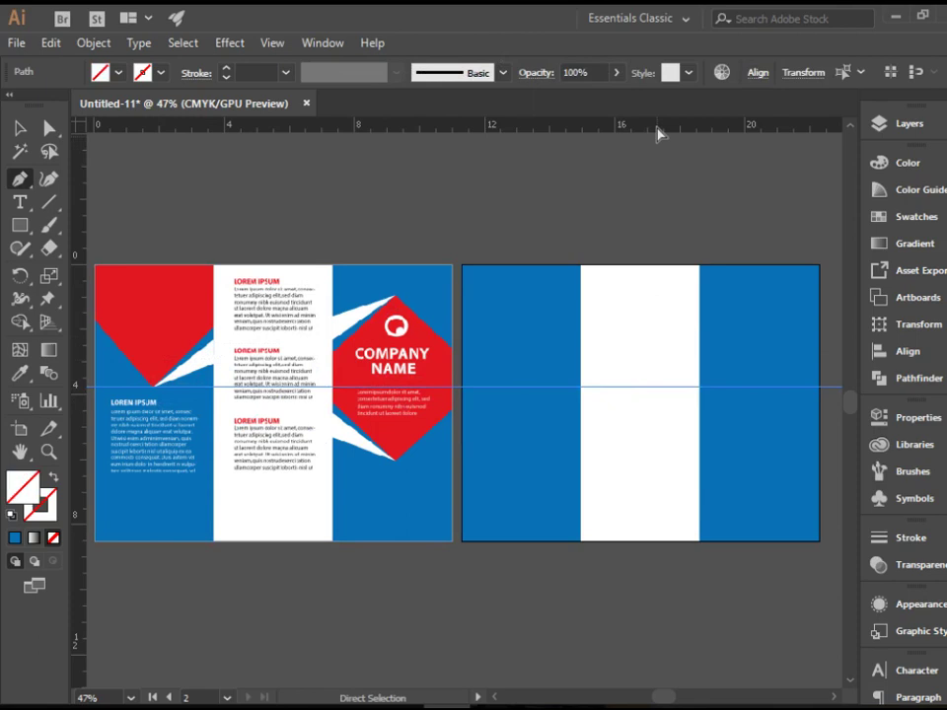
{"action": "left_click", "coordinate": [393, 301]}
{"action": "left_click_drag", "start_coordinate": [567, 126], "coordinate": [572, 295]}
{"action": "left_click_drag", "start_coordinate": [595, 126], "coordinate": [602, 462]}
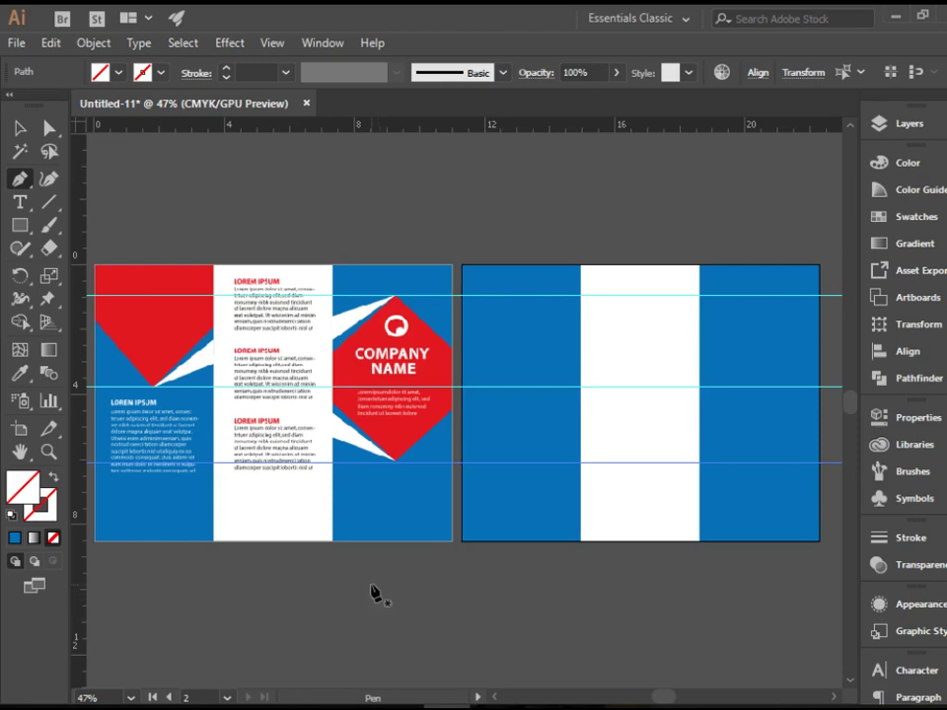
{"action": "right_click", "coordinate": [510, 206]}
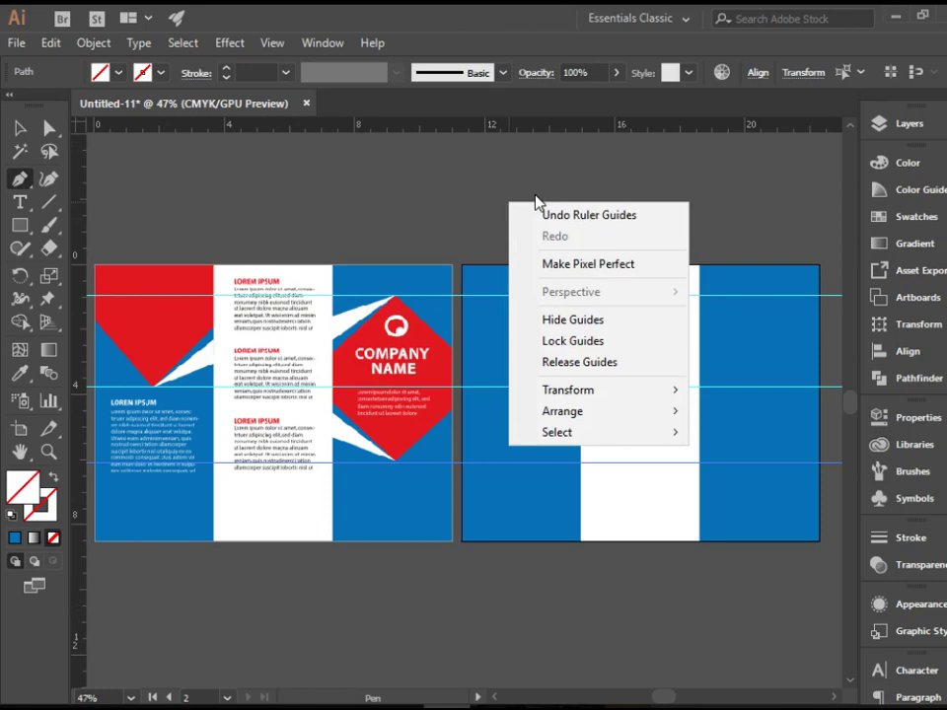
{"action": "left_click", "coordinate": [587, 342]}
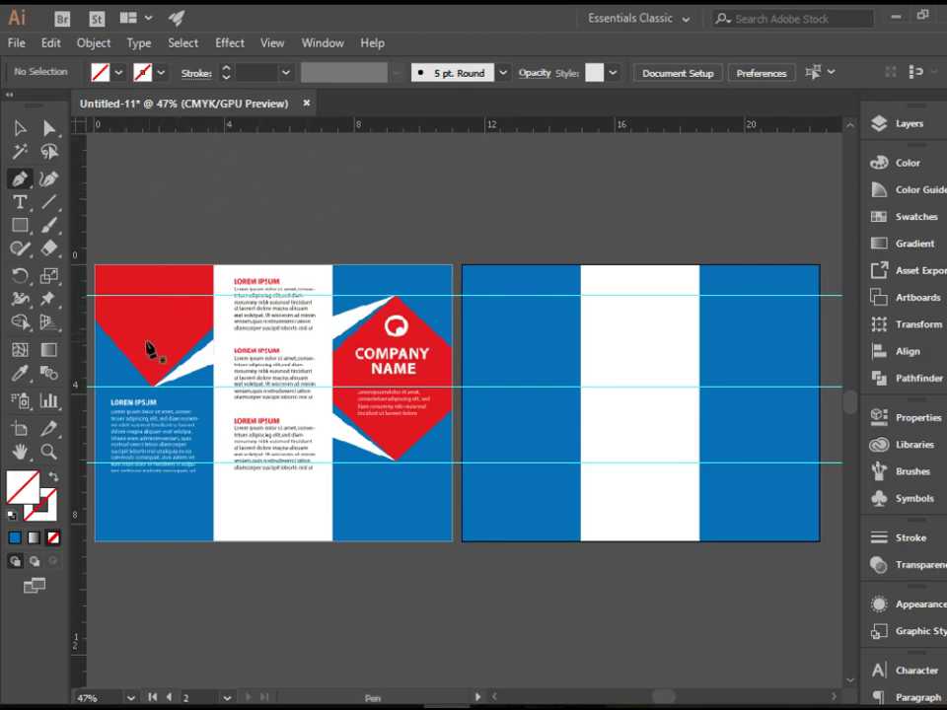
Add two more ruler guides level with the reference red shape's side corners.
{"action": "left_click", "coordinate": [97, 331]}
{"action": "left_click_drag", "start_coordinate": [261, 137], "coordinate": [245, 322]}
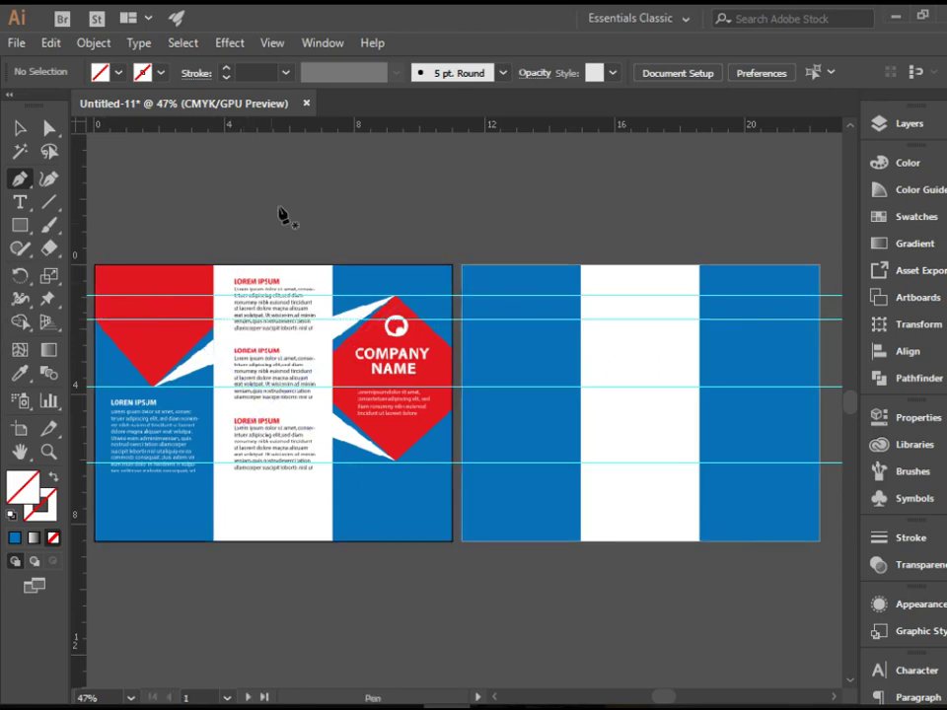
{"action": "left_click_drag", "start_coordinate": [315, 129], "coordinate": [306, 326]}
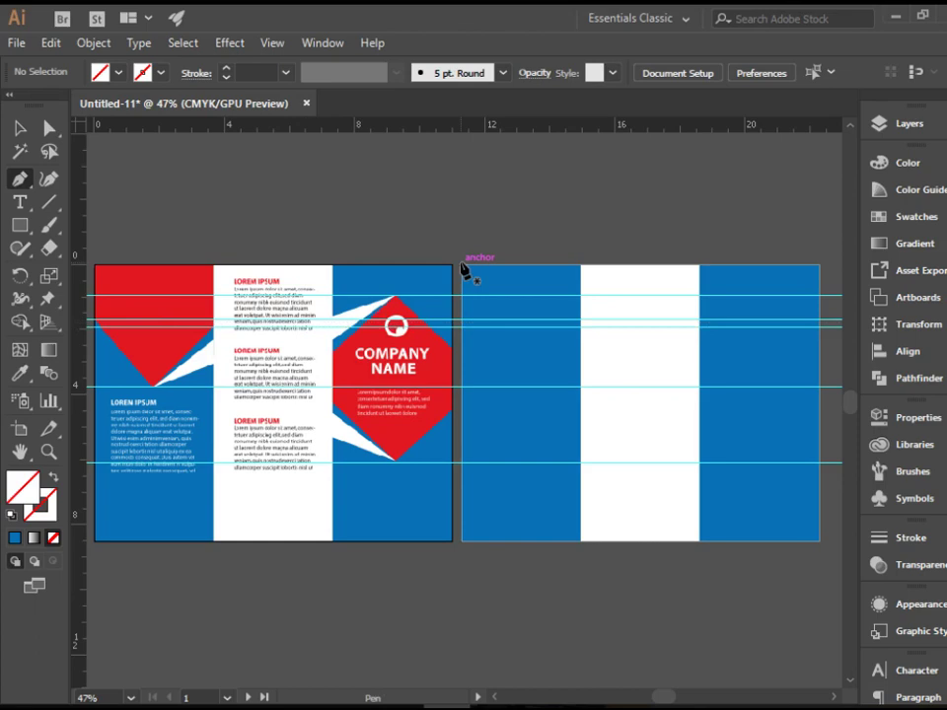
Pen-draw the five-point pointed banner atop the left panel and fill it with the reference red.
{"action": "left_click", "coordinate": [462, 264]}
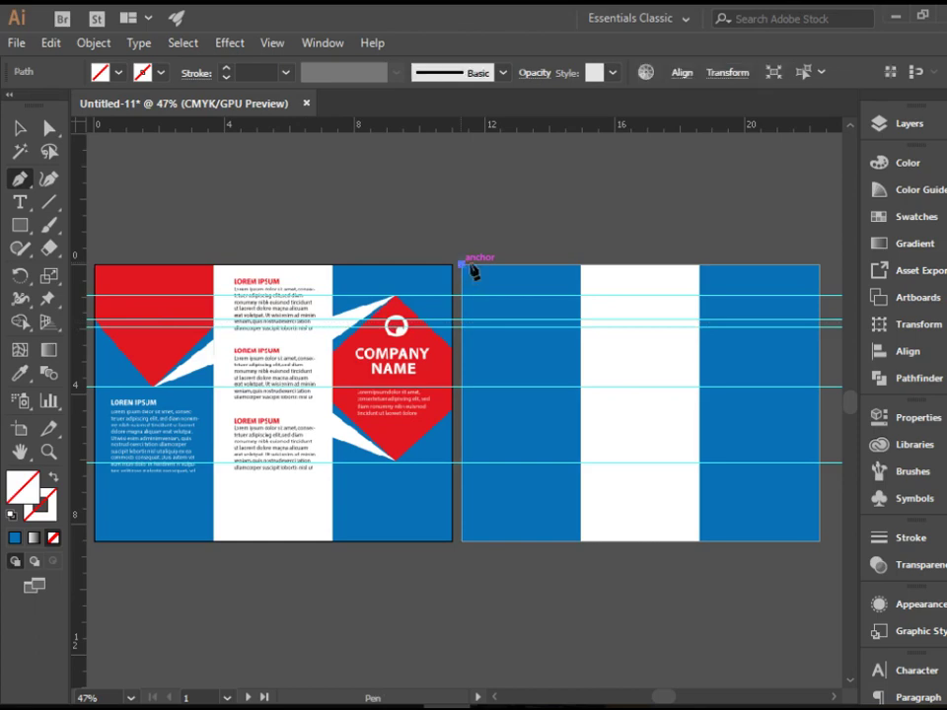
{"action": "left_click", "coordinate": [580, 265]}
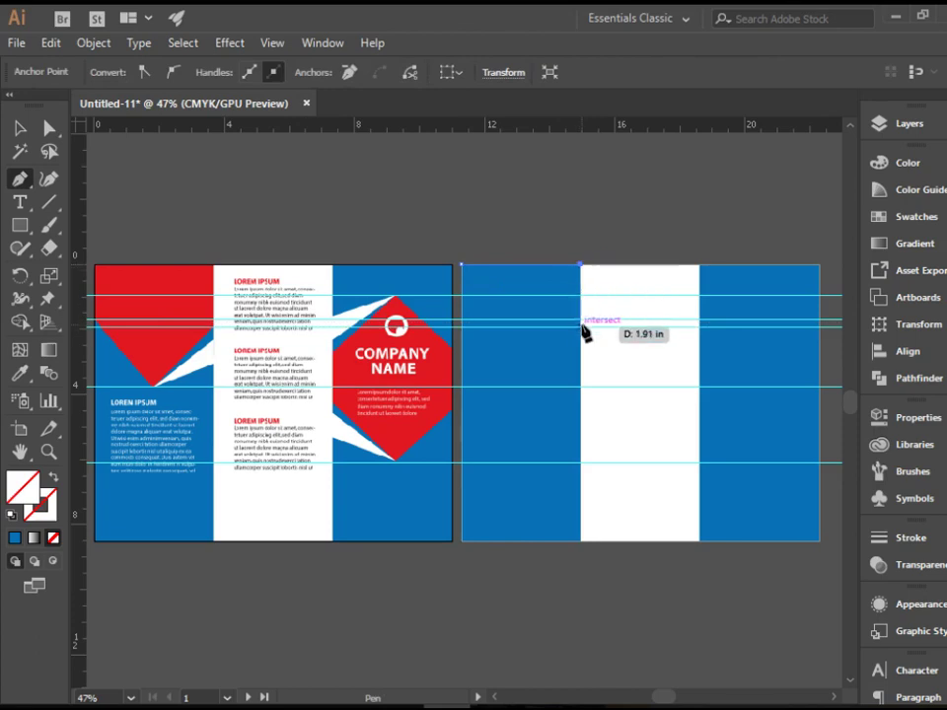
{"action": "left_click", "coordinate": [581, 327]}
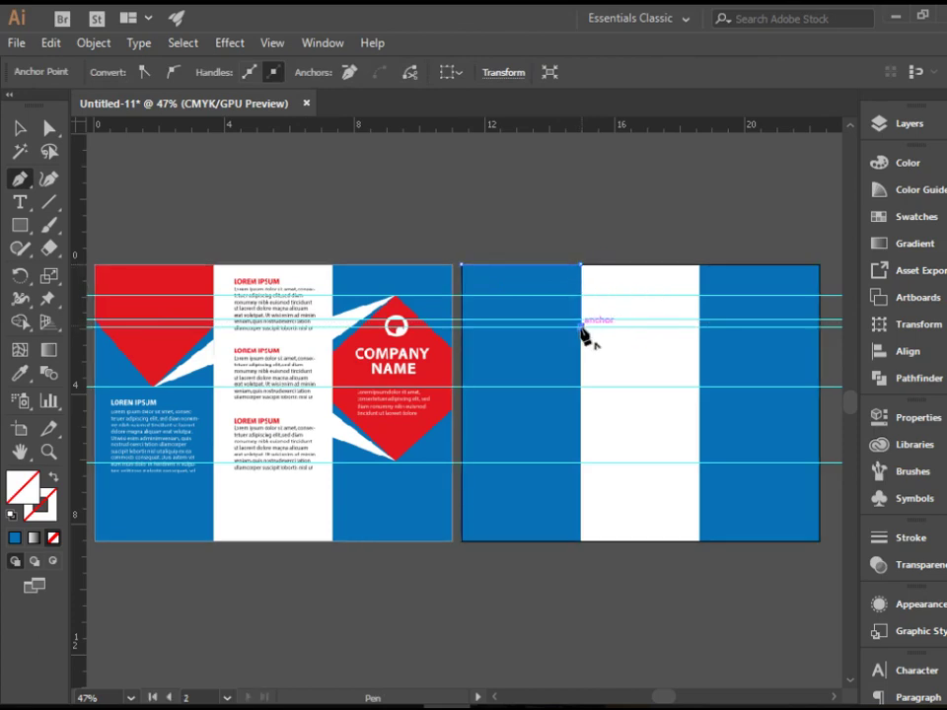
{"action": "left_click", "coordinate": [522, 383]}
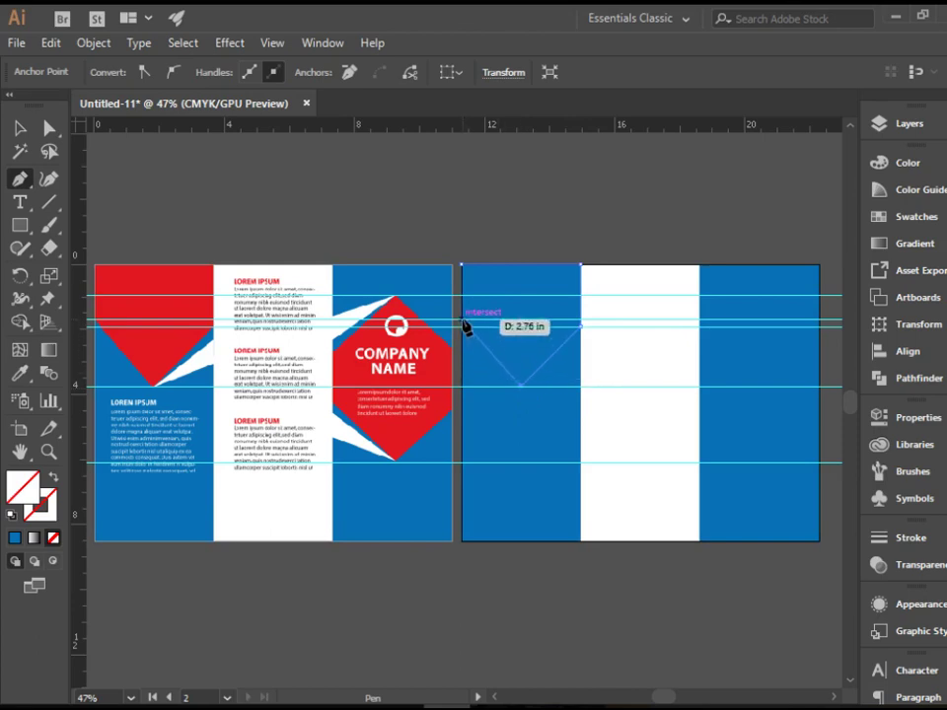
{"action": "left_click", "coordinate": [461, 319]}
{"action": "left_click", "coordinate": [462, 264]}
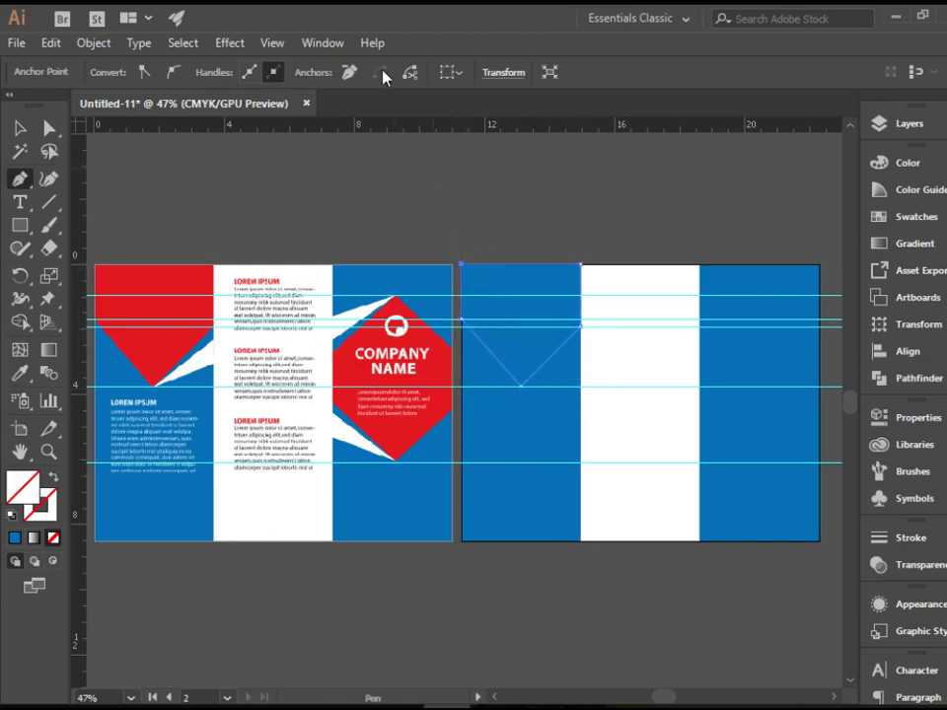
{"action": "key", "text": "i"}
{"action": "left_click", "coordinate": [163, 275]}
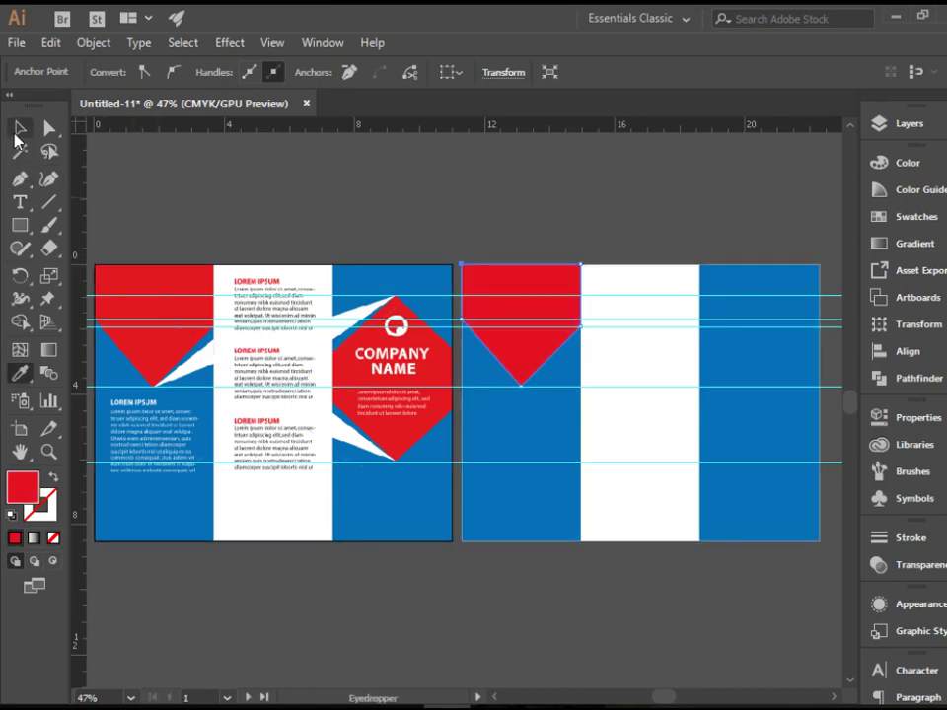
Add another horizontal guide lower down on the right artboard.
{"action": "left_click", "coordinate": [19, 128]}
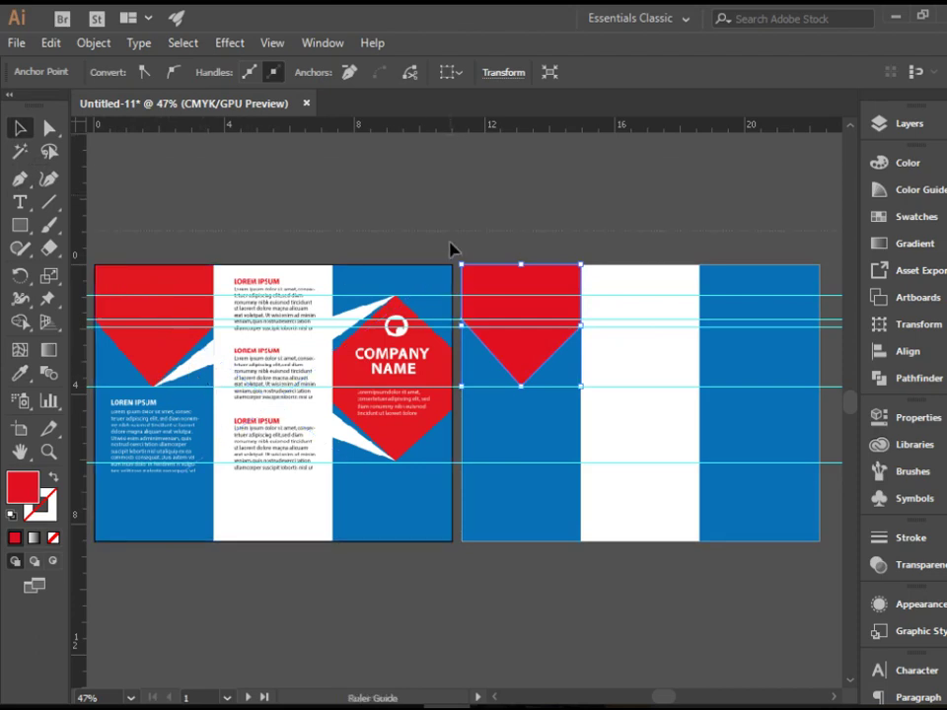
{"action": "left_click", "coordinate": [465, 345]}
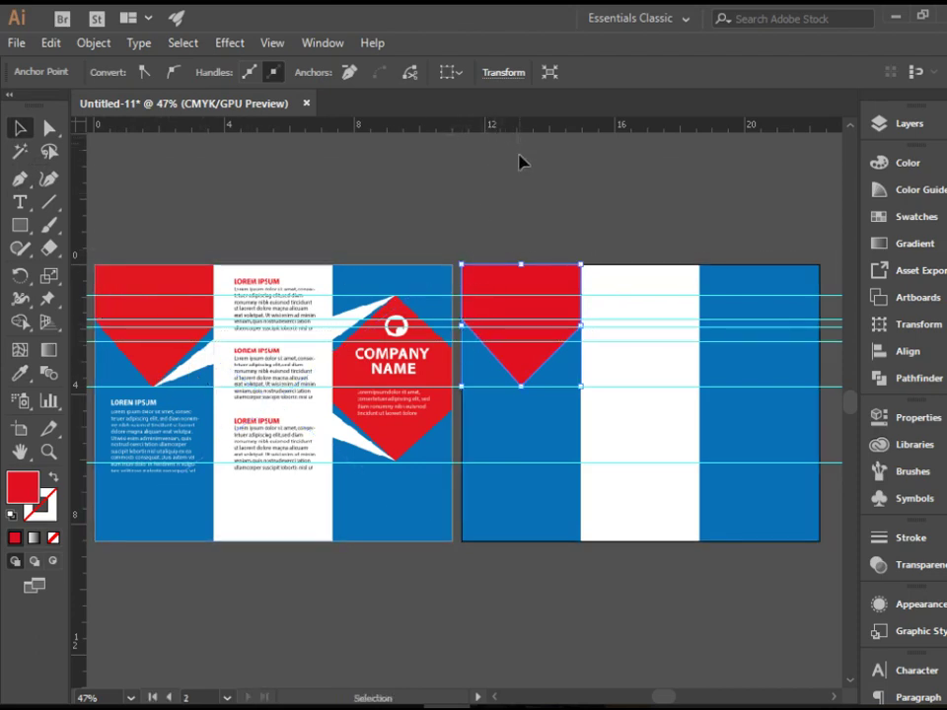
{"action": "left_click", "coordinate": [549, 368]}
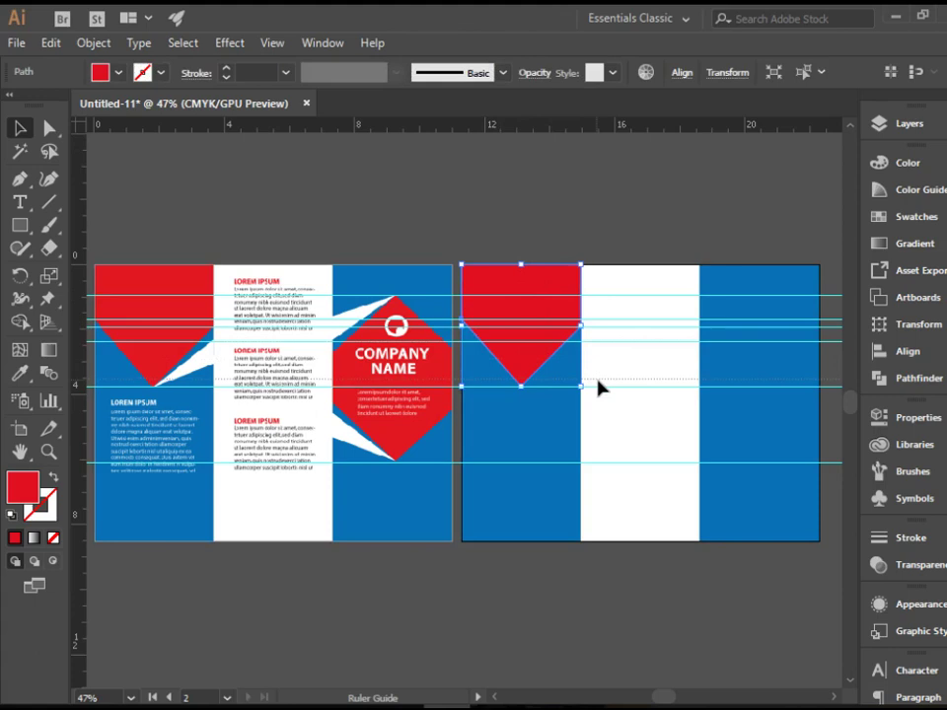
{"action": "left_click_drag", "start_coordinate": [599, 365], "coordinate": [597, 366]}
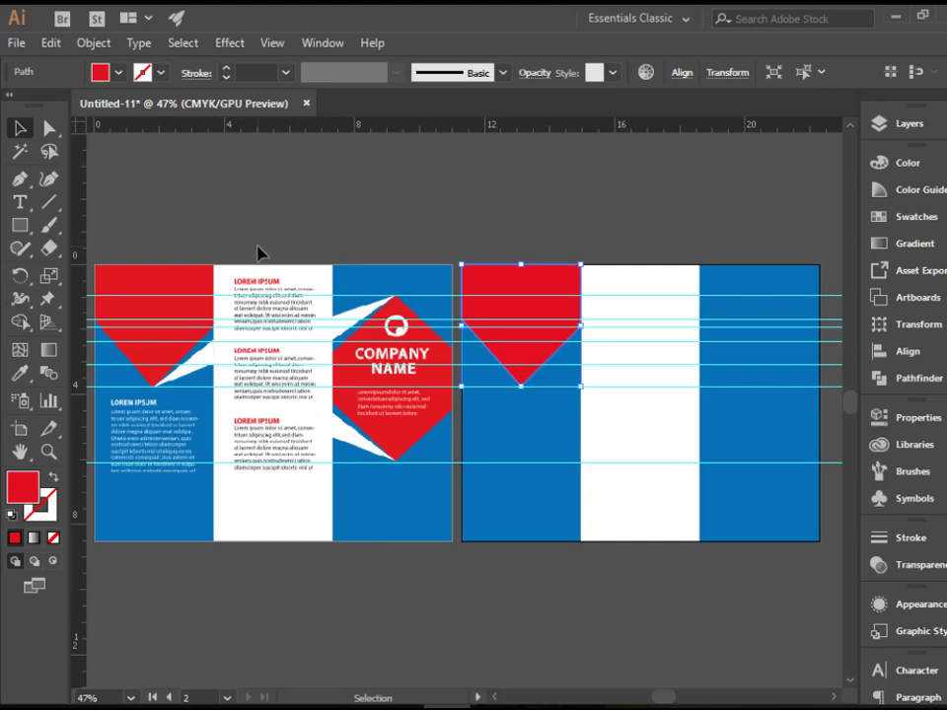
Pen-draw a triangle from the red banner's tip to the panel edge and give it the white fill.
{"action": "key", "text": "p"}
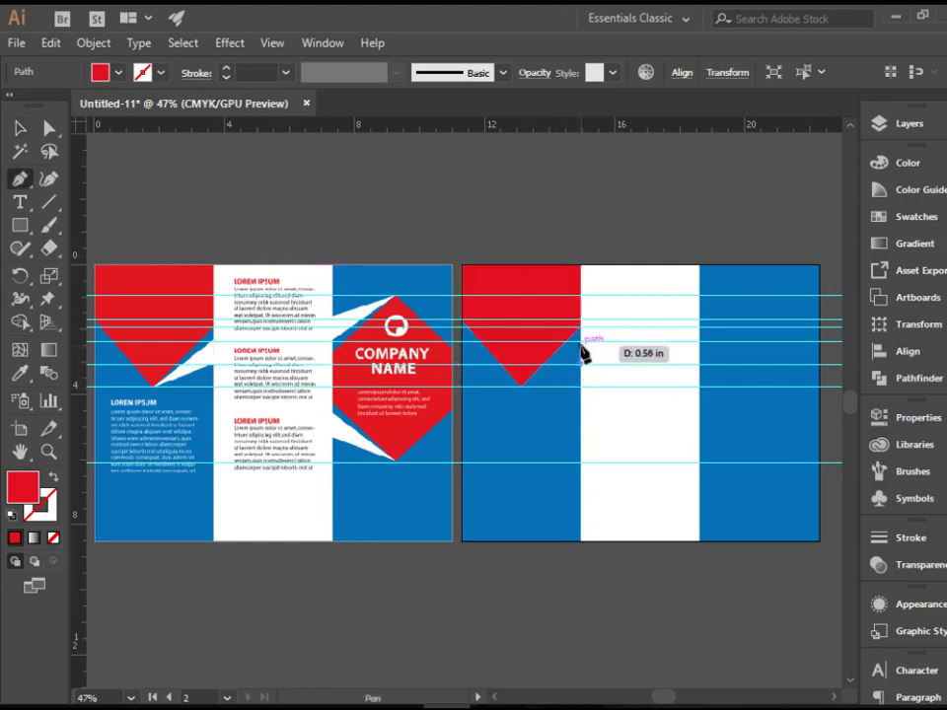
{"action": "left_click_drag", "start_coordinate": [583, 345], "coordinate": [526, 402]}
{"action": "left_click", "coordinate": [521, 384]}
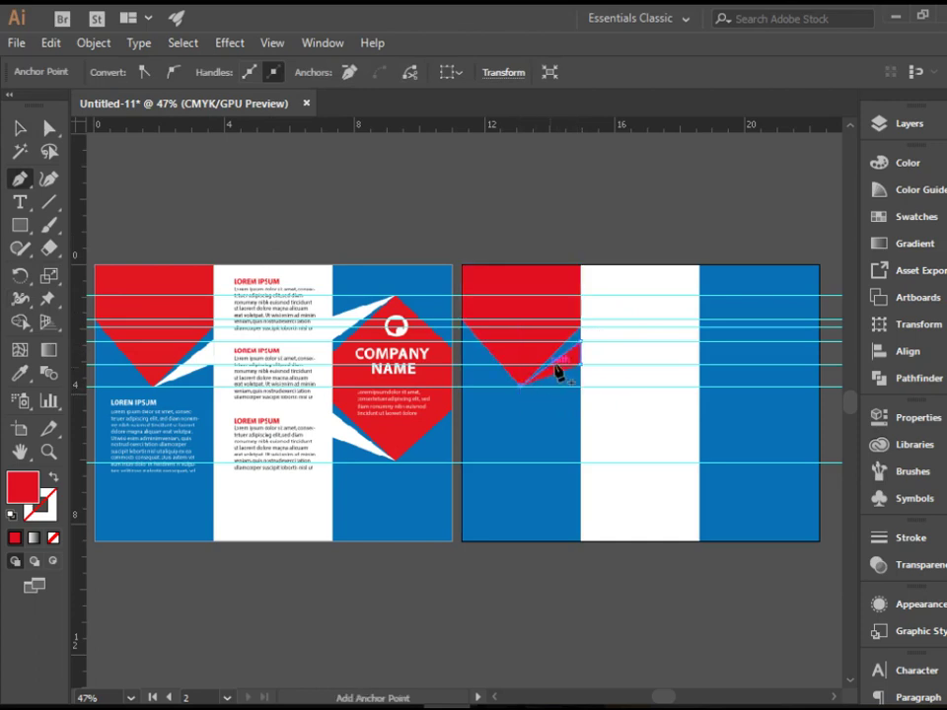
{"action": "left_click", "coordinate": [581, 362]}
{"action": "left_click", "coordinate": [582, 343]}
{"action": "key", "text": "ctrl"}
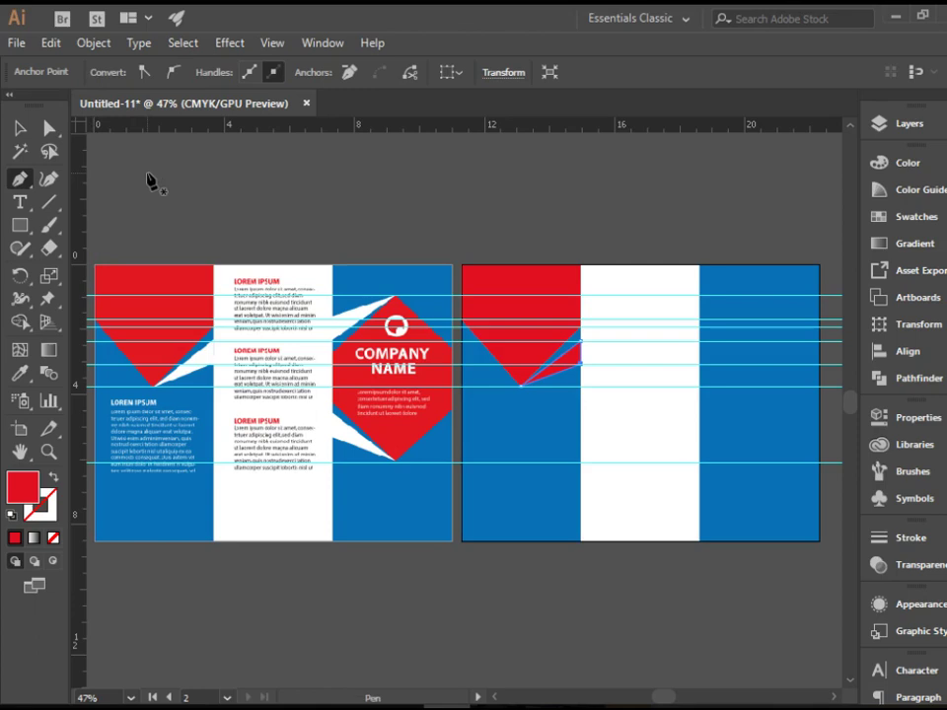
{"action": "key", "text": "i"}
{"action": "left_click", "coordinate": [193, 355]}
{"action": "left_click", "coordinate": [106, 144], "text": "ctrl"}
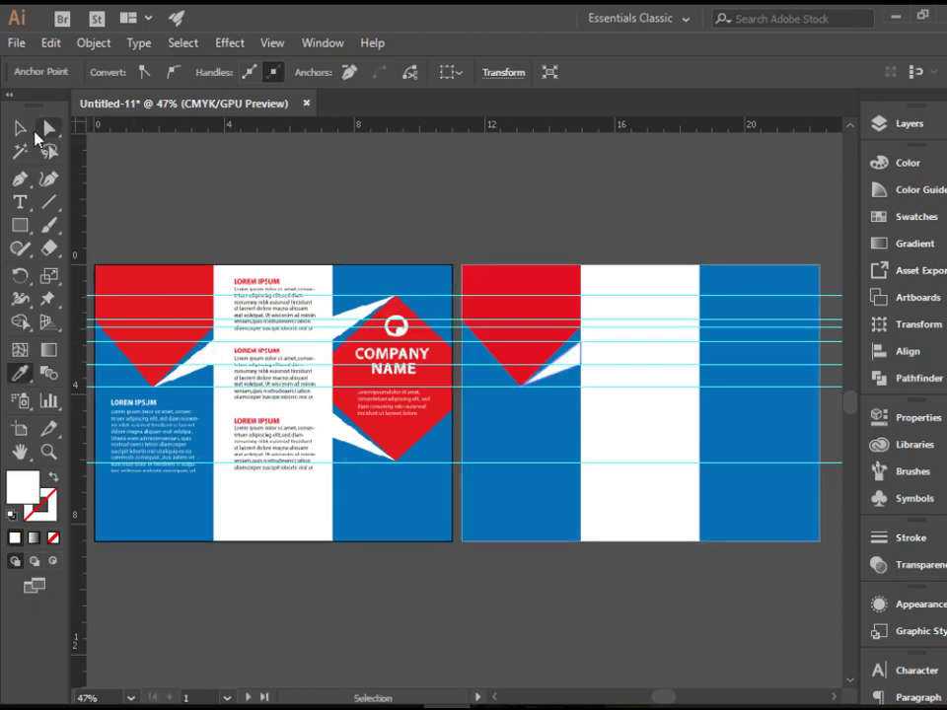
{"action": "left_click", "coordinate": [19, 129]}
{"action": "left_click", "coordinate": [271, 194]}
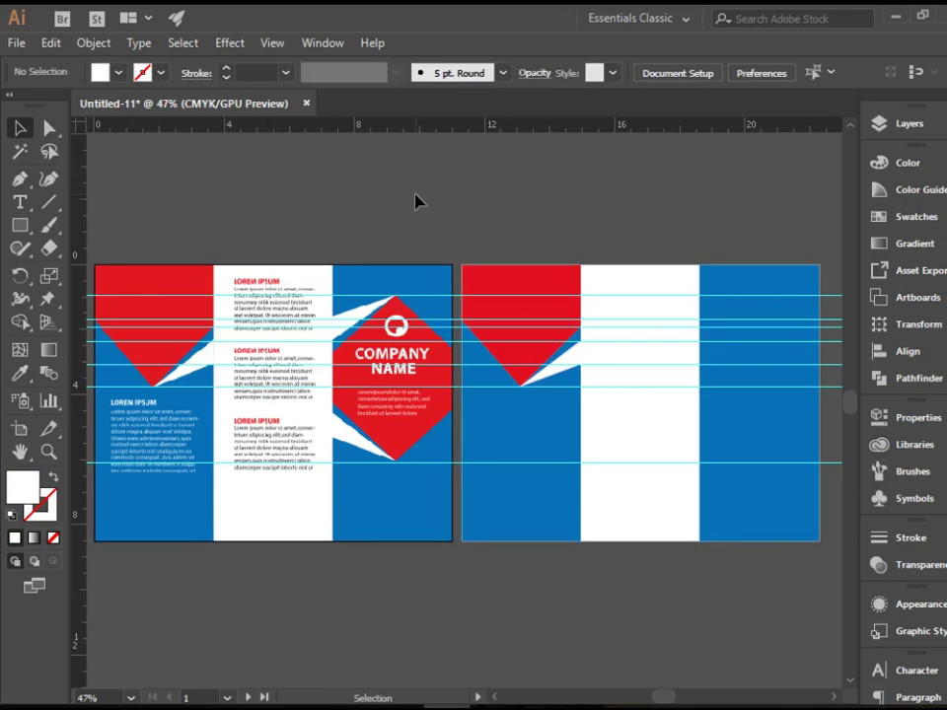
Unlock the guides, select all of them and delete them.
{"action": "key", "text": "p"}
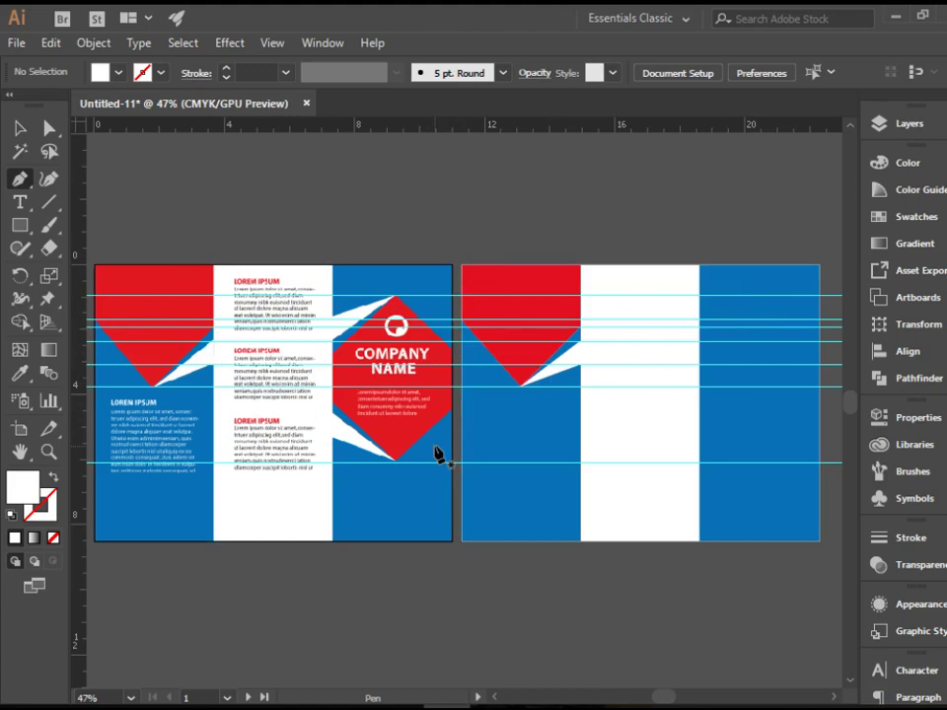
{"action": "key", "text": "ctrl"}
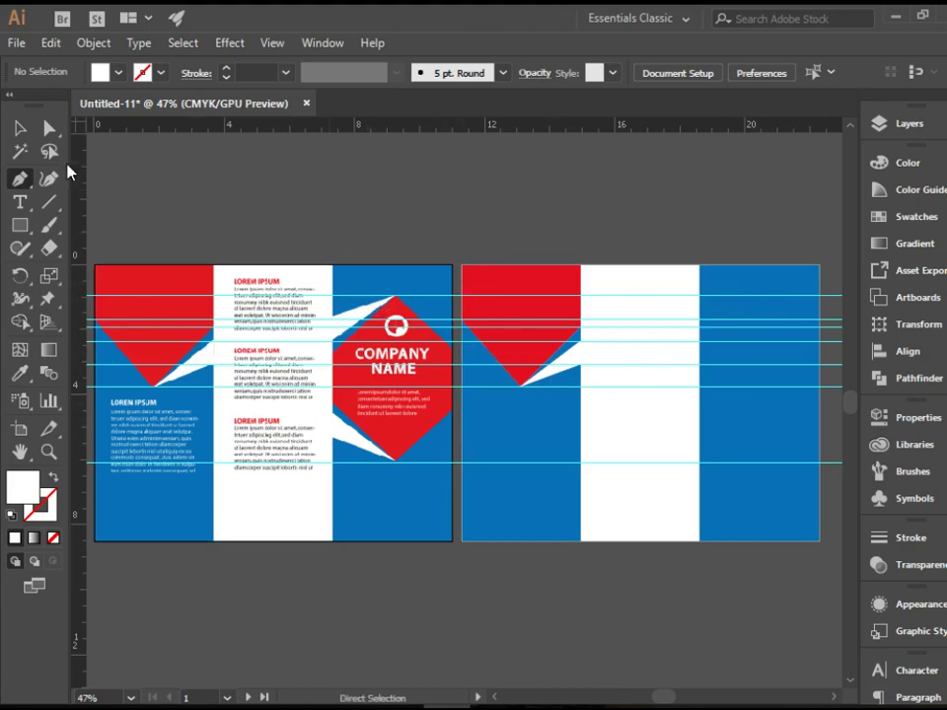
{"action": "left_click", "coordinate": [16, 136]}
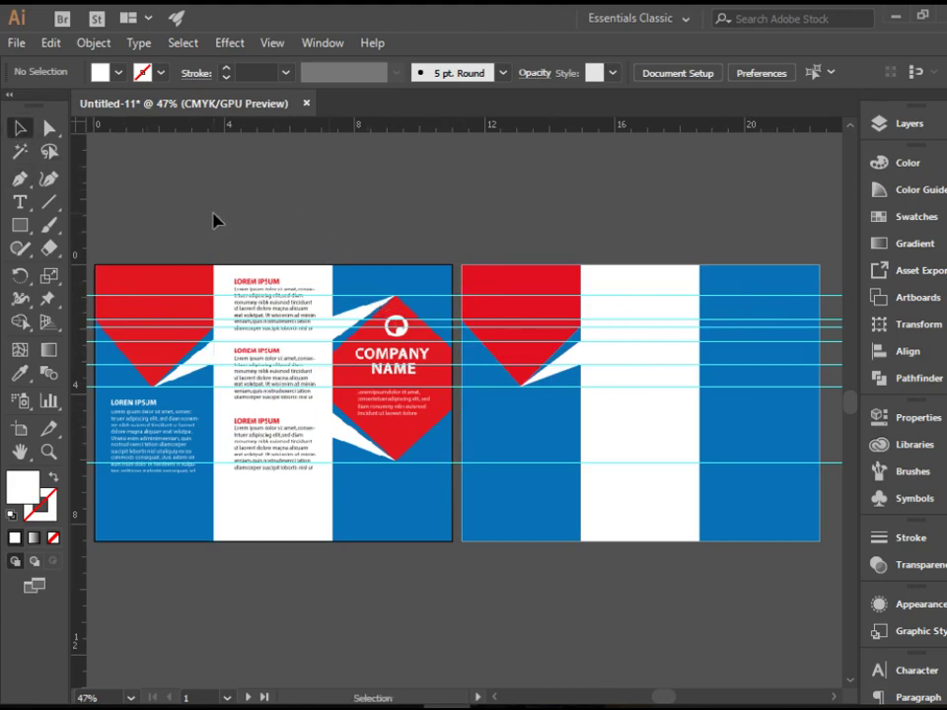
{"action": "right_click", "coordinate": [437, 161]}
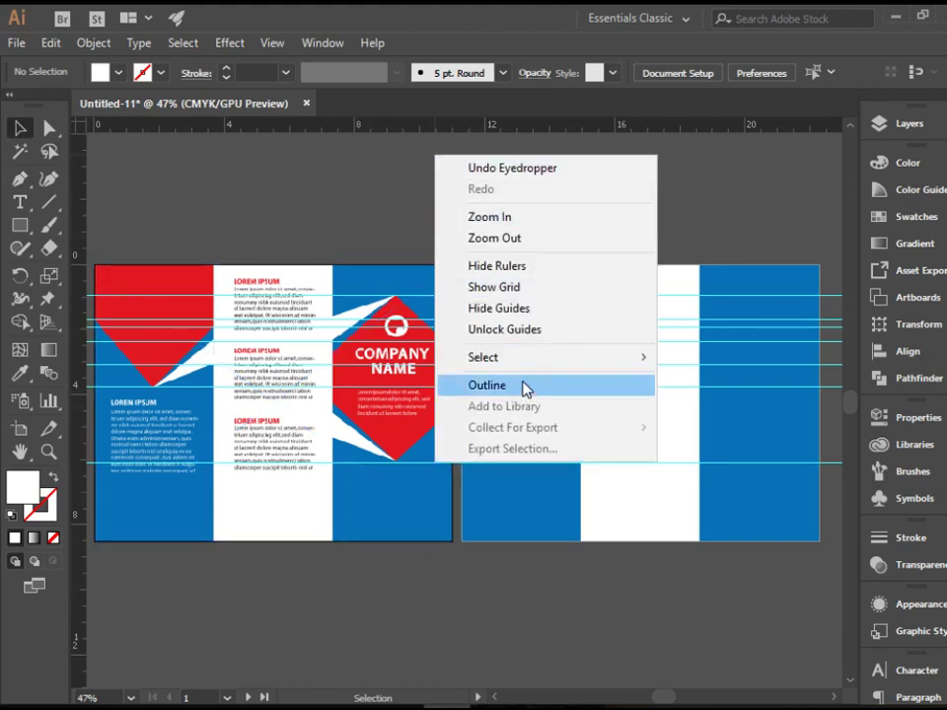
{"action": "left_click", "coordinate": [537, 330]}
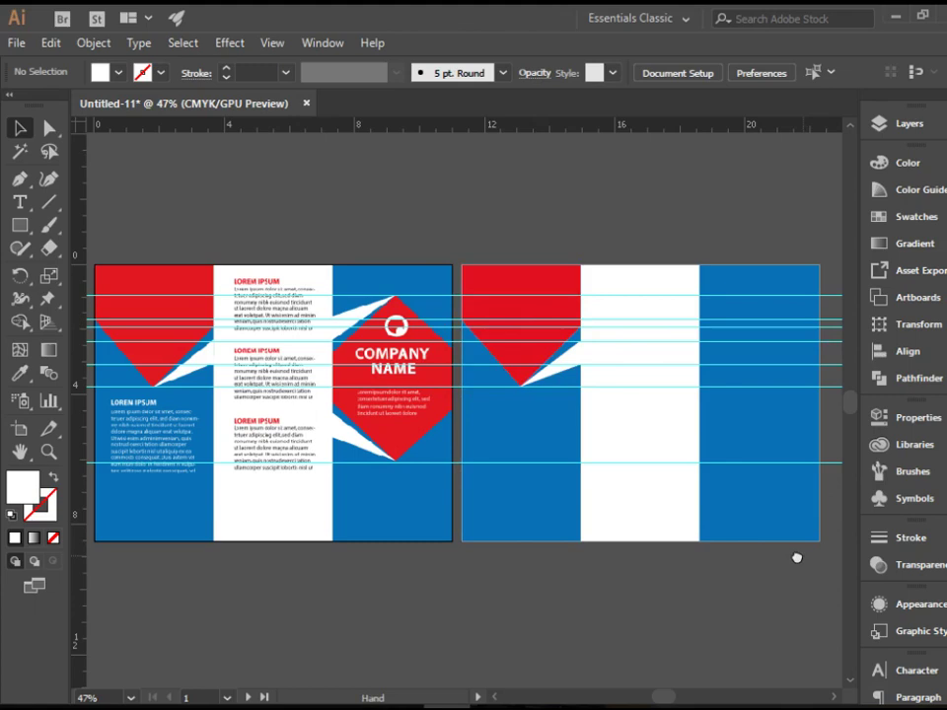
{"action": "left_click_drag", "start_coordinate": [797, 558], "coordinate": [678, 554]}
{"action": "left_click_drag", "start_coordinate": [818, 550], "coordinate": [818, 549]}
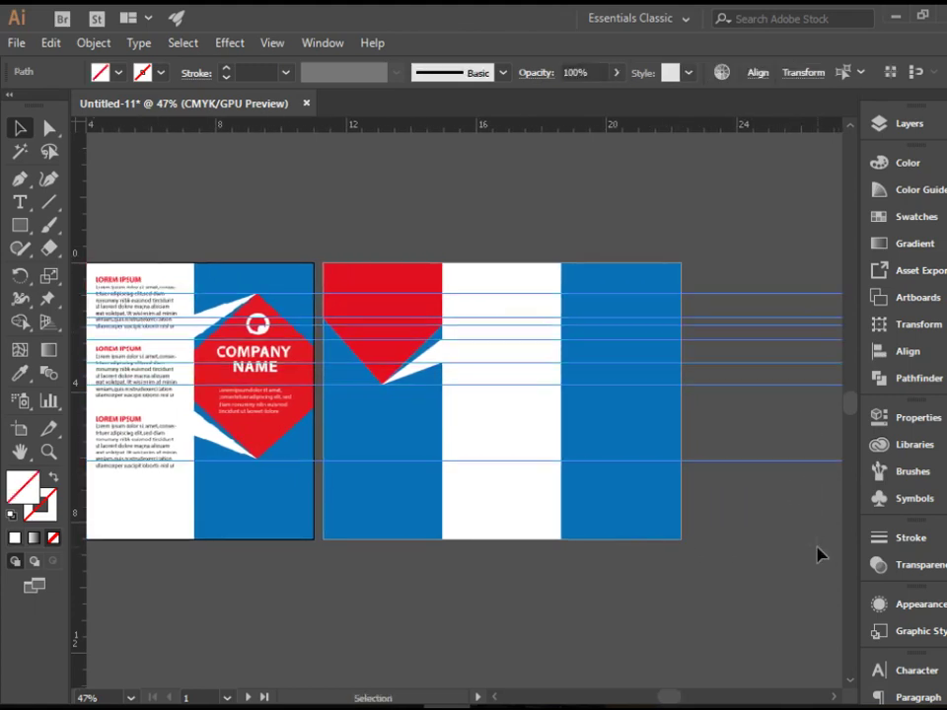
{"action": "key", "text": "Delete"}
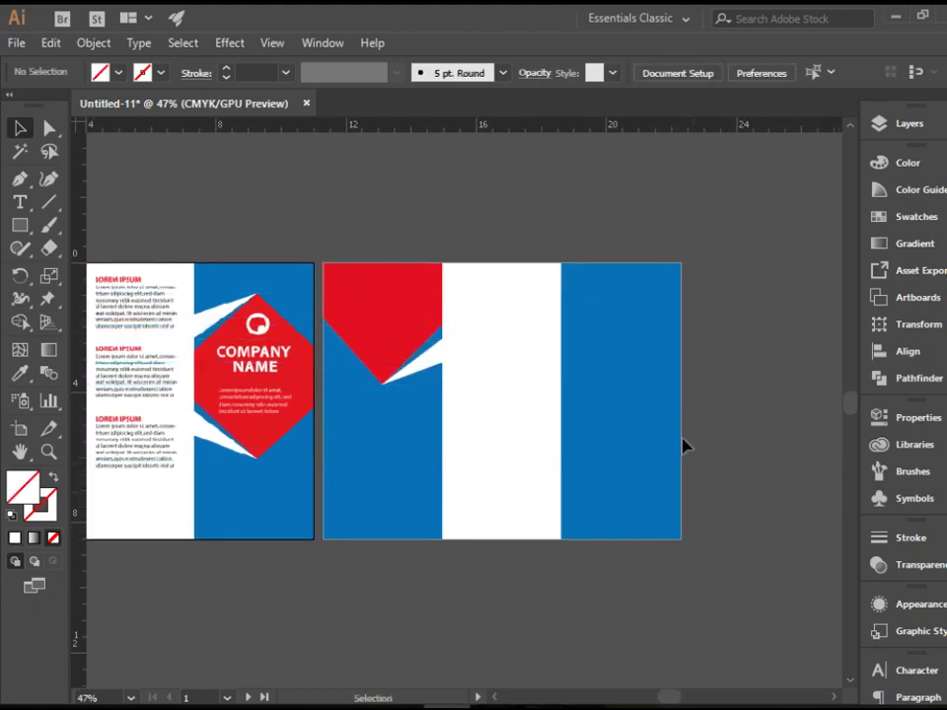
Zoom in on the first artboard's cover panel around the red hexagon.
{"action": "left_click_drag", "start_coordinate": [342, 227], "coordinate": [441, 244]}
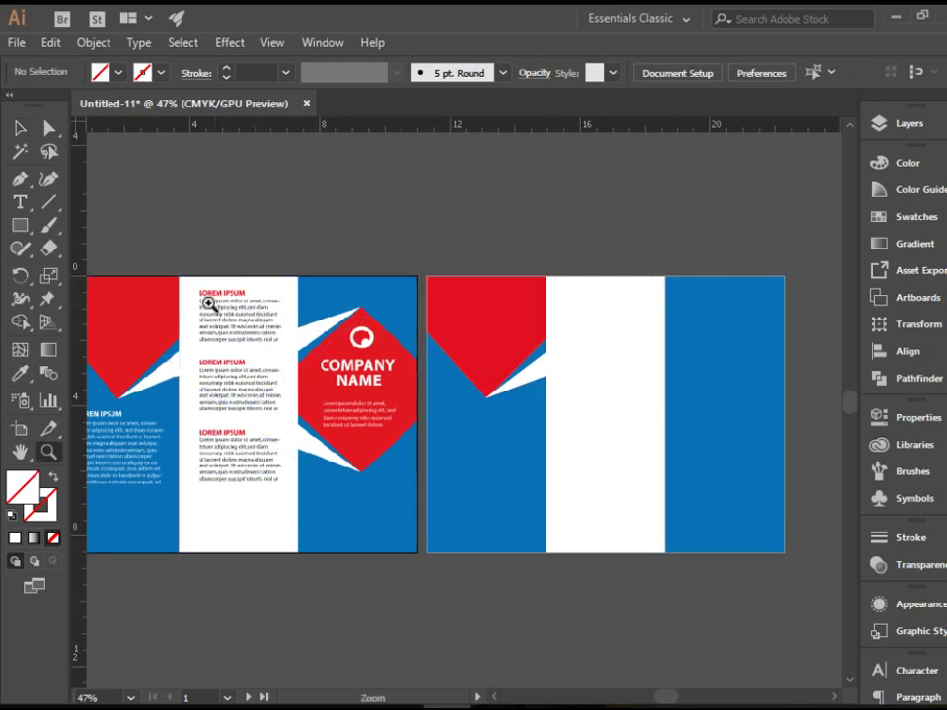
{"action": "key", "text": "z"}
{"action": "left_click_drag", "start_coordinate": [296, 275], "coordinate": [511, 515]}
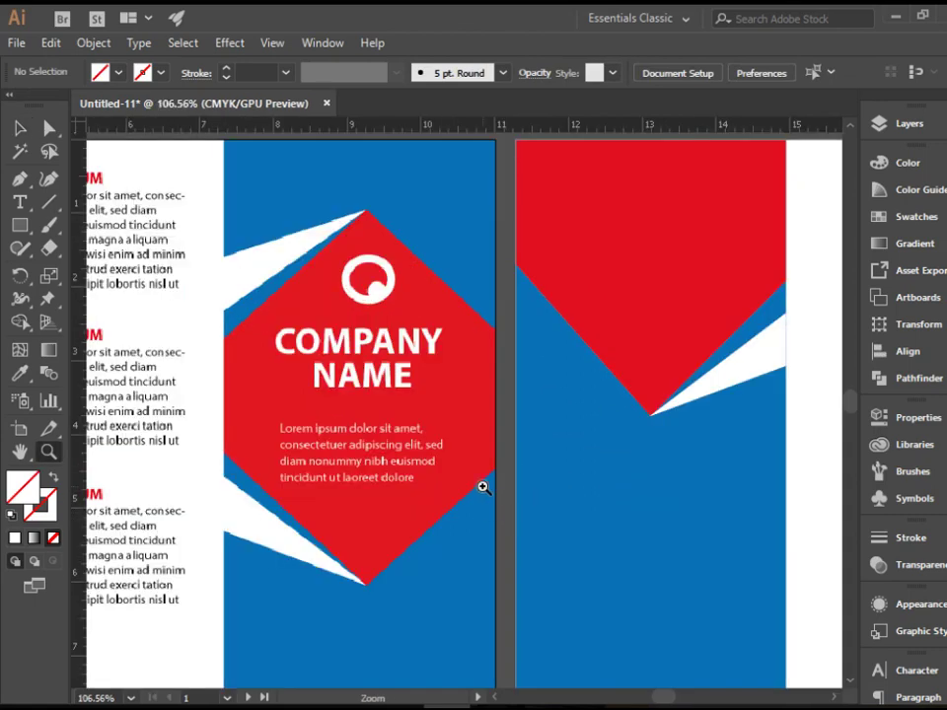
{"action": "key", "text": "v"}
{"action": "left_click", "coordinate": [19, 128]}
Drop horizontal guides at the hexagon's top point, side corners and bottom point, then zoom out.
{"action": "left_click_drag", "start_coordinate": [497, 138], "coordinate": [477, 209]}
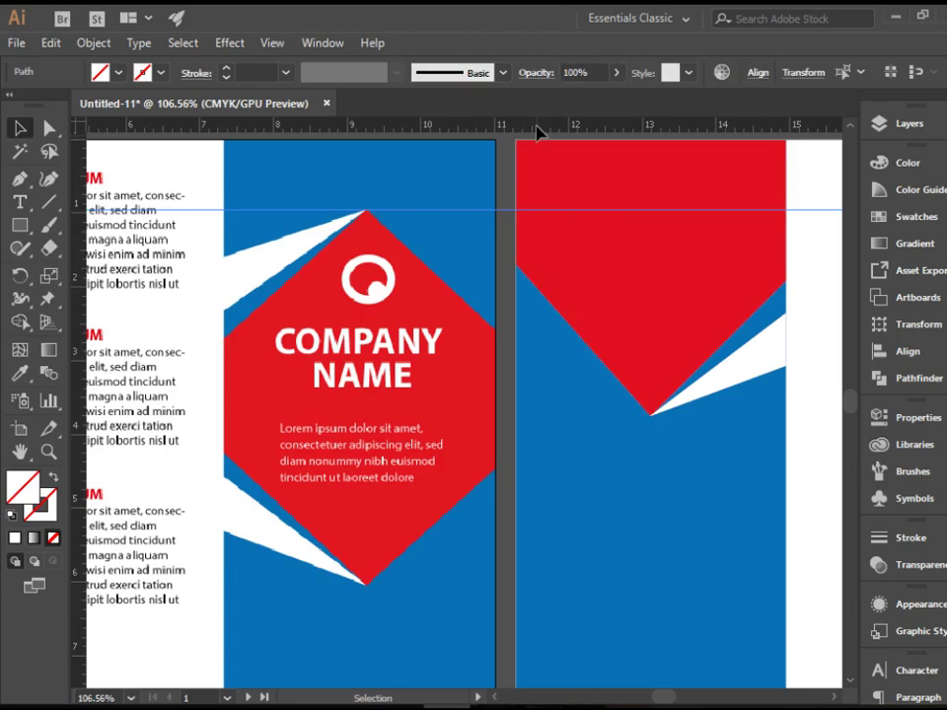
{"action": "left_click_drag", "start_coordinate": [536, 131], "coordinate": [529, 309]}
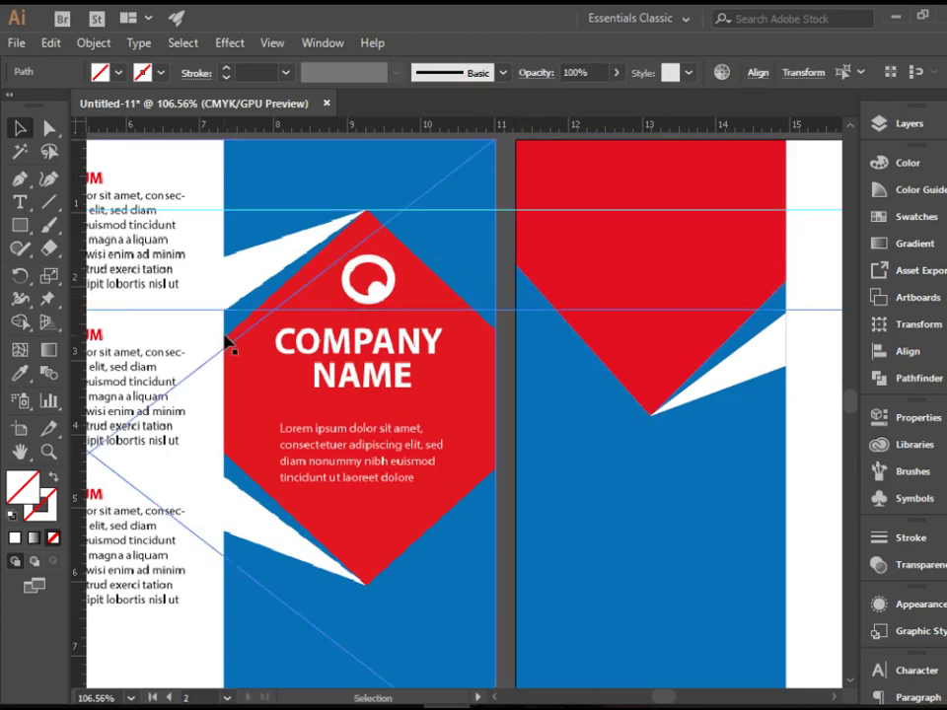
{"action": "left_click_drag", "start_coordinate": [233, 313], "coordinate": [498, 330]}
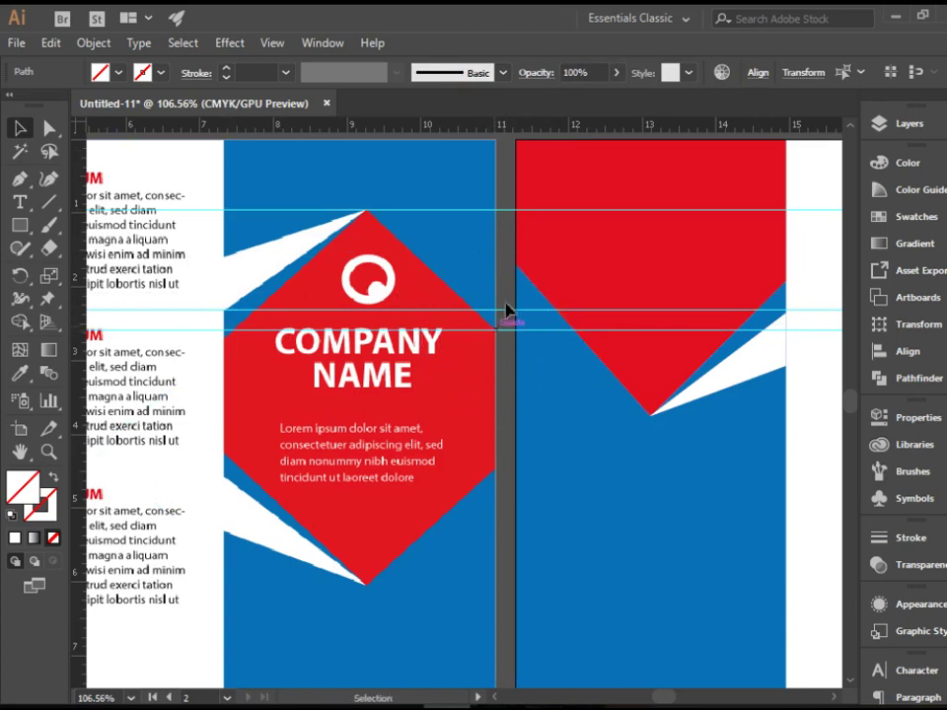
{"action": "left_click_drag", "start_coordinate": [538, 133], "coordinate": [508, 454]}
{"action": "left_click_drag", "start_coordinate": [537, 133], "coordinate": [531, 478]}
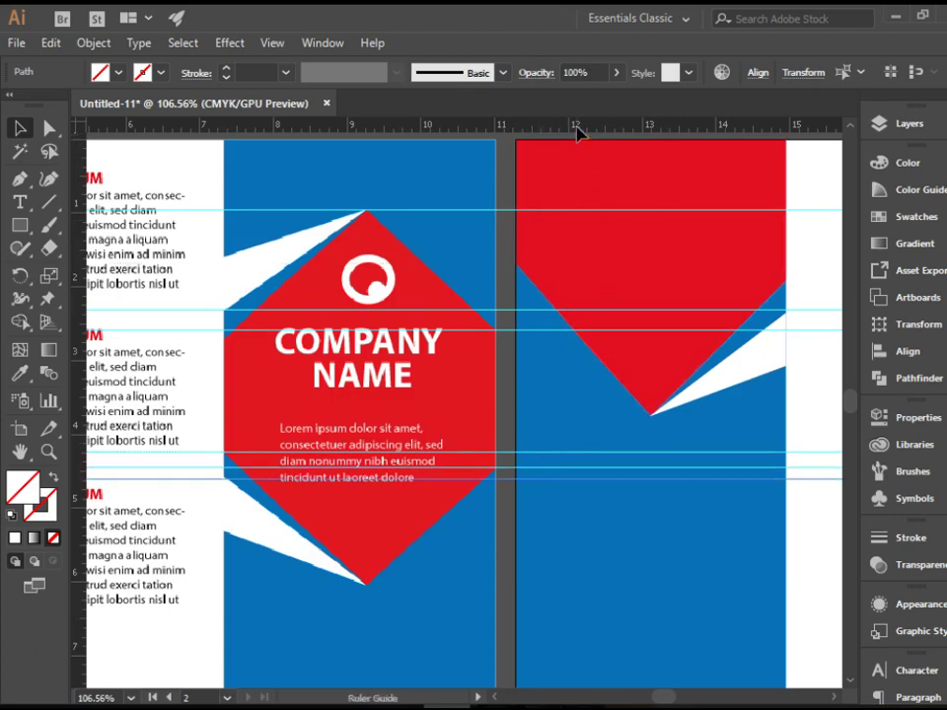
{"action": "left_click_drag", "start_coordinate": [575, 128], "coordinate": [570, 592]}
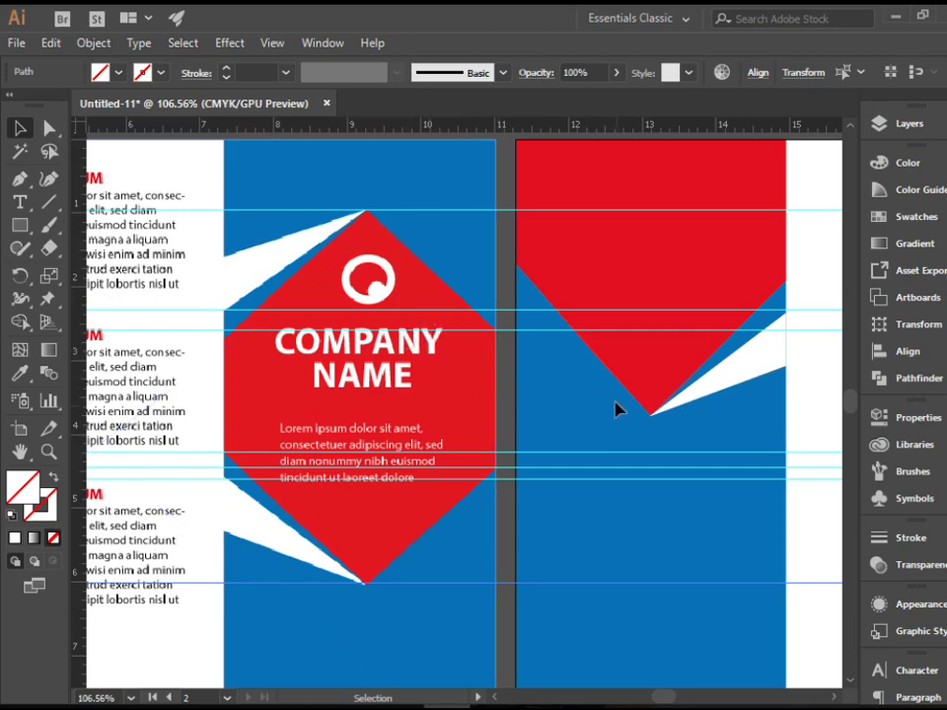
{"action": "key", "text": "ctrl+minus"}
{"action": "key", "text": "ctrl+minus"}
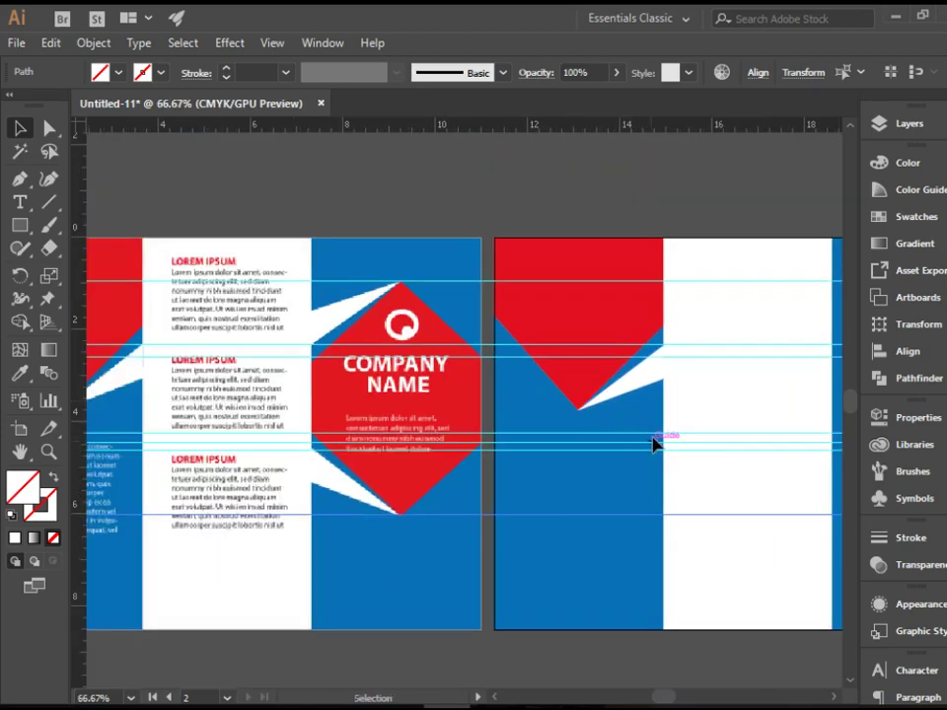
{"action": "left_click_drag", "start_coordinate": [655, 440], "coordinate": [582, 400]}
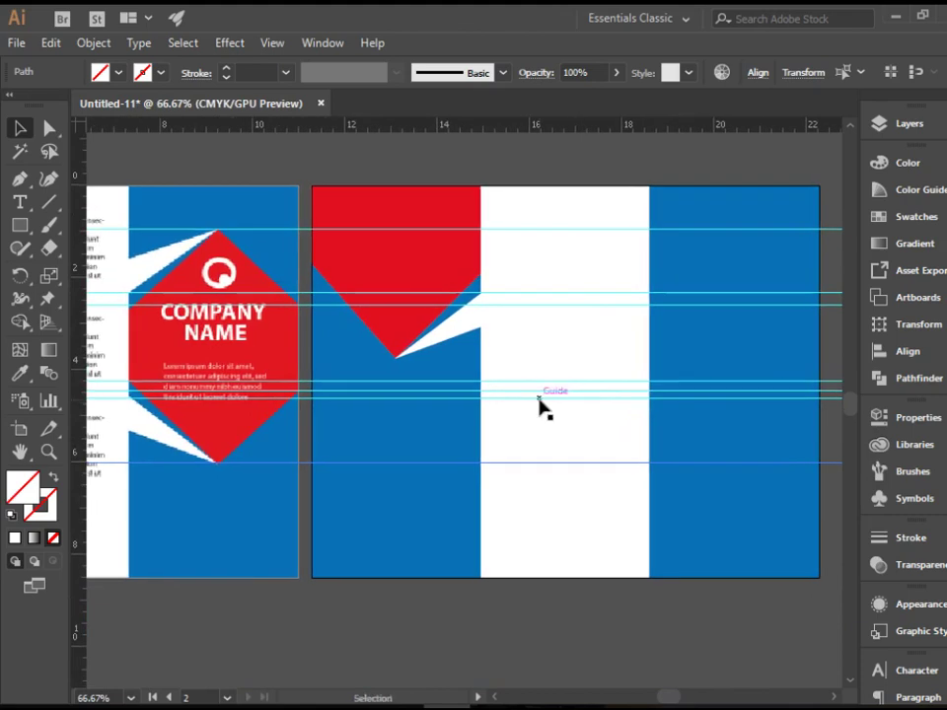
Draw a six-corner hexagon on artboard 2's right panel along the guides and give it the reference's red fill.
{"action": "key", "text": "p"}
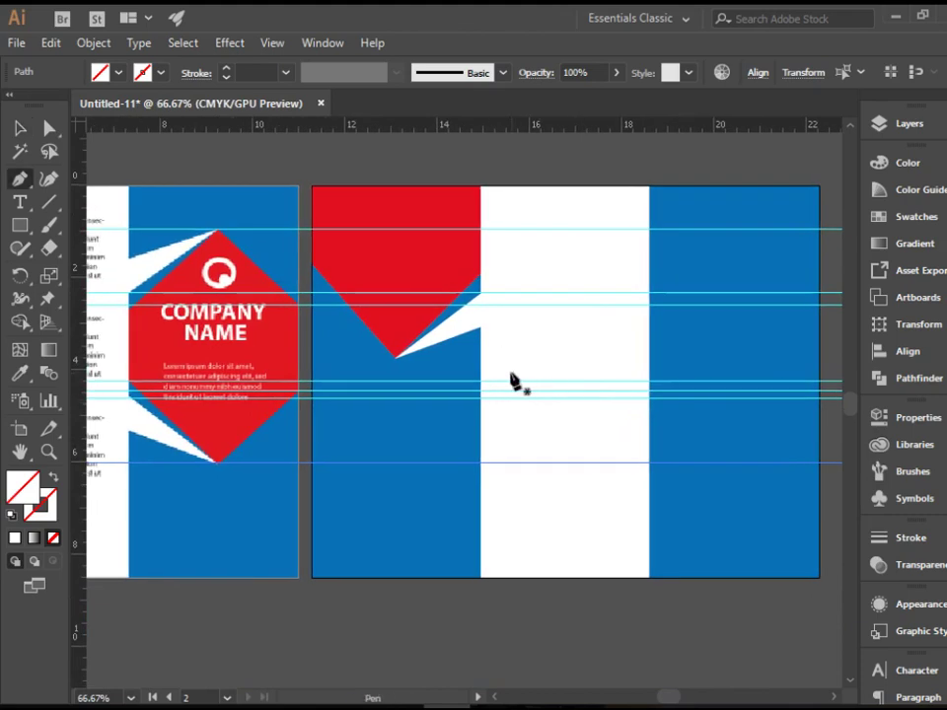
{"action": "left_click", "coordinate": [735, 235]}
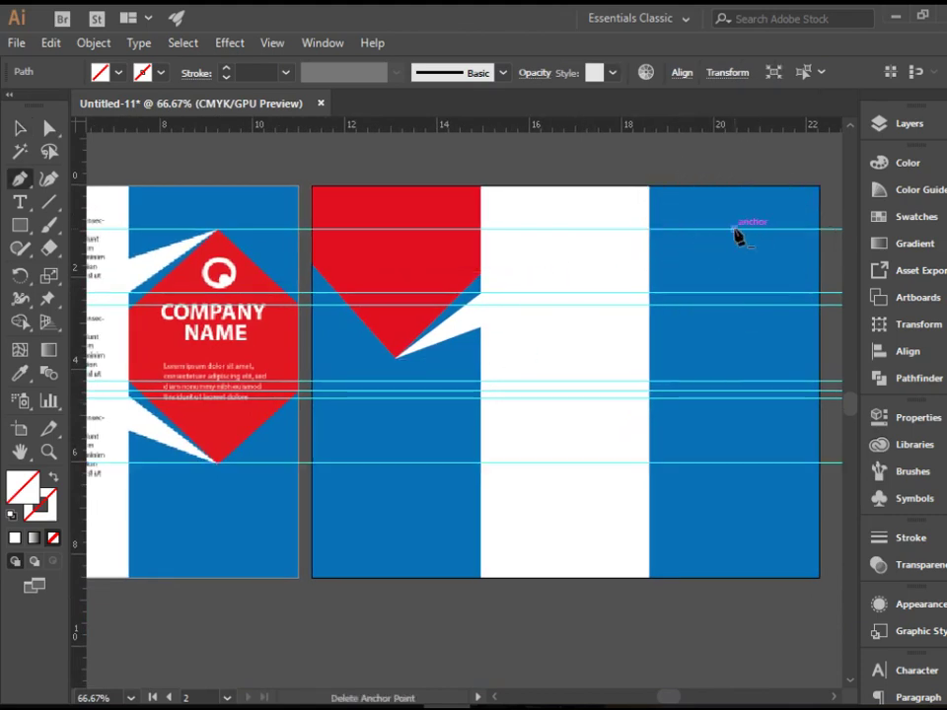
{"action": "left_click", "coordinate": [818, 304]}
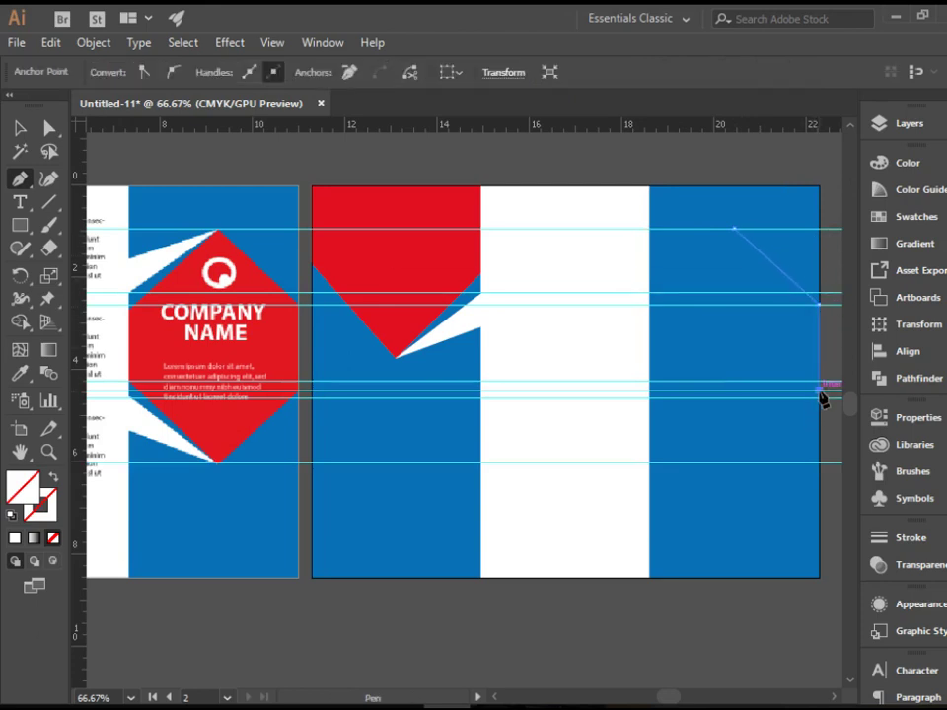
{"action": "left_click", "coordinate": [819, 389]}
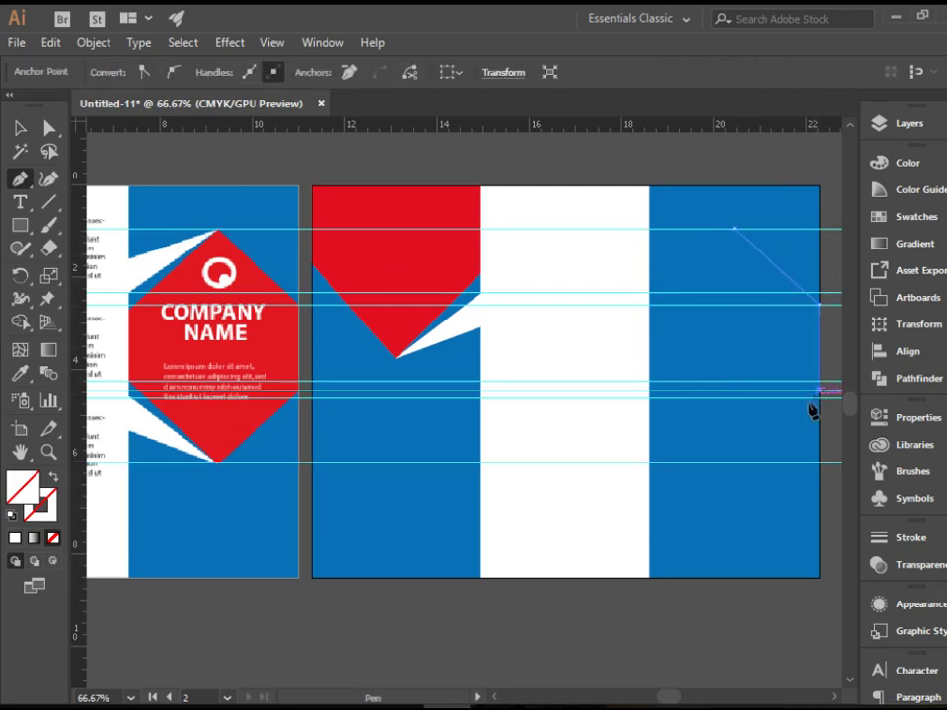
{"action": "left_click", "coordinate": [734, 462]}
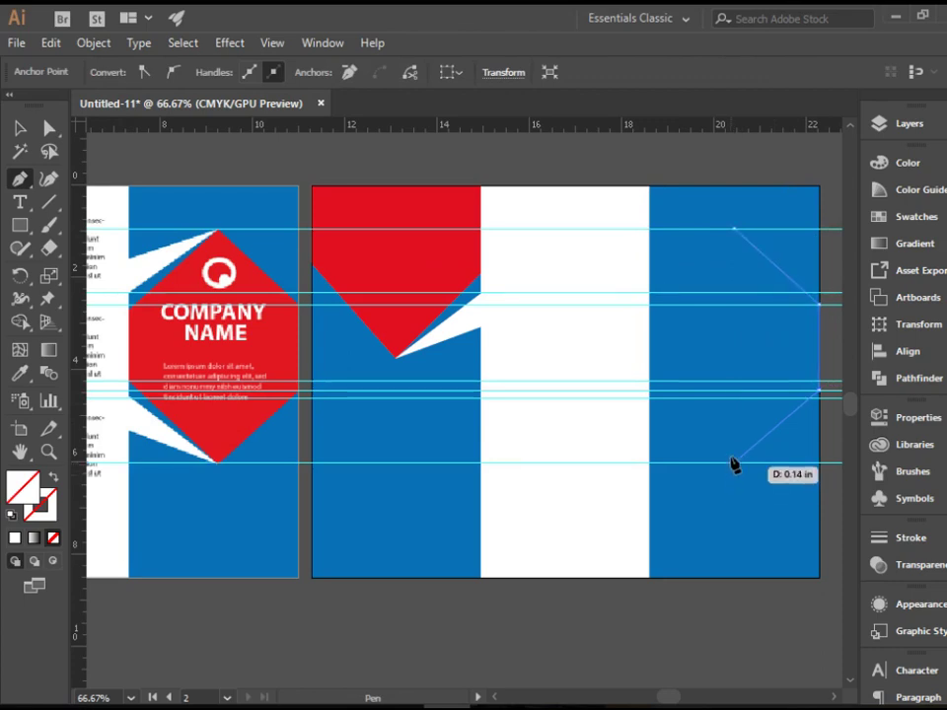
{"action": "left_click", "coordinate": [648, 383]}
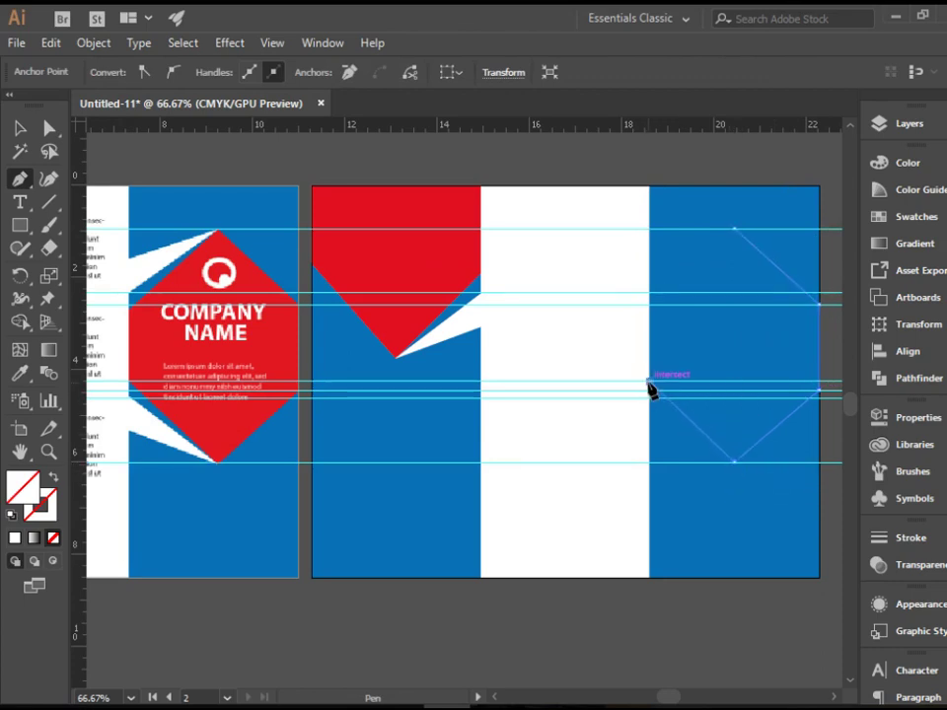
{"action": "left_click", "coordinate": [649, 305]}
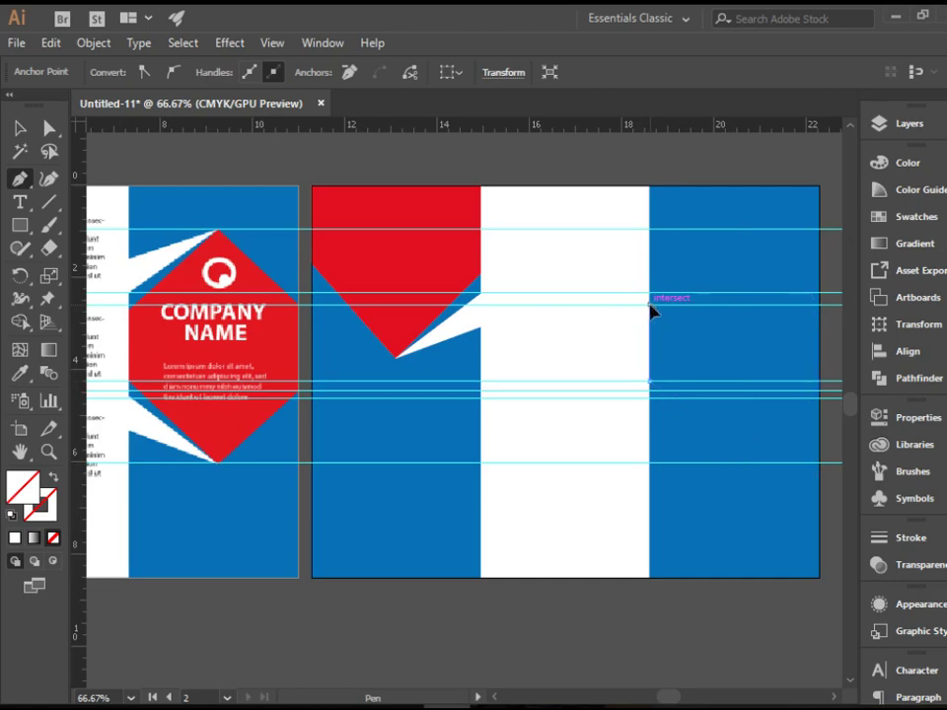
{"action": "left_click", "coordinate": [732, 230]}
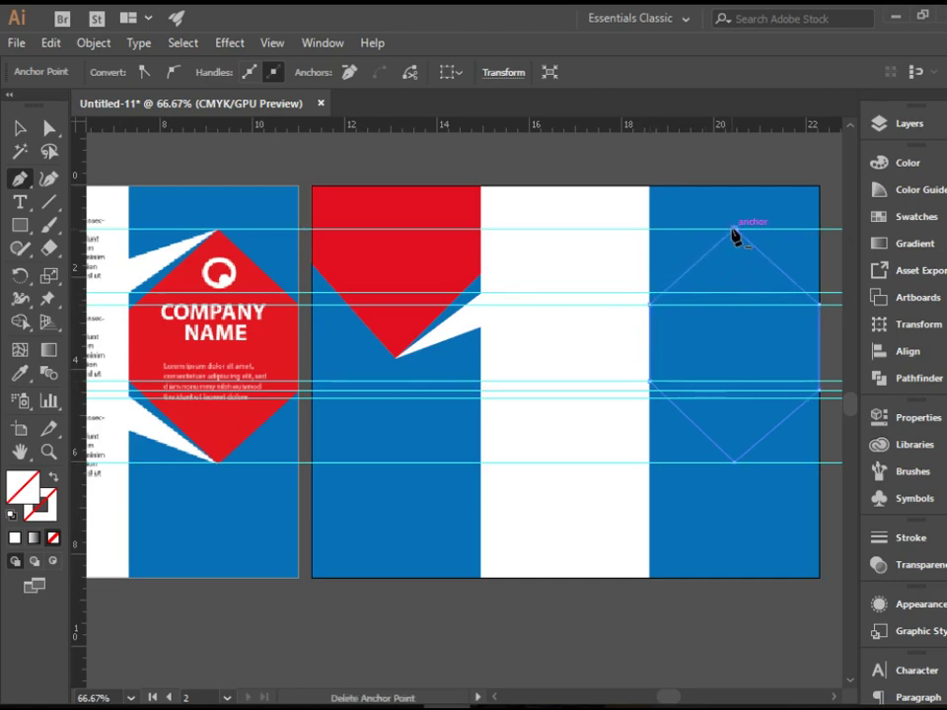
{"action": "key", "text": "i"}
{"action": "left_click", "coordinate": [434, 258]}
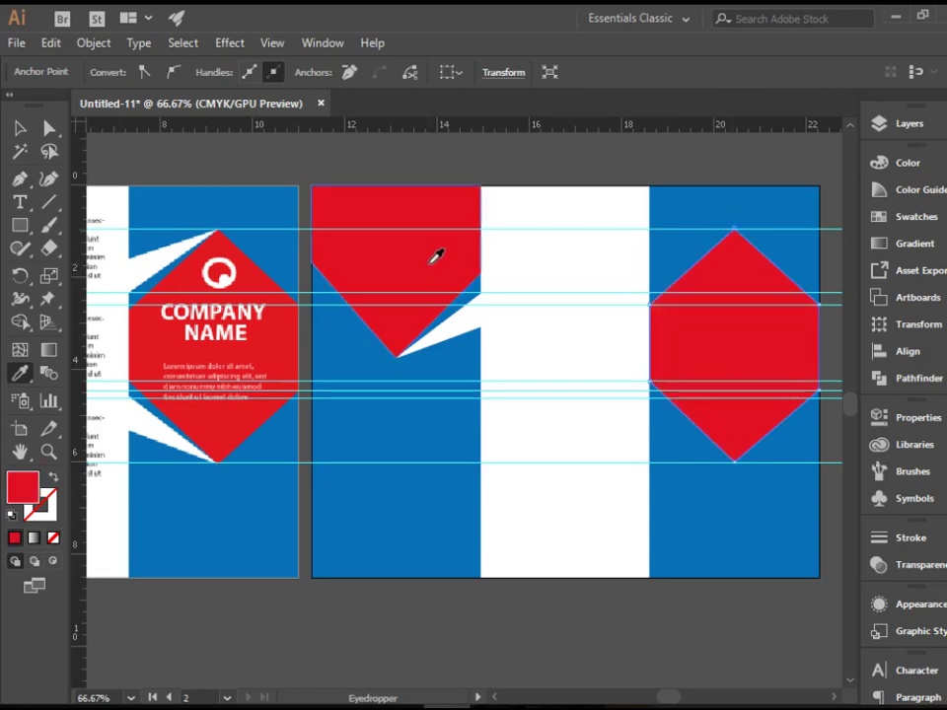
{"action": "left_click", "coordinate": [19, 130]}
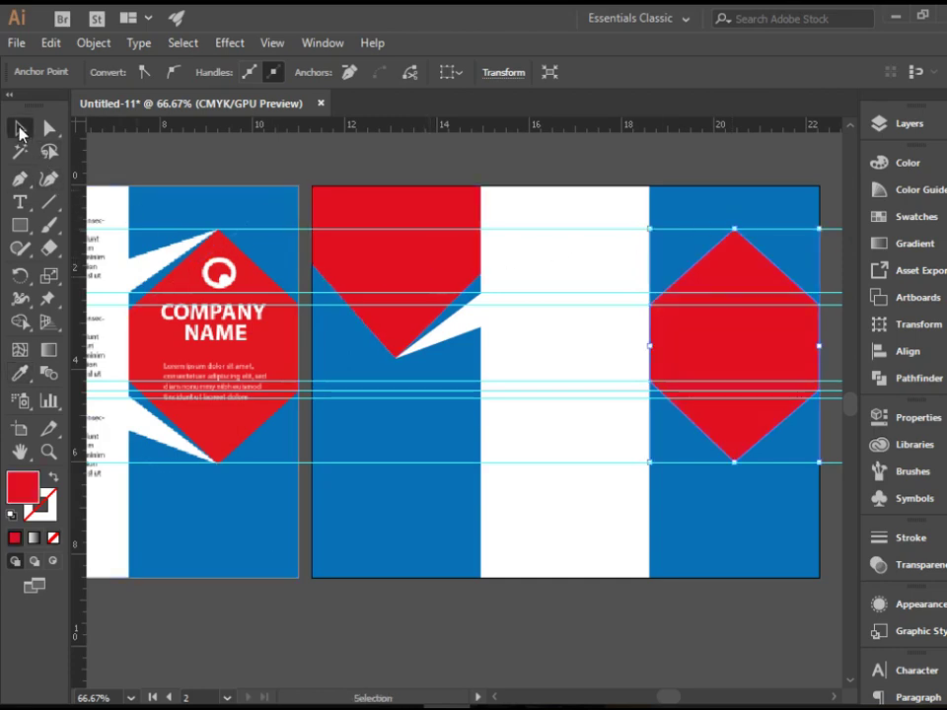
Draw a triangle along the hexagon's upper-left edge and fill it white, sampled from the reference wedge.
{"action": "key", "text": "p"}
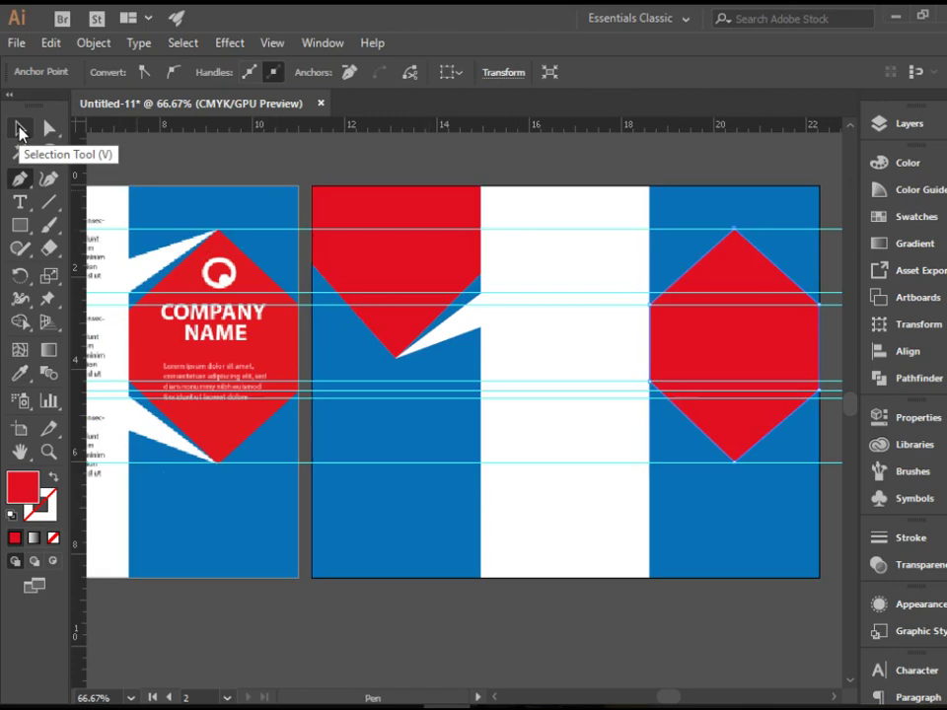
{"action": "left_click", "coordinate": [650, 295]}
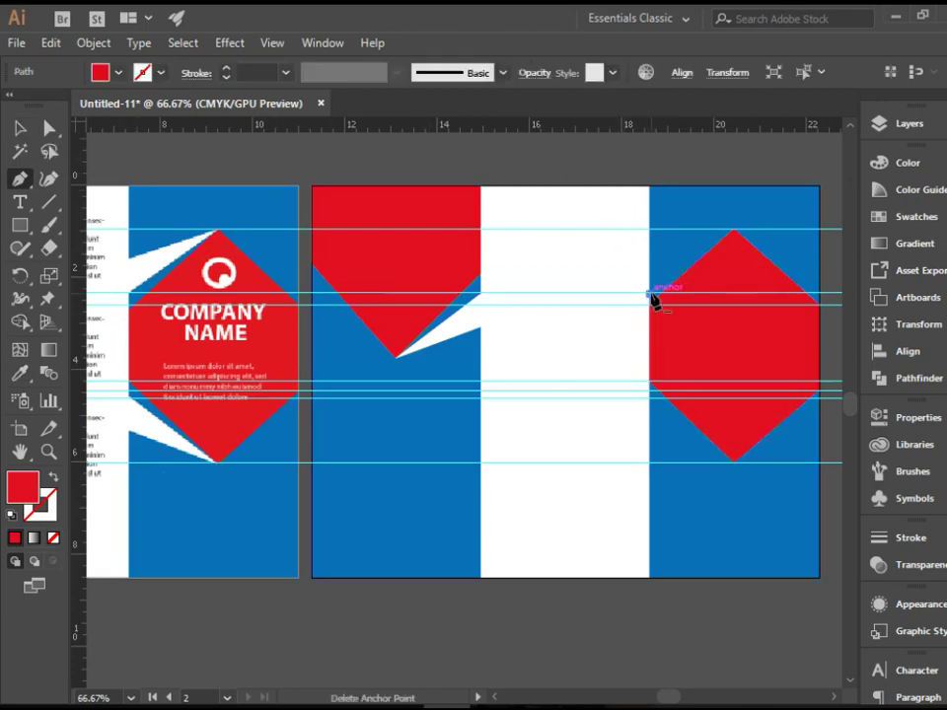
{"action": "left_click", "coordinate": [735, 233]}
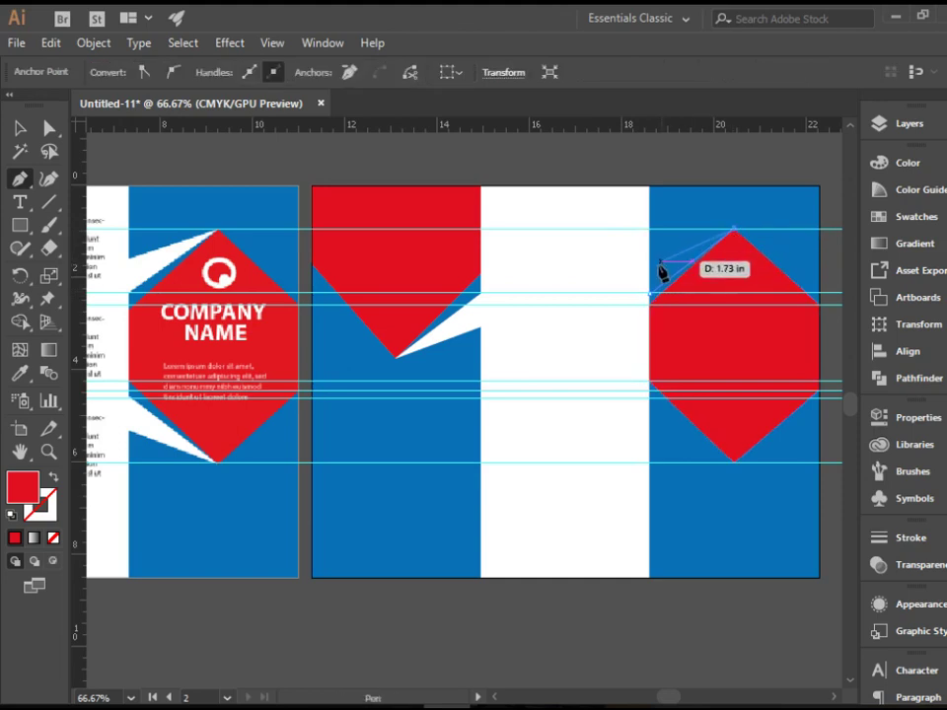
{"action": "left_click", "coordinate": [649, 261]}
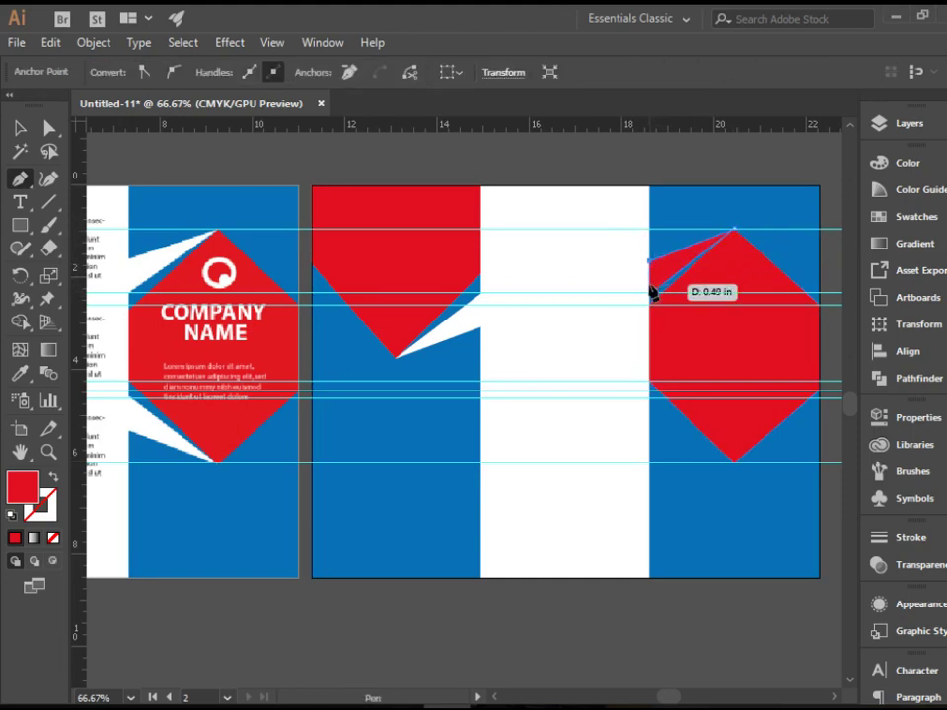
{"action": "left_click", "coordinate": [651, 295]}
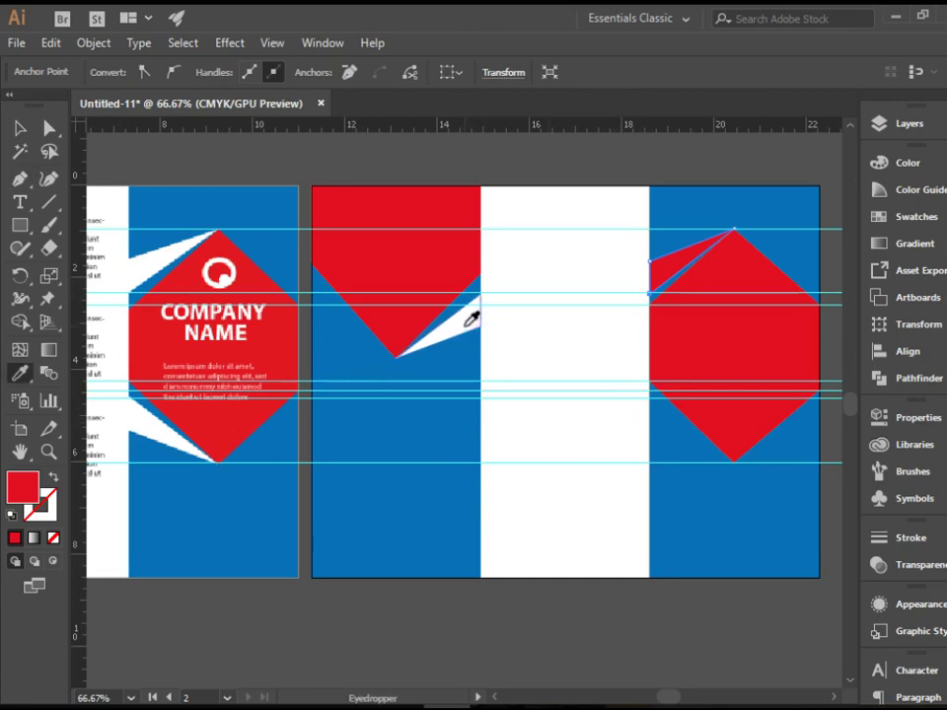
{"action": "key", "text": "i"}
{"action": "left_click", "coordinate": [575, 469]}
Draw the lower triangle from the hexagon's left edge to its bottom point, then deselect.
{"action": "key", "text": "p"}
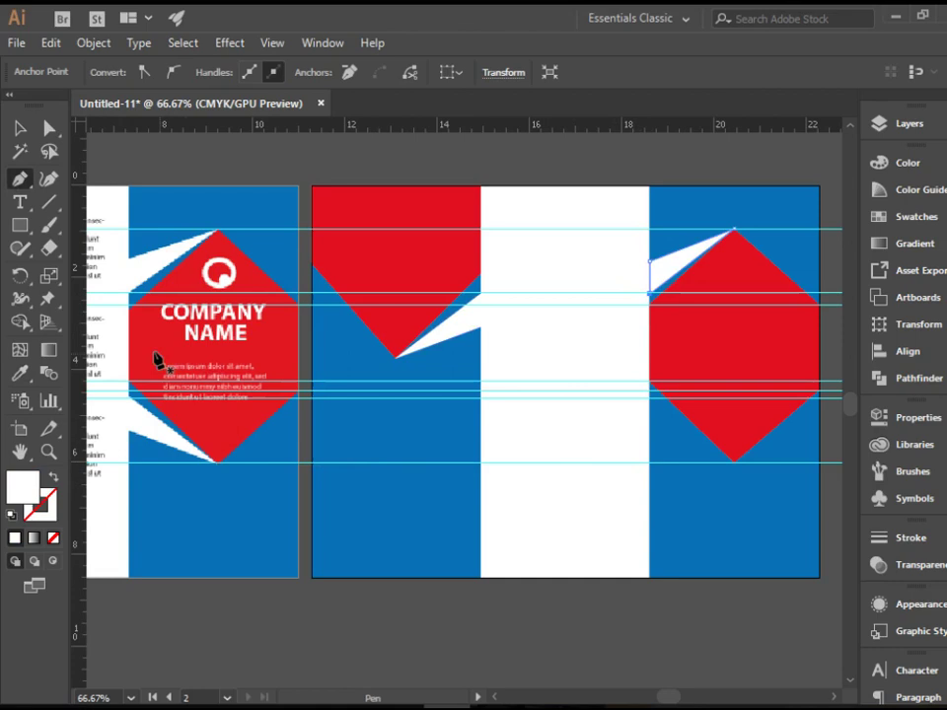
{"action": "left_click", "coordinate": [651, 397]}
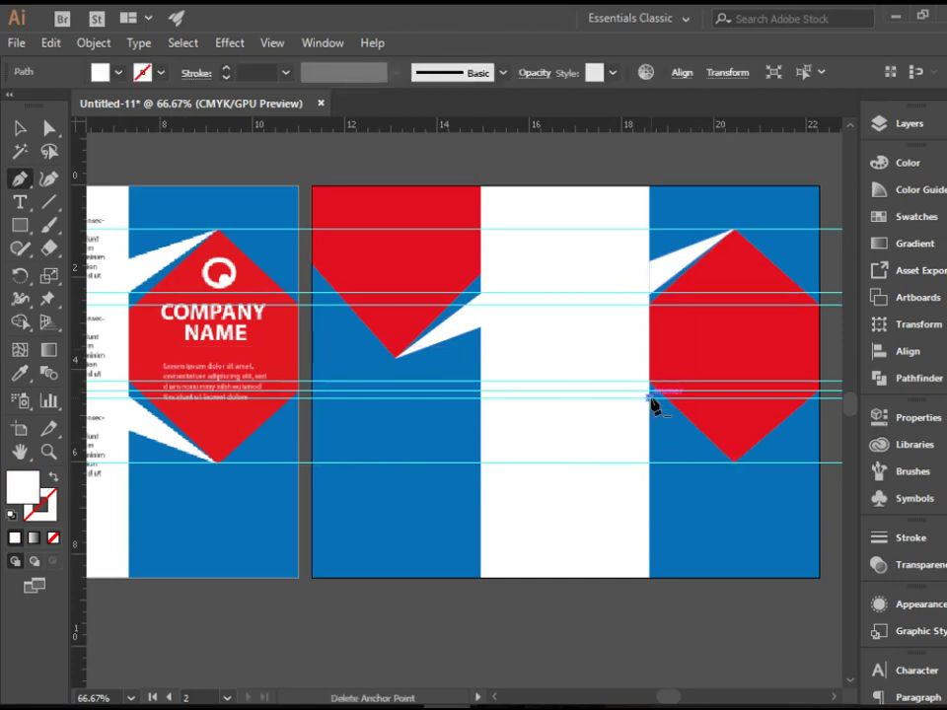
{"action": "left_click", "coordinate": [733, 461]}
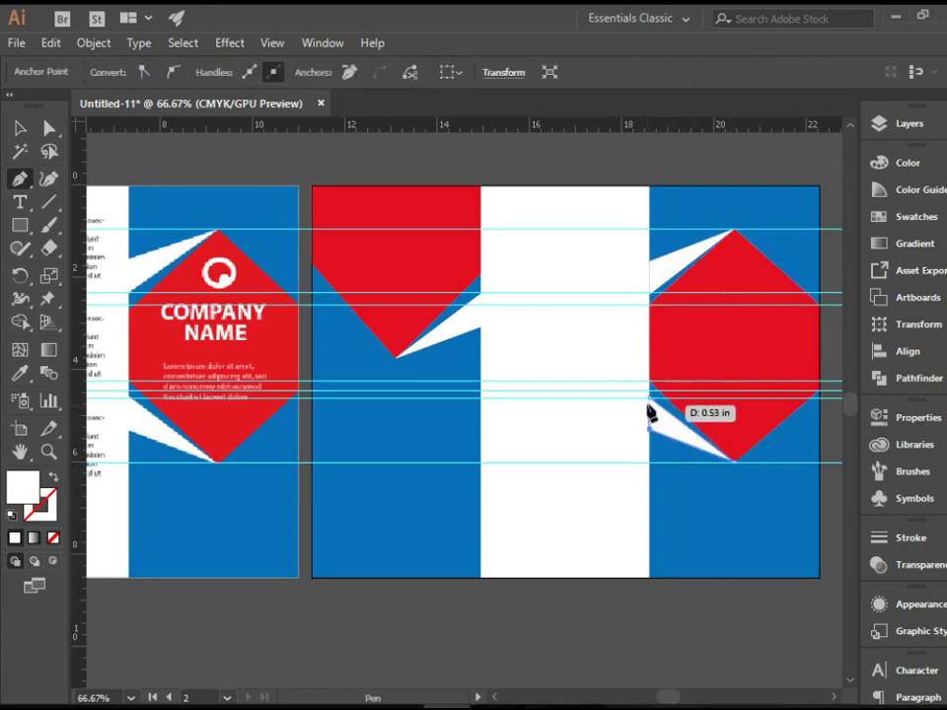
{"action": "left_click", "coordinate": [650, 396]}
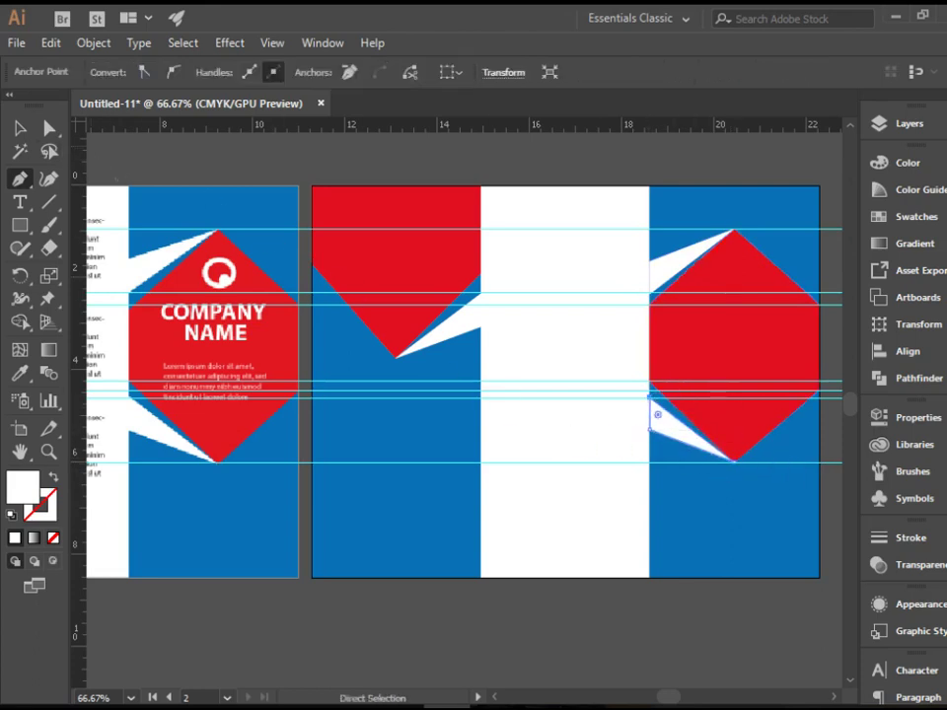
{"action": "key", "text": "v"}
{"action": "left_click", "coordinate": [342, 159]}
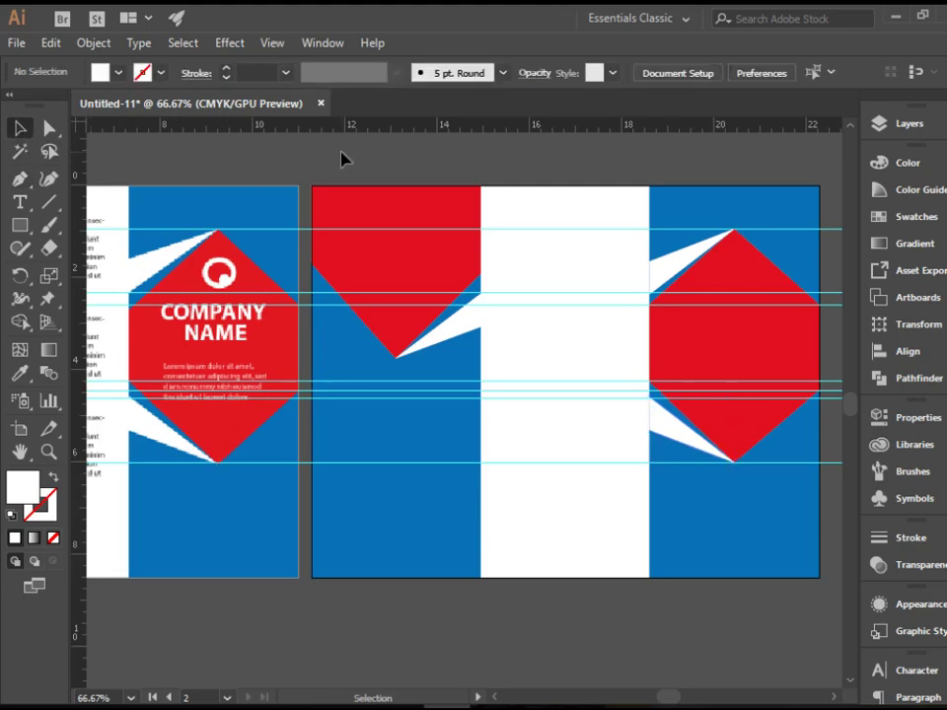
Zoom out, select the cyan guides spanning both artboards and delete them.
{"action": "key", "text": "ctrl+minus"}
{"action": "key", "text": "ctrl+minus"}
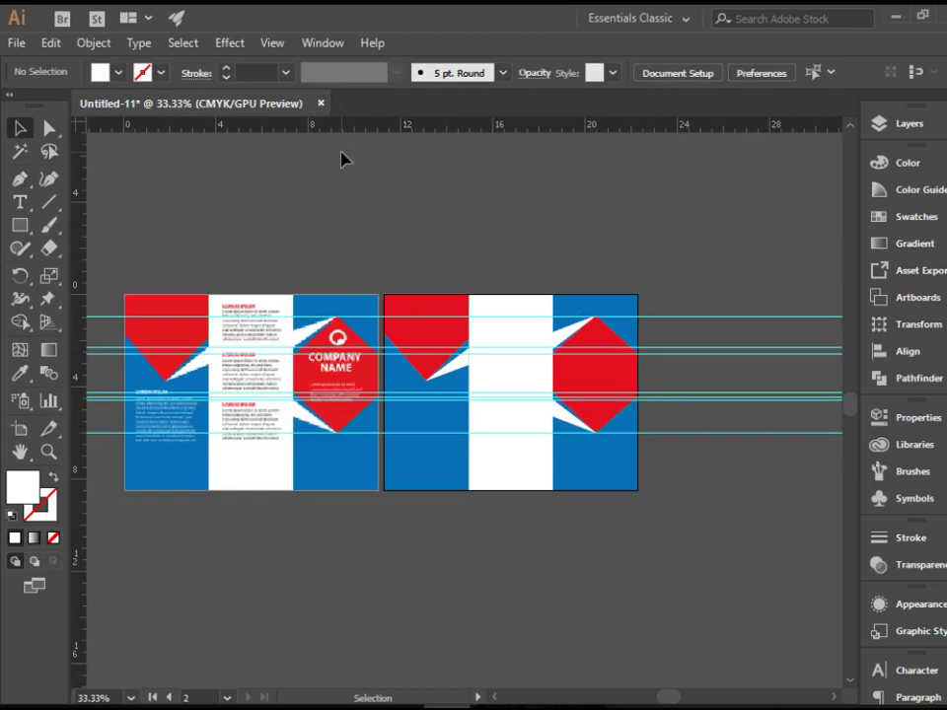
{"action": "right_click", "coordinate": [698, 259]}
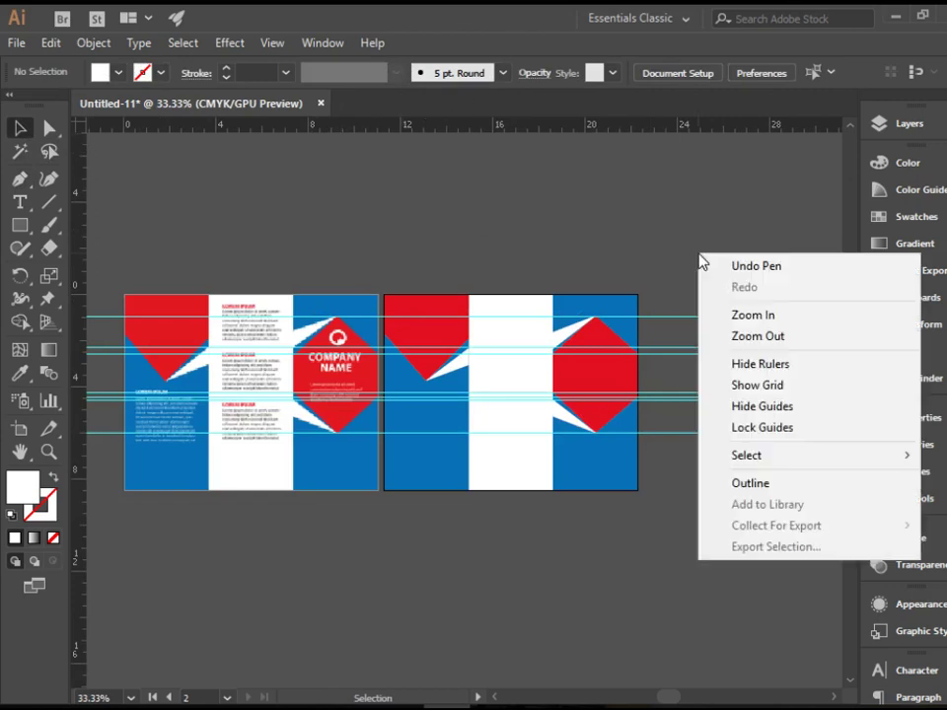
{"action": "left_click", "coordinate": [700, 181]}
{"action": "left_click", "coordinate": [734, 401]}
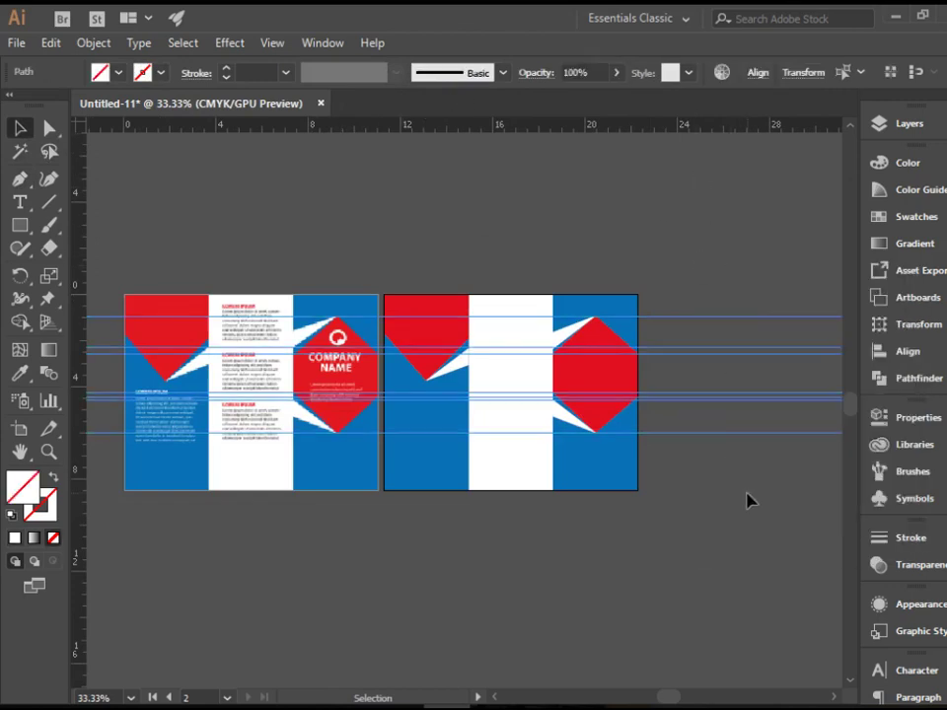
{"action": "key", "text": "Delete"}
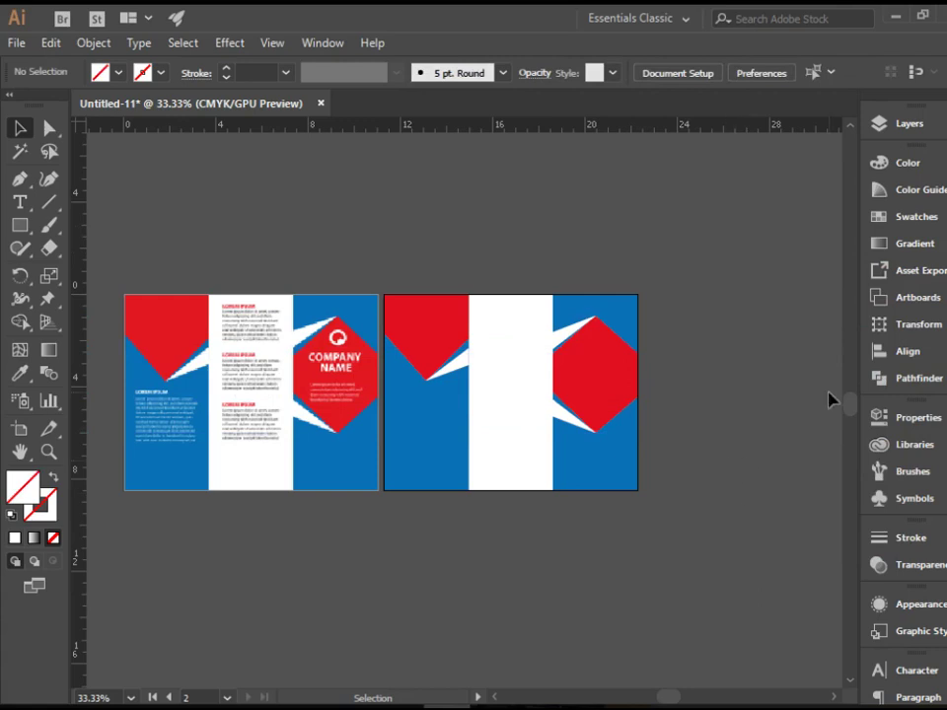
Rename Layer 1 to 'shapes' in the Layers panel.
{"action": "left_click", "coordinate": [898, 134]}
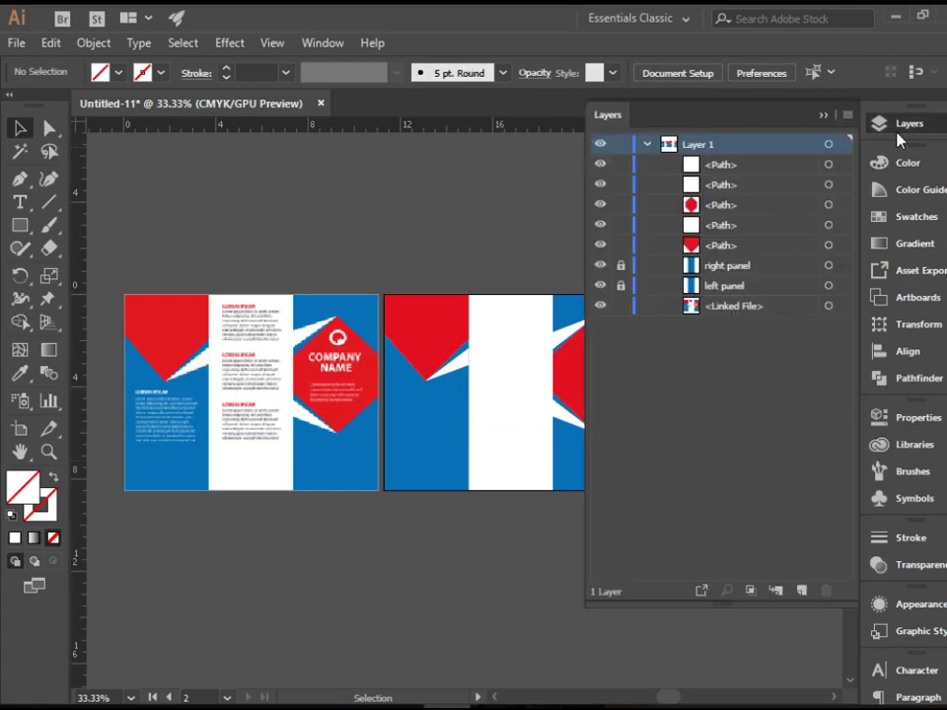
{"action": "left_click", "coordinate": [647, 145]}
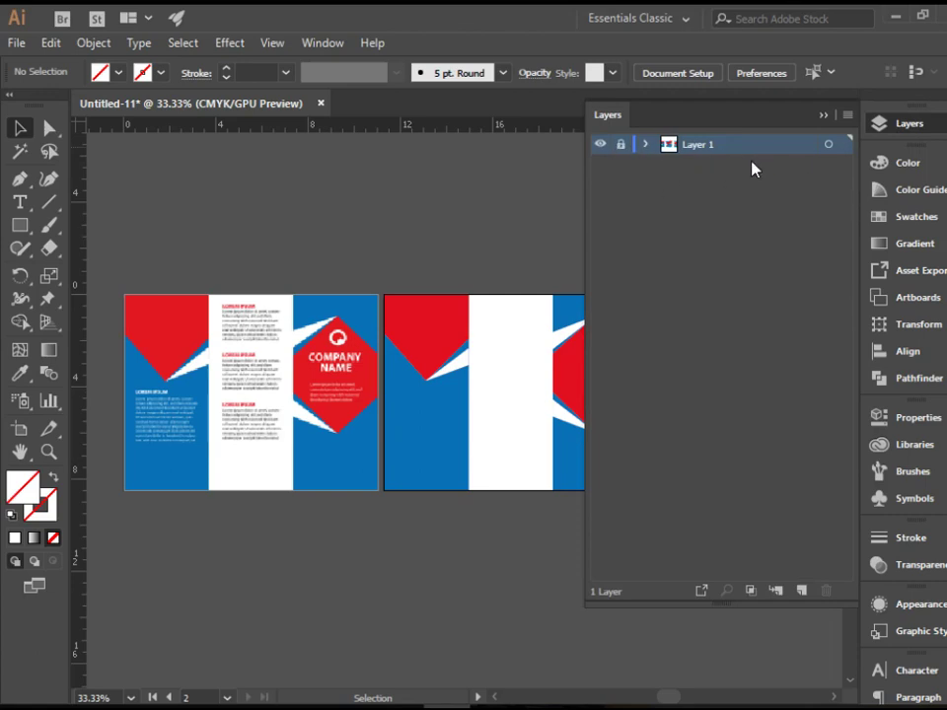
{"action": "double_click", "coordinate": [694, 146]}
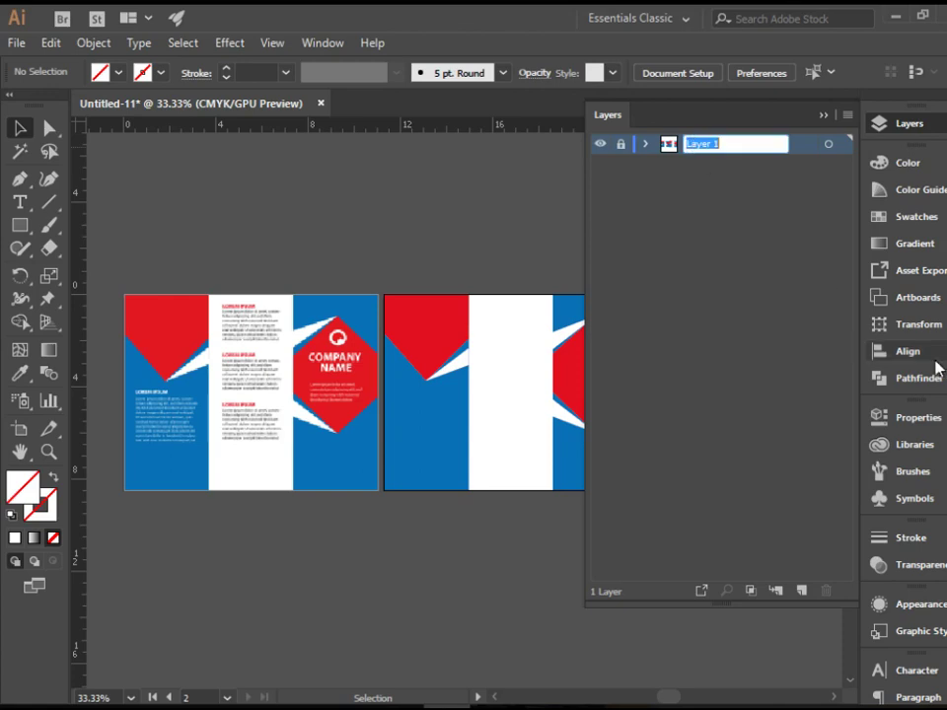
{"action": "type", "text": "shapes"}
{"action": "key", "text": "Return"}
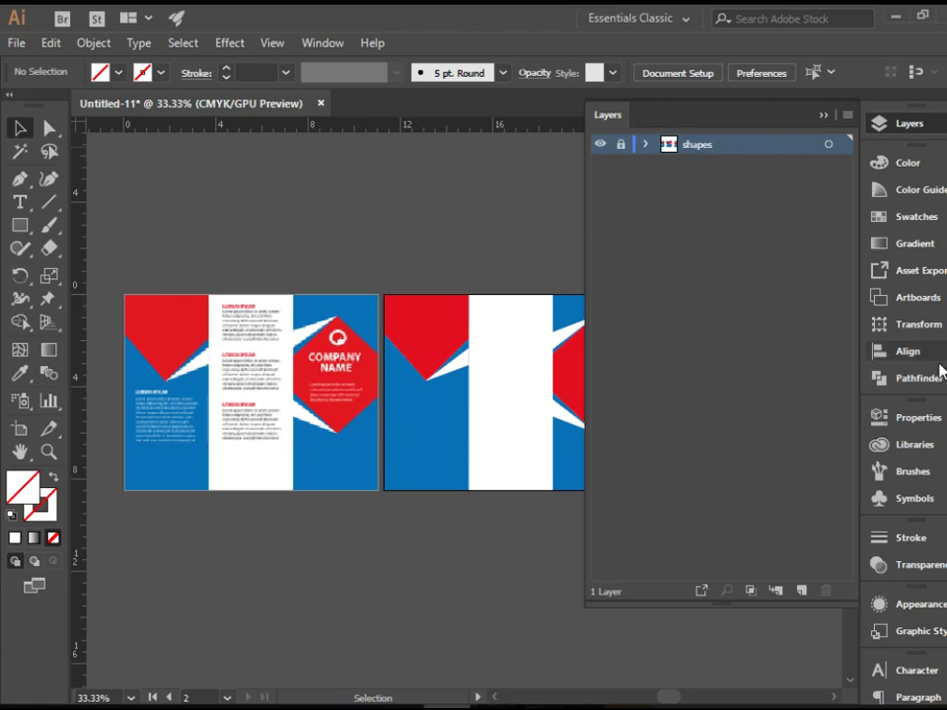
Add a new layer above shapes and name it 'Text'.
{"action": "left_click", "coordinate": [804, 592]}
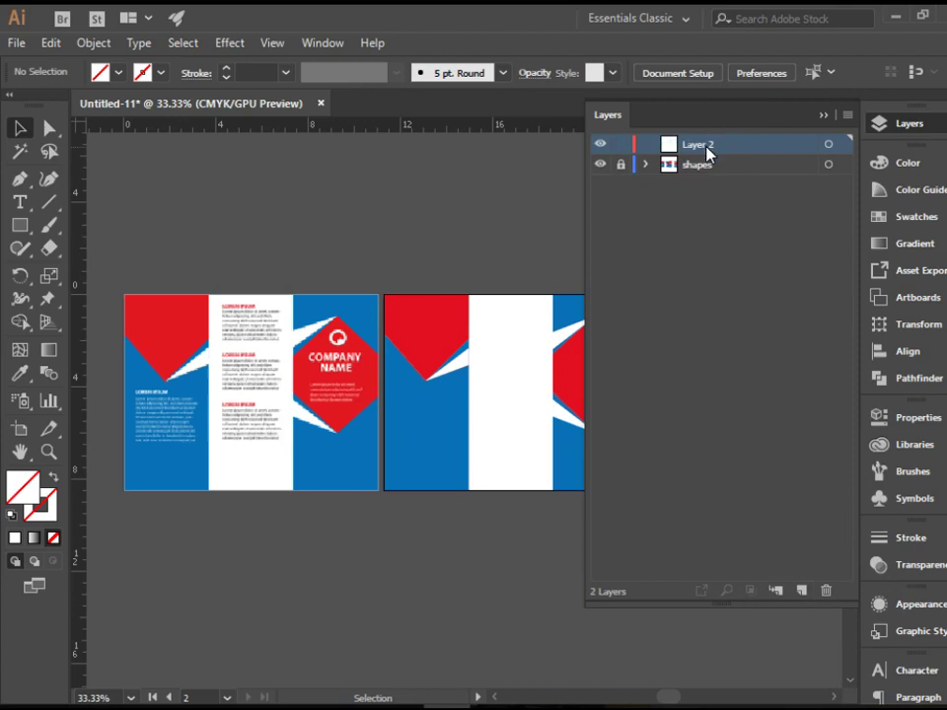
{"action": "double_click", "coordinate": [707, 145]}
{"action": "type", "text": "Text"}
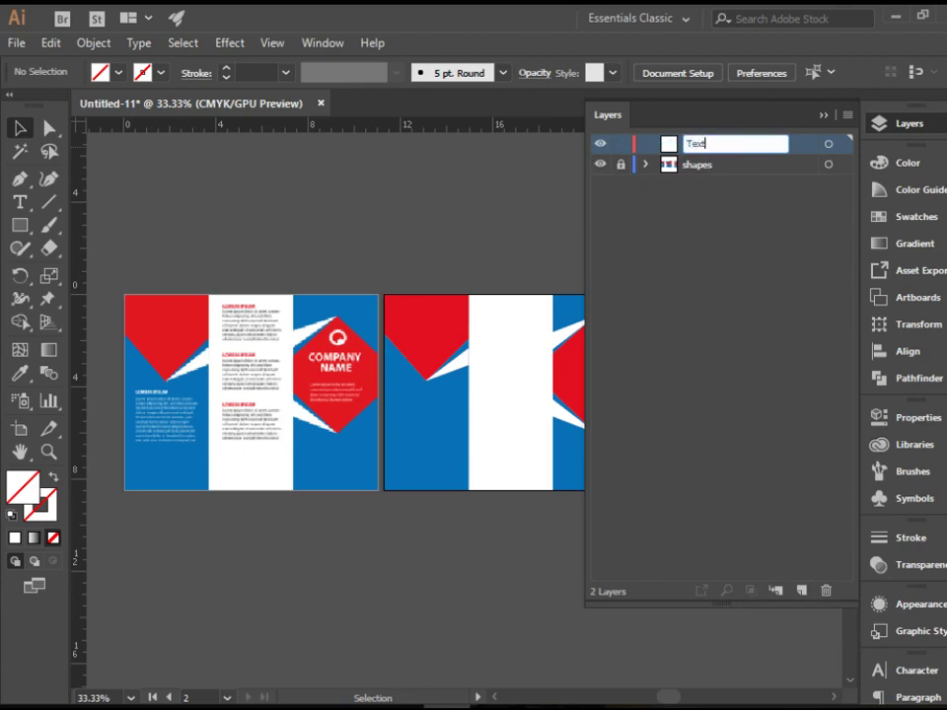
{"action": "key", "text": "Return"}
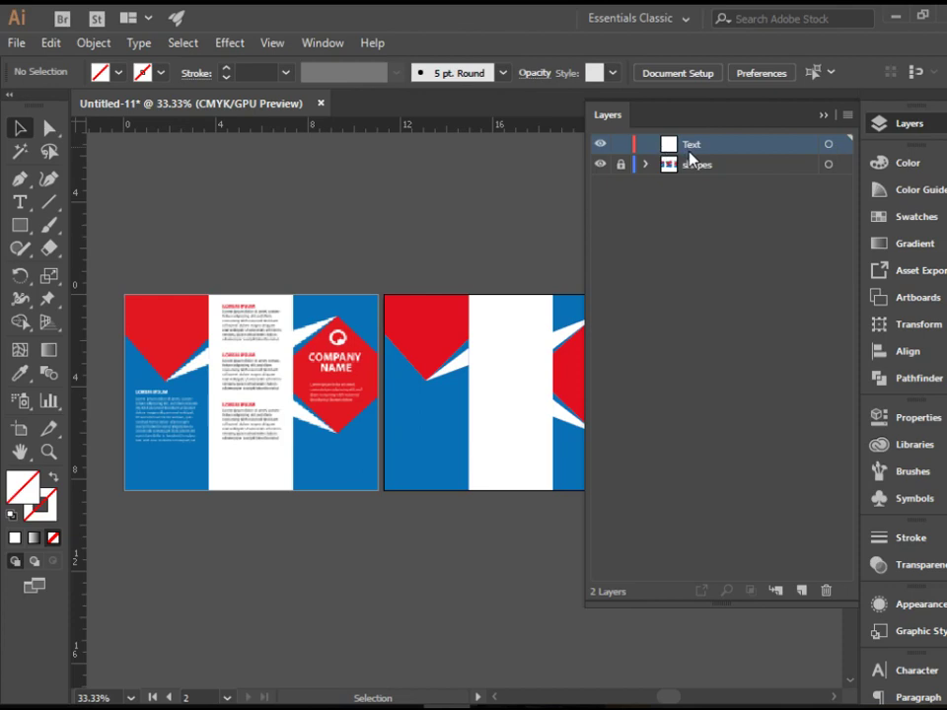
{"action": "left_click", "coordinate": [875, 123]}
Zoom in on the first brochure and add horizontal guides at the LOREM IPSUM heading and text bottom.
{"action": "left_click", "coordinate": [48, 452]}
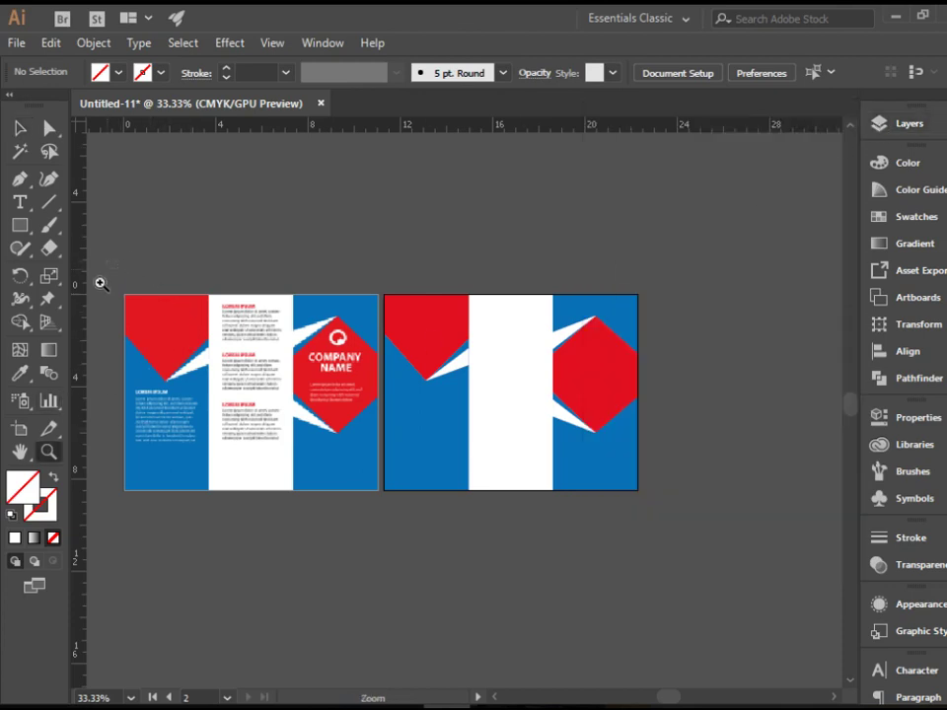
{"action": "left_click_drag", "start_coordinate": [99, 281], "coordinate": [558, 541]}
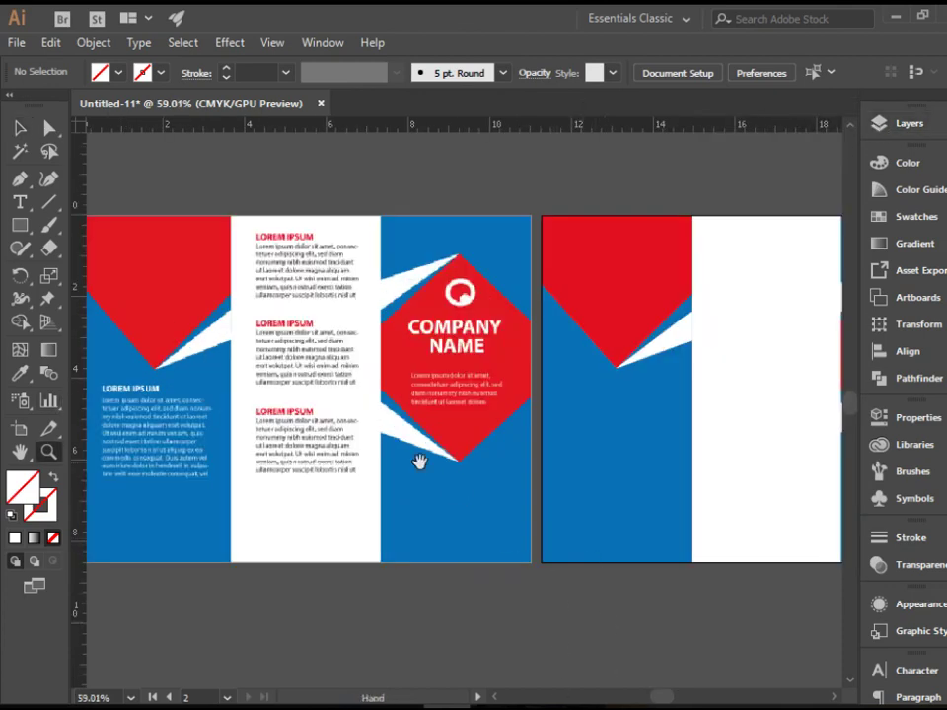
{"action": "left_click_drag", "start_coordinate": [356, 459], "coordinate": [413, 469]}
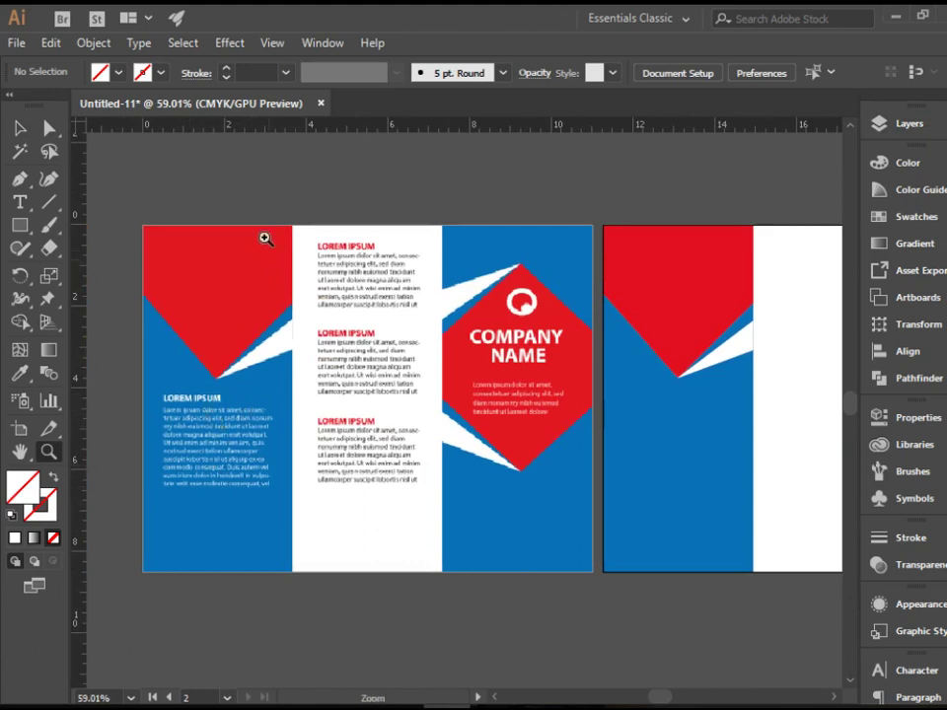
{"action": "key", "text": "v"}
{"action": "left_click_drag", "start_coordinate": [295, 130], "coordinate": [317, 396]}
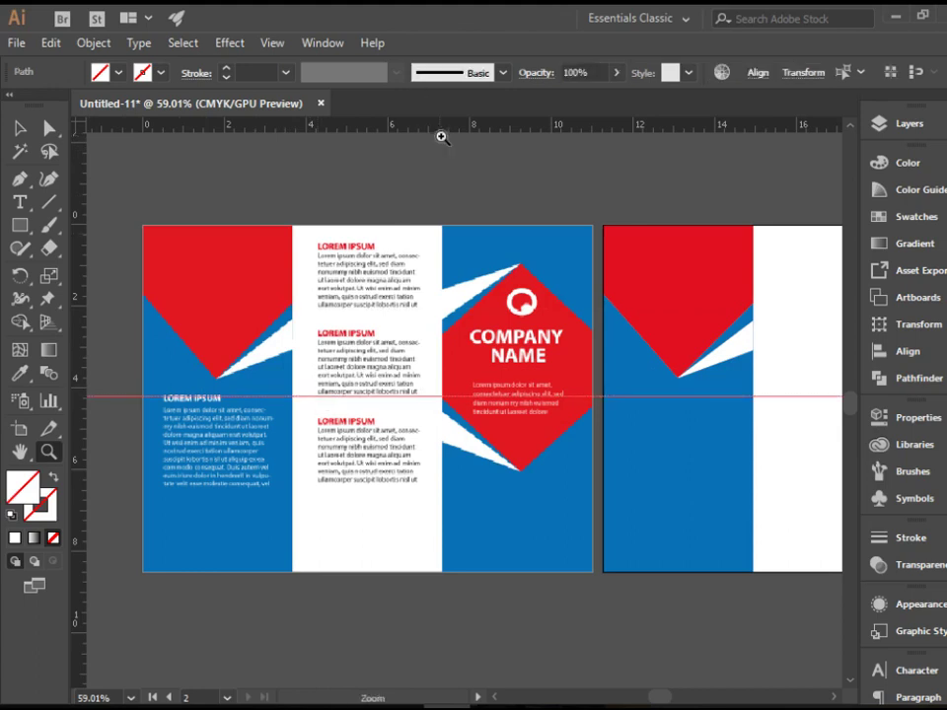
{"action": "left_click_drag", "start_coordinate": [446, 132], "coordinate": [438, 494]}
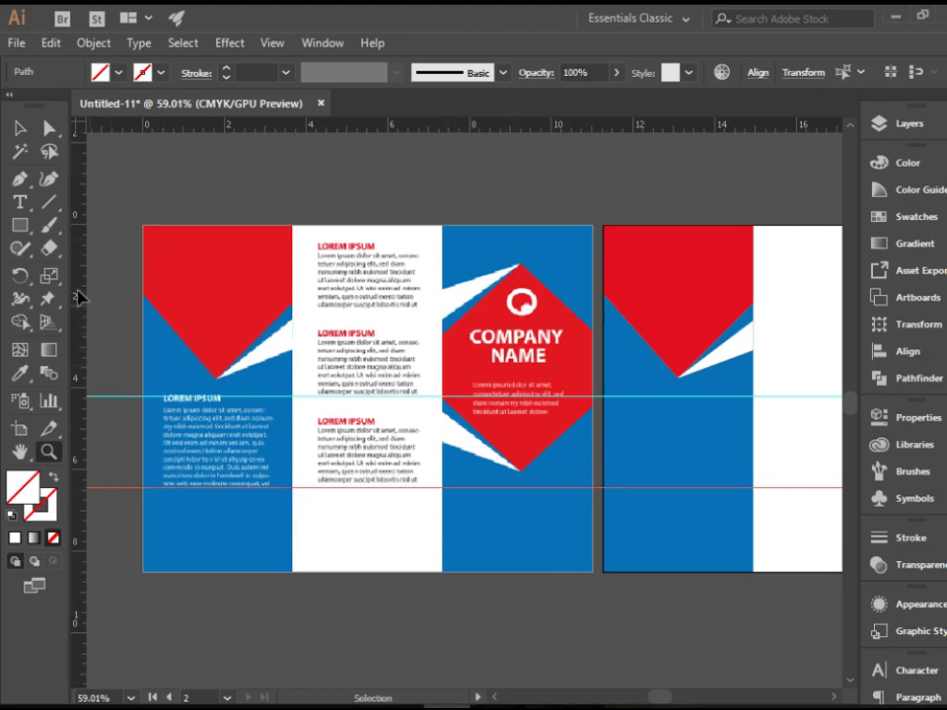
Add vertical guides at the text block's left and right edges.
{"action": "left_click_drag", "start_coordinate": [77, 294], "coordinate": [165, 296]}
{"action": "left_click", "coordinate": [149, 135]}
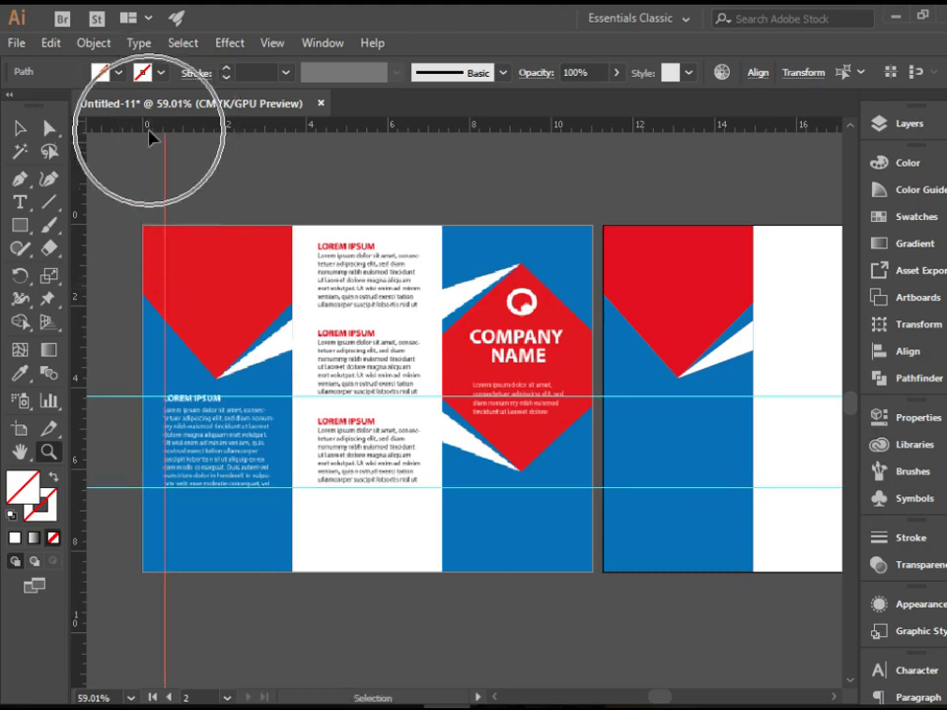
{"action": "left_click_drag", "start_coordinate": [79, 197], "coordinate": [625, 204]}
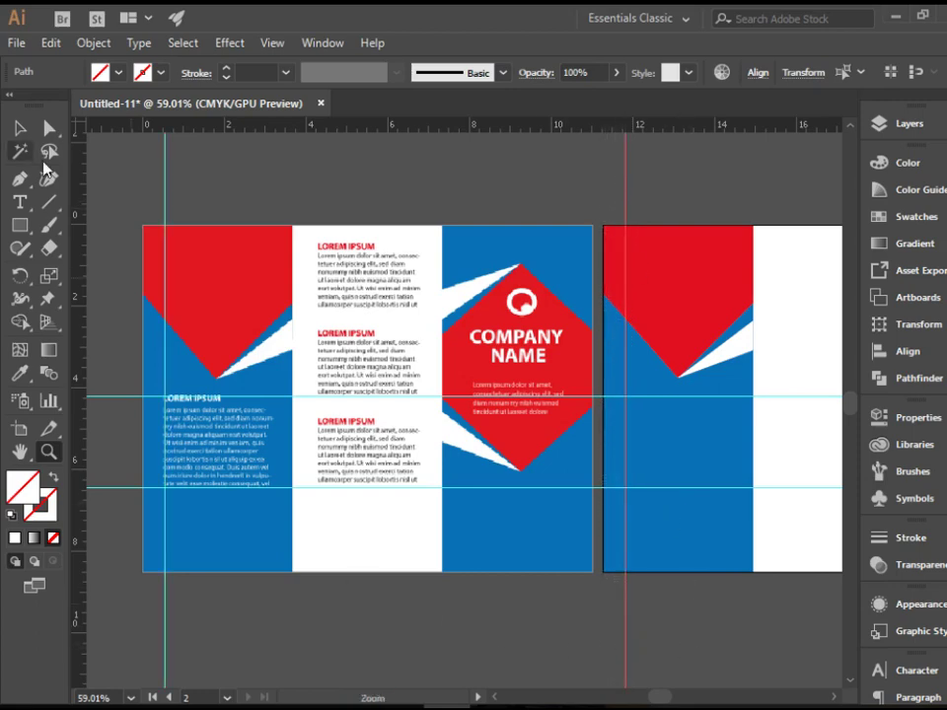
Lock the ruler guides via the canvas context menu.
{"action": "left_click", "coordinate": [23, 131]}
{"action": "right_click", "coordinate": [288, 168]}
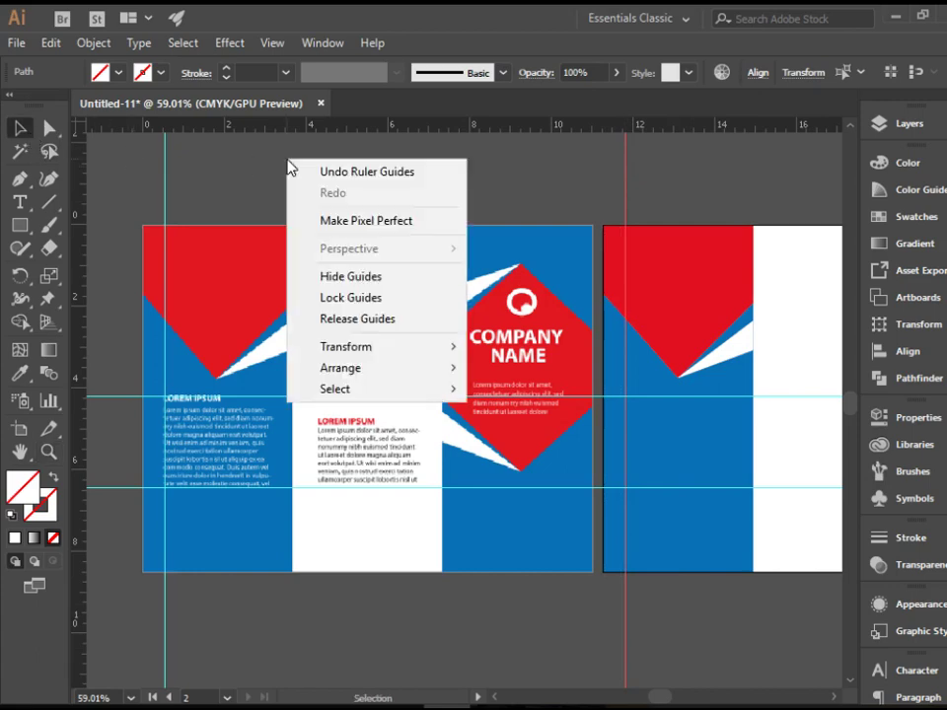
{"action": "left_click", "coordinate": [381, 298]}
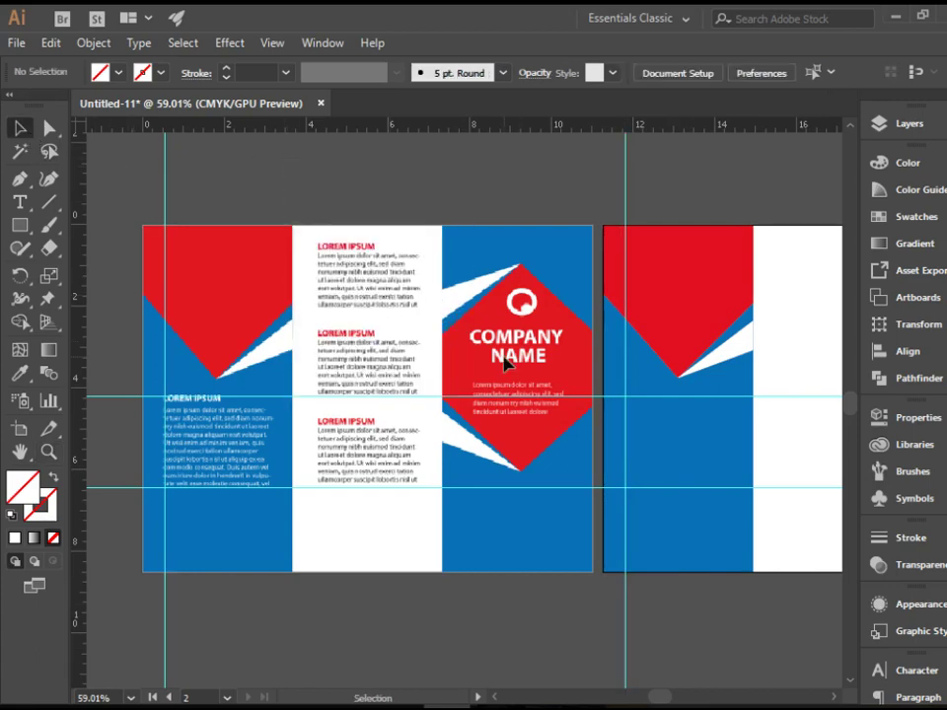
Draw a placeholder text area from the guide intersection on the blue panel and set its fill to White.
{"action": "key", "text": "t"}
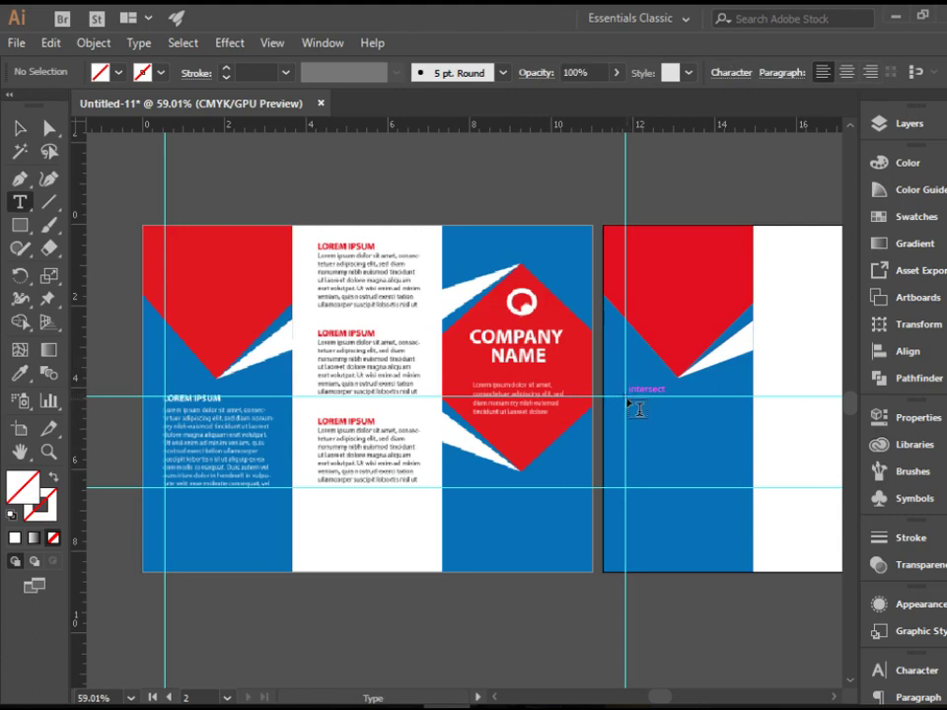
{"action": "left_click_drag", "start_coordinate": [629, 399], "coordinate": [738, 487]}
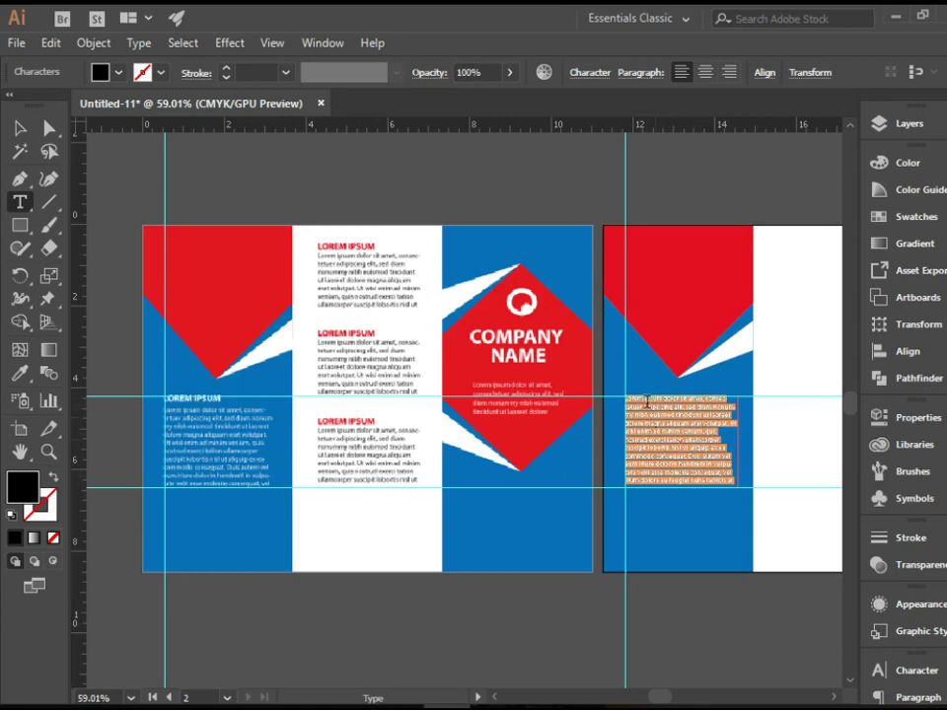
{"action": "left_click", "coordinate": [119, 74]}
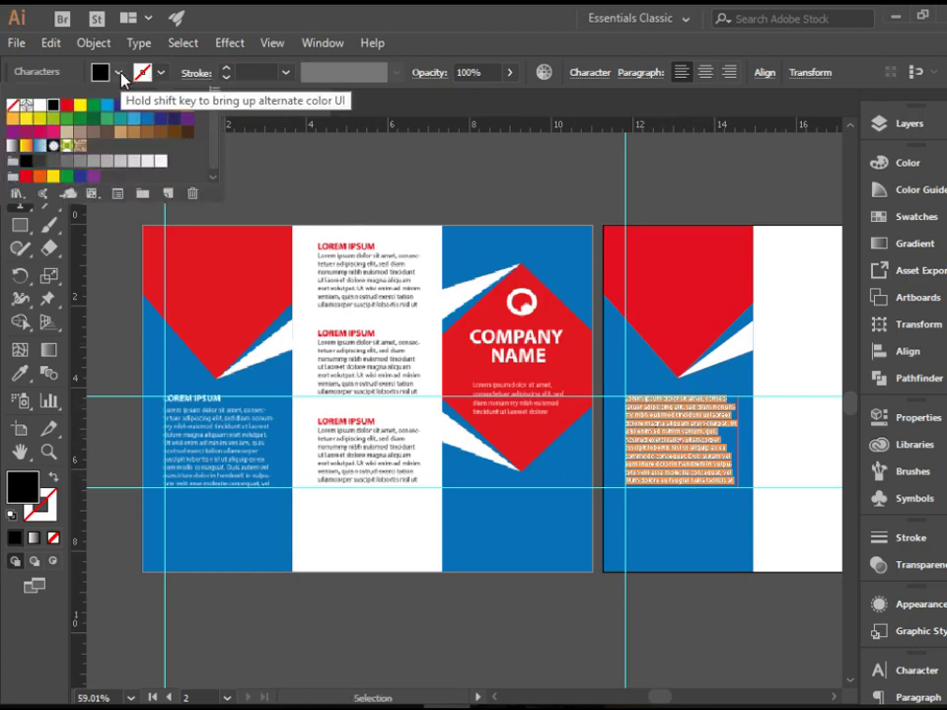
{"action": "left_click", "coordinate": [39, 105]}
{"action": "left_click", "coordinate": [465, 30]}
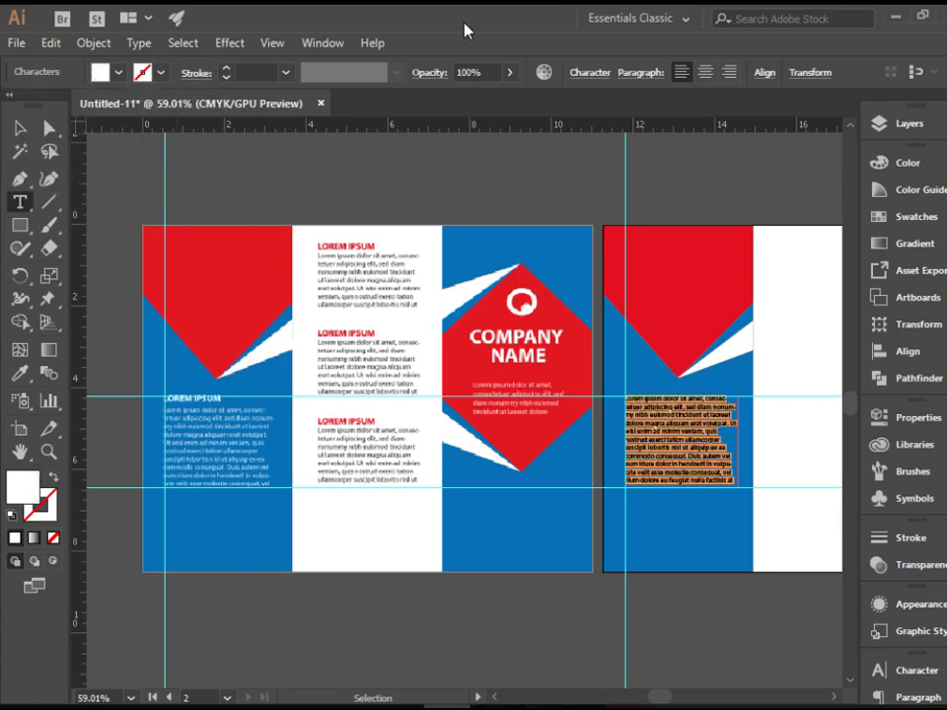
{"action": "left_click", "coordinate": [720, 444]}
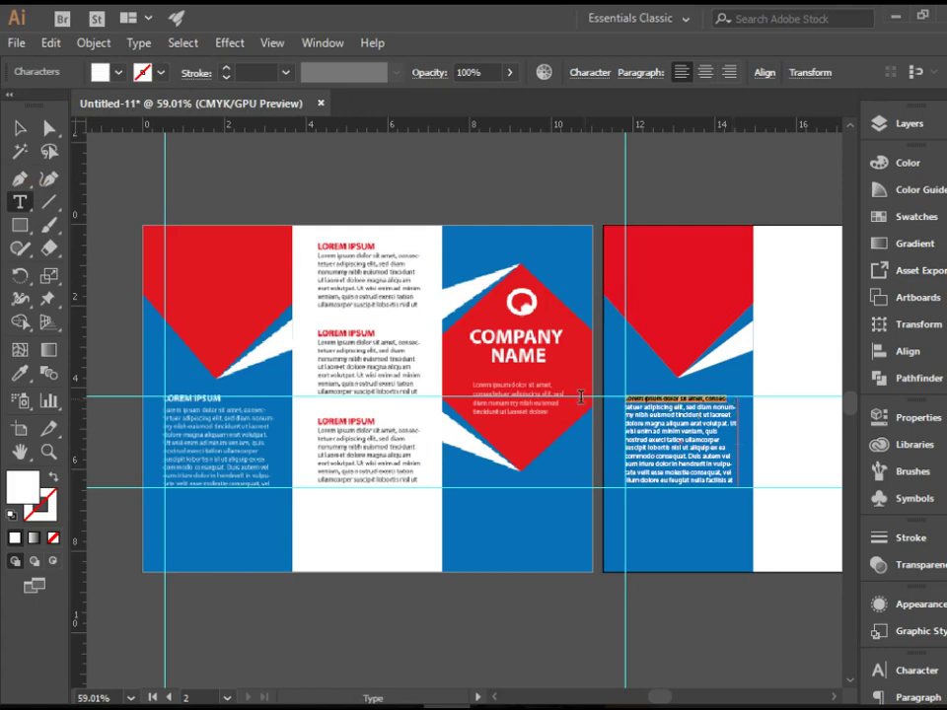
Put 'Lorem ipsum' on its own line by deleting the words after it, and select it.
{"action": "left_click_drag", "start_coordinate": [732, 398], "coordinate": [665, 395]}
{"action": "key", "text": "BackSpace"}
{"action": "key", "text": "Return"}
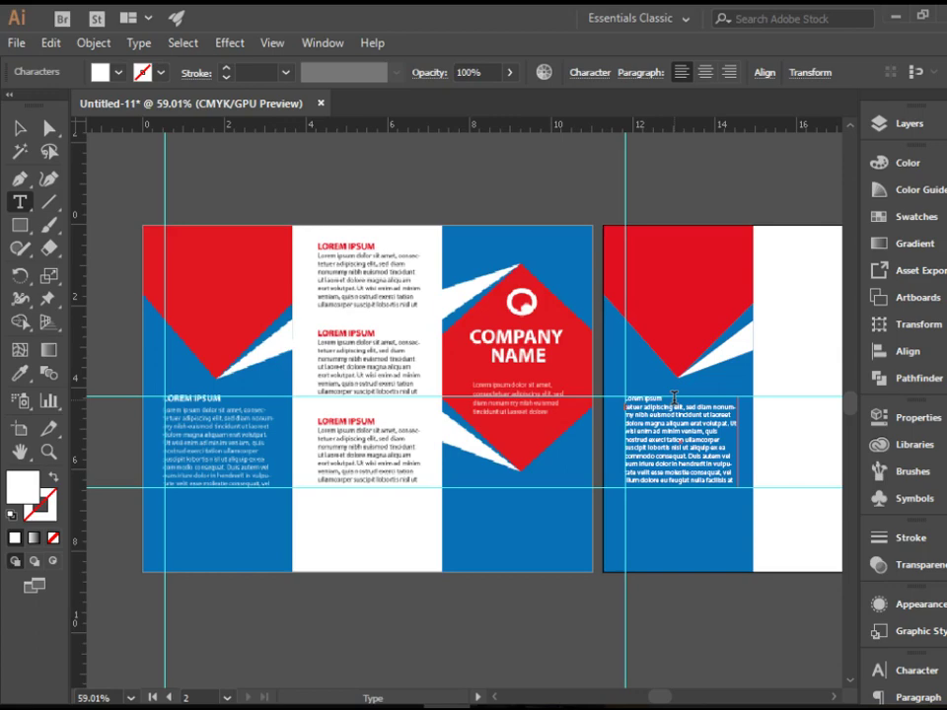
{"action": "left_click_drag", "start_coordinate": [674, 398], "coordinate": [616, 398]}
{"action": "key", "text": "ctrl+plus"}
{"action": "key", "text": "ctrl+plus"}
{"action": "key", "text": "ctrl+plus"}
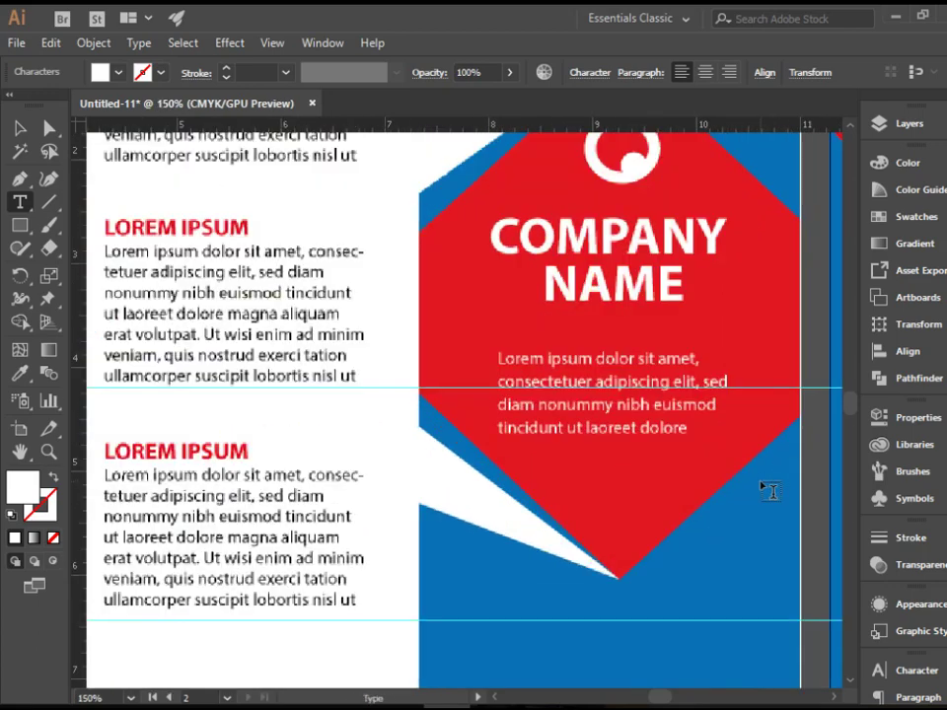
{"action": "left_click", "coordinate": [20, 451]}
{"action": "left_click_drag", "start_coordinate": [646, 437], "coordinate": [216, 402]}
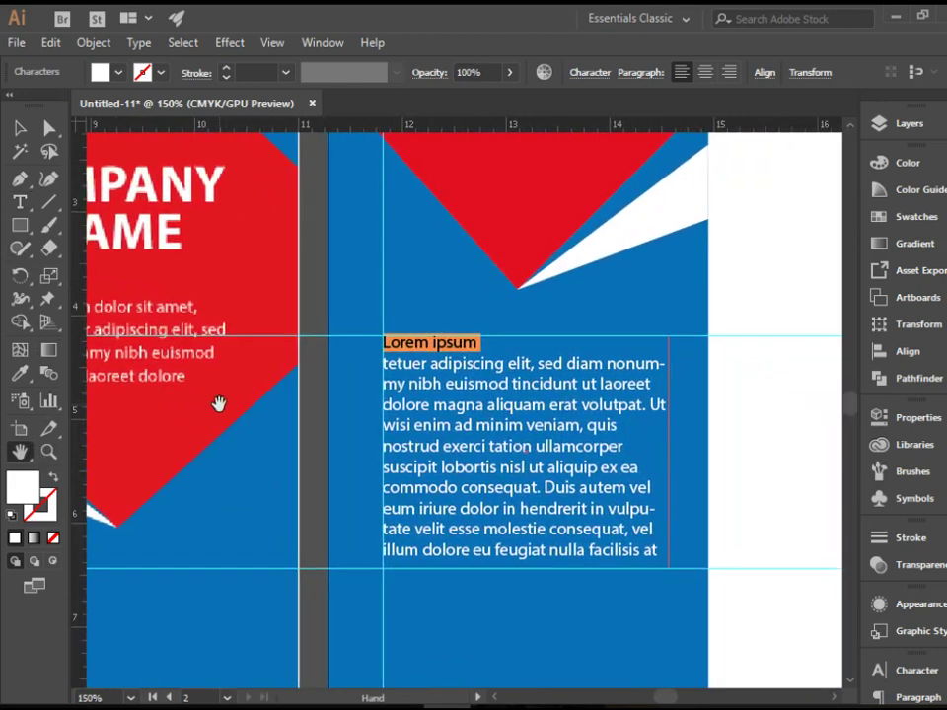
Set the 'Lorem ipsum' heading to Bold at 14 pt in the Character options.
{"action": "left_click", "coordinate": [586, 73]}
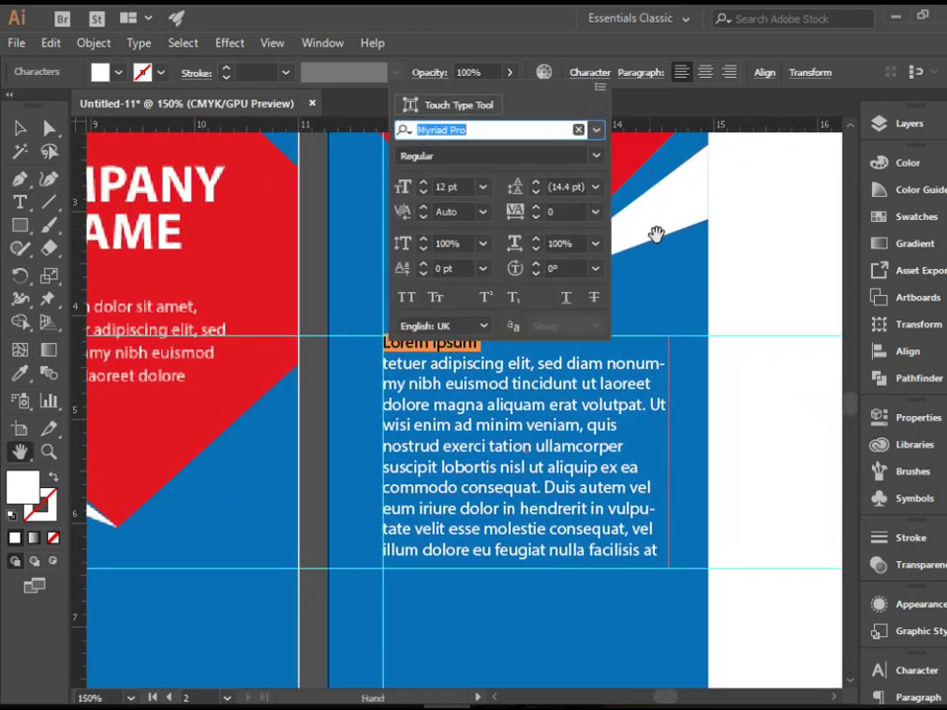
{"action": "left_click", "coordinate": [849, 128]}
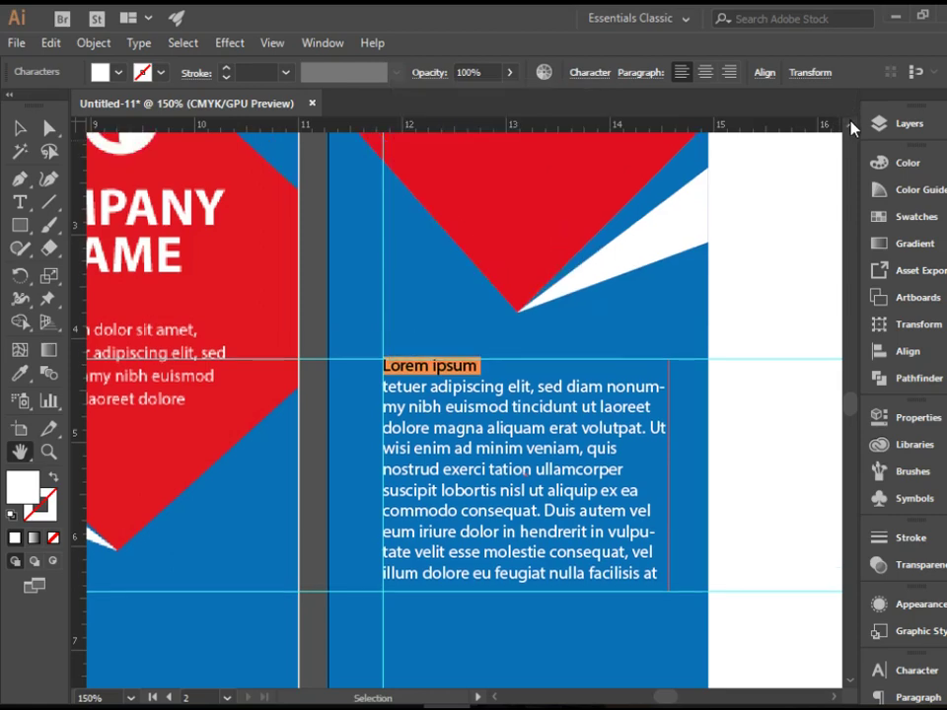
{"action": "left_click", "coordinate": [850, 128]}
{"action": "left_click", "coordinate": [592, 76]}
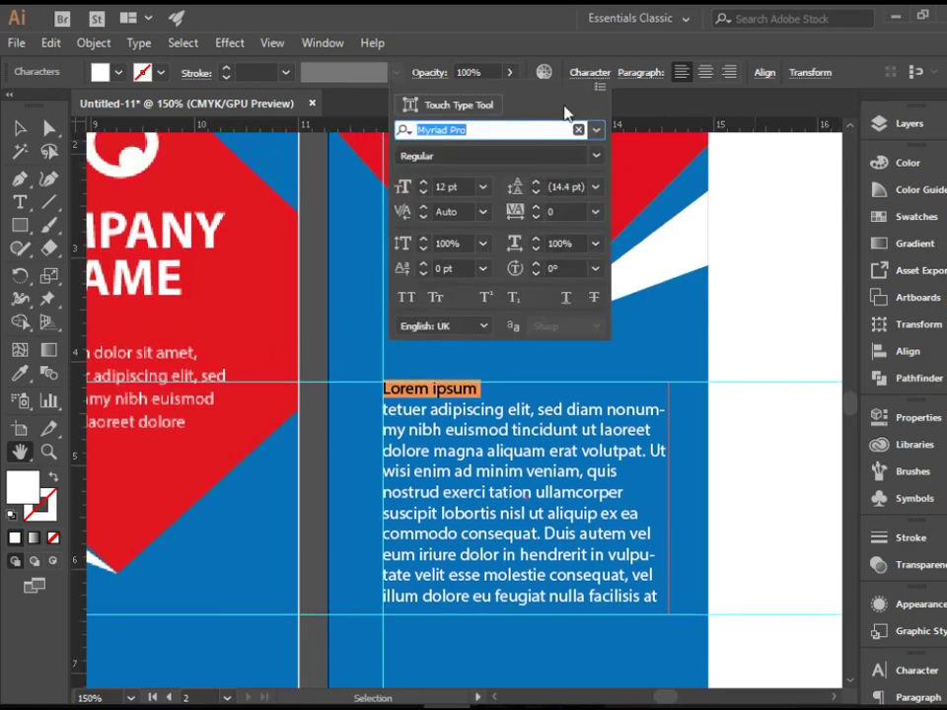
{"action": "left_click", "coordinate": [596, 155]}
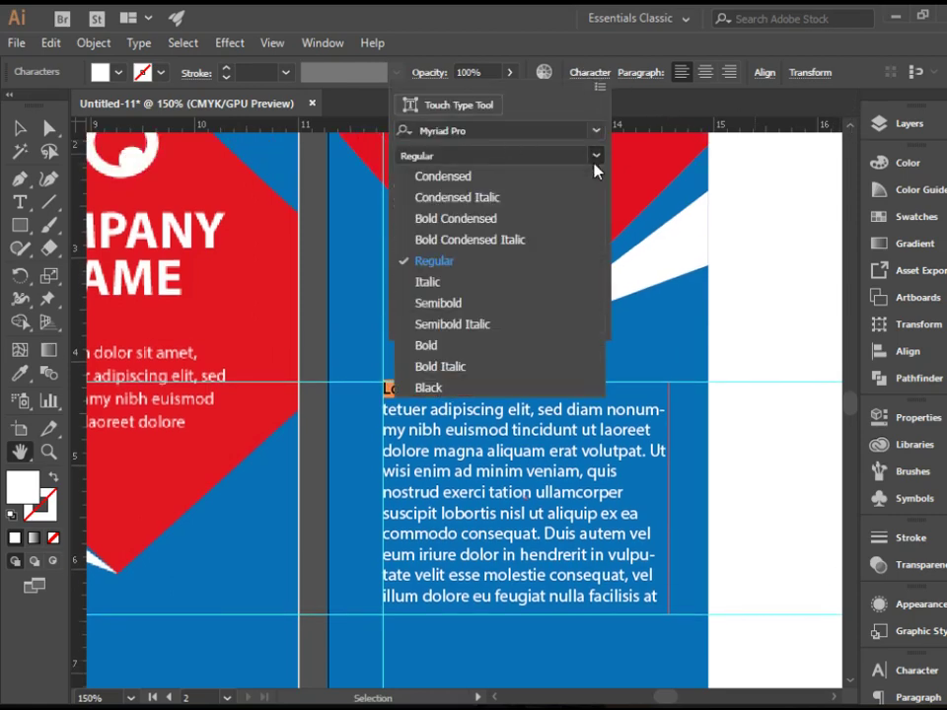
{"action": "left_click", "coordinate": [563, 344]}
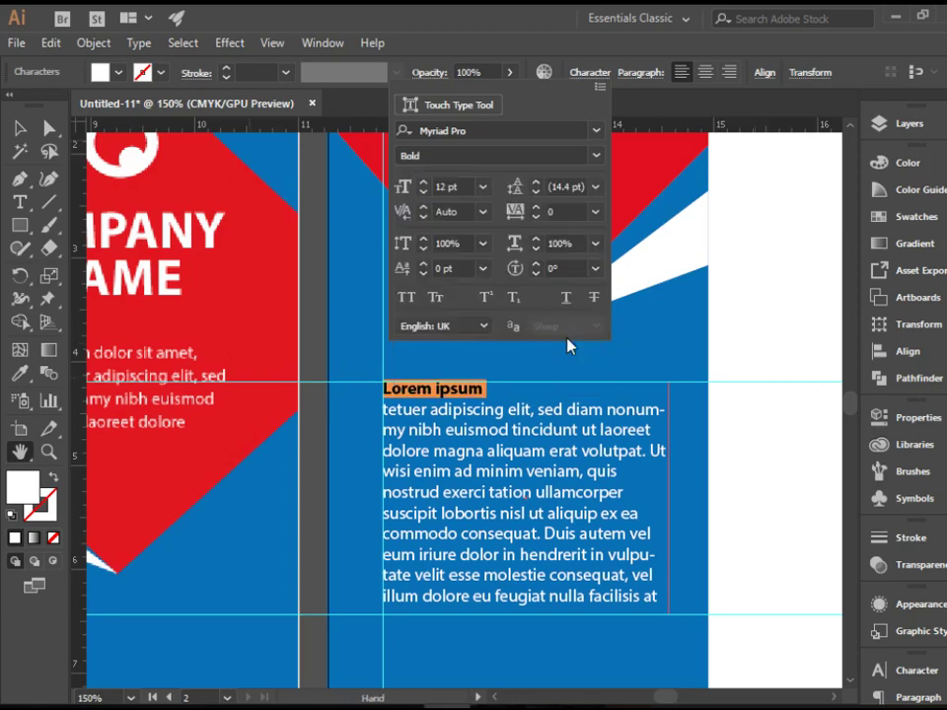
{"action": "left_click", "coordinate": [424, 187]}
{"action": "left_click", "coordinate": [425, 186]}
{"action": "left_click", "coordinate": [20, 134]}
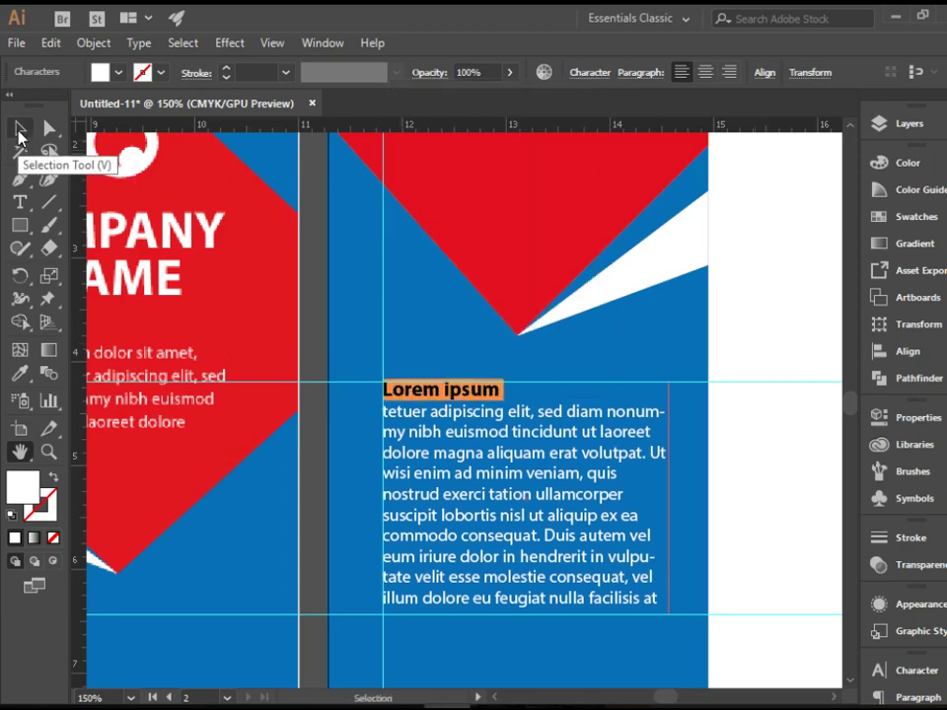
{"action": "left_click", "coordinate": [20, 128]}
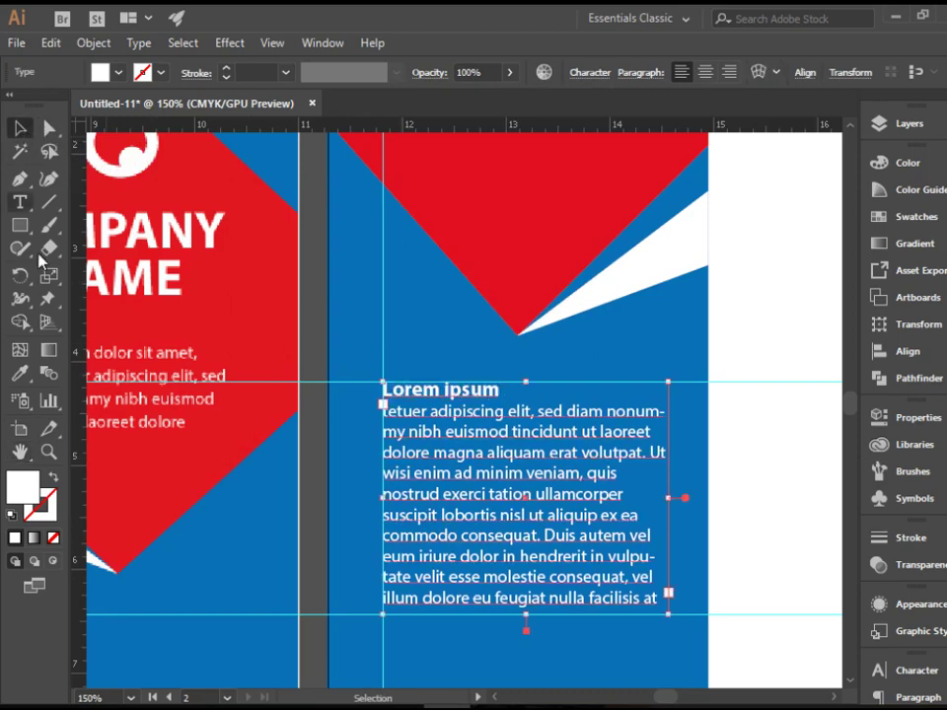
{"action": "left_click", "coordinate": [19, 451]}
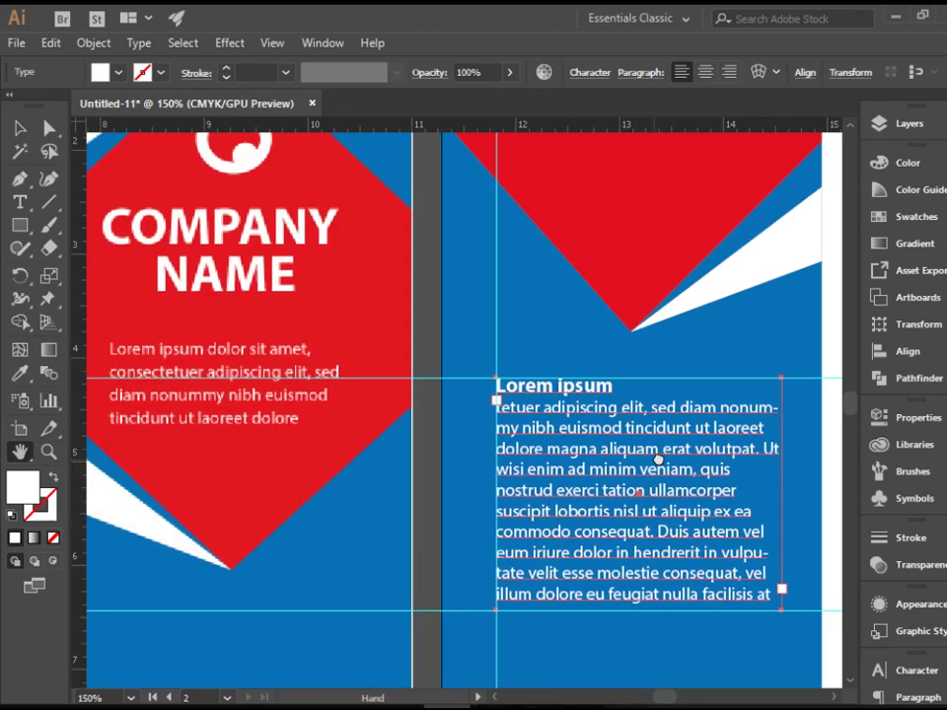
{"action": "key", "text": "ctrl+minus"}
{"action": "key", "text": "ctrl+minus"}
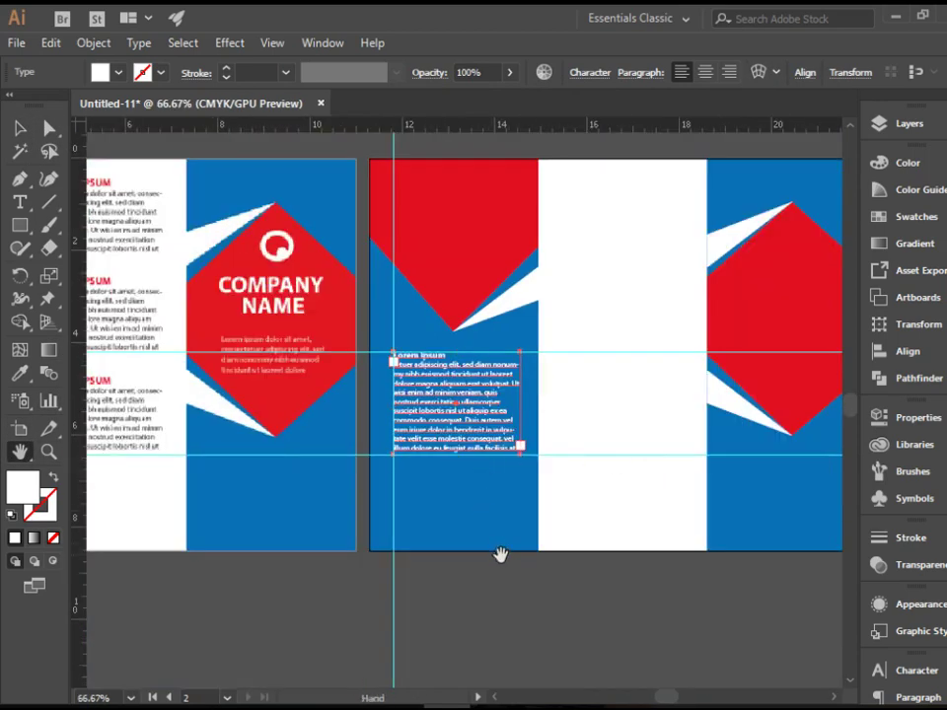
{"action": "left_click_drag", "start_coordinate": [490, 584], "coordinate": [678, 563]}
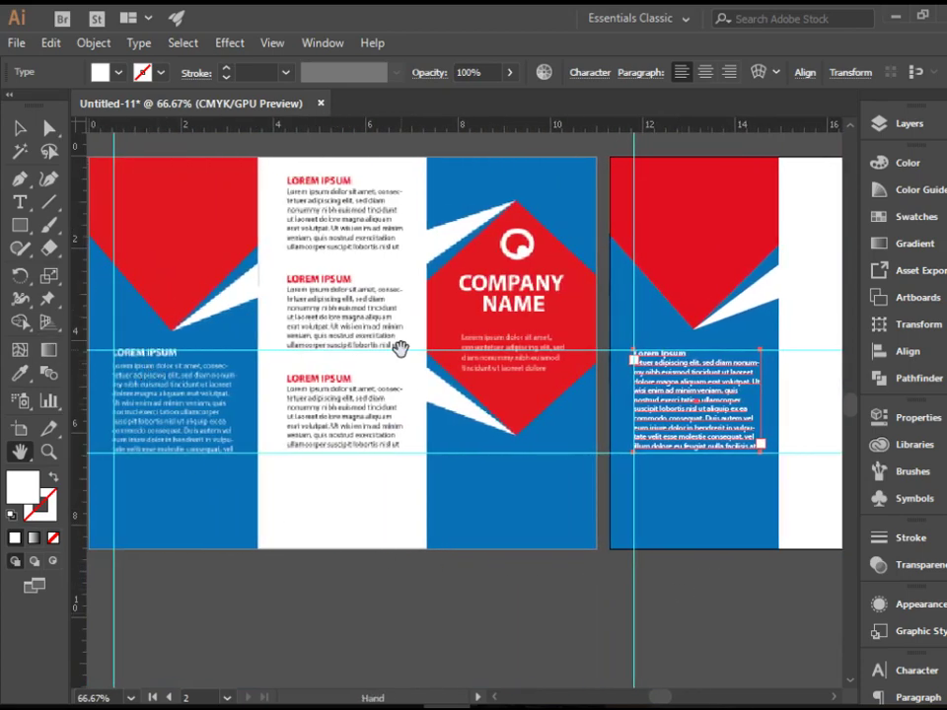
{"action": "left_click", "coordinate": [20, 128]}
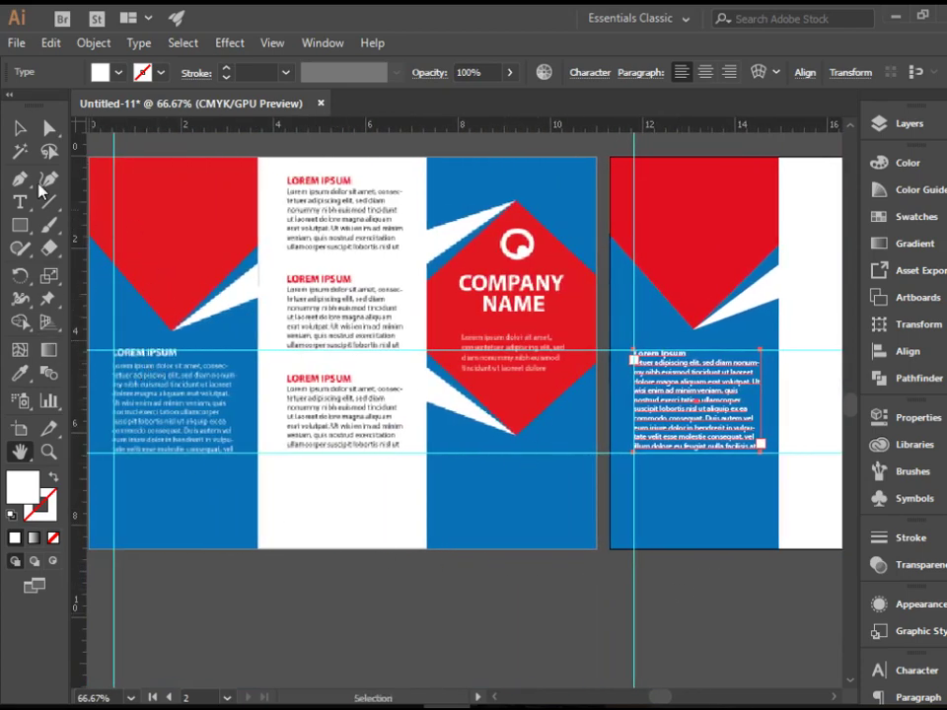
{"action": "left_click", "coordinate": [747, 622]}
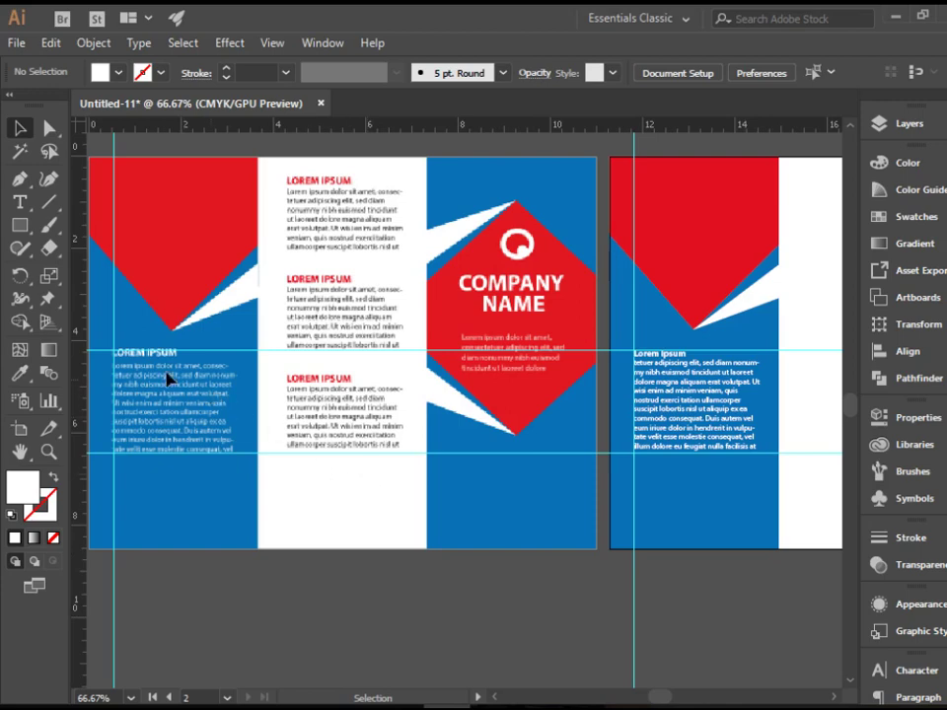
{"action": "key", "text": "z"}
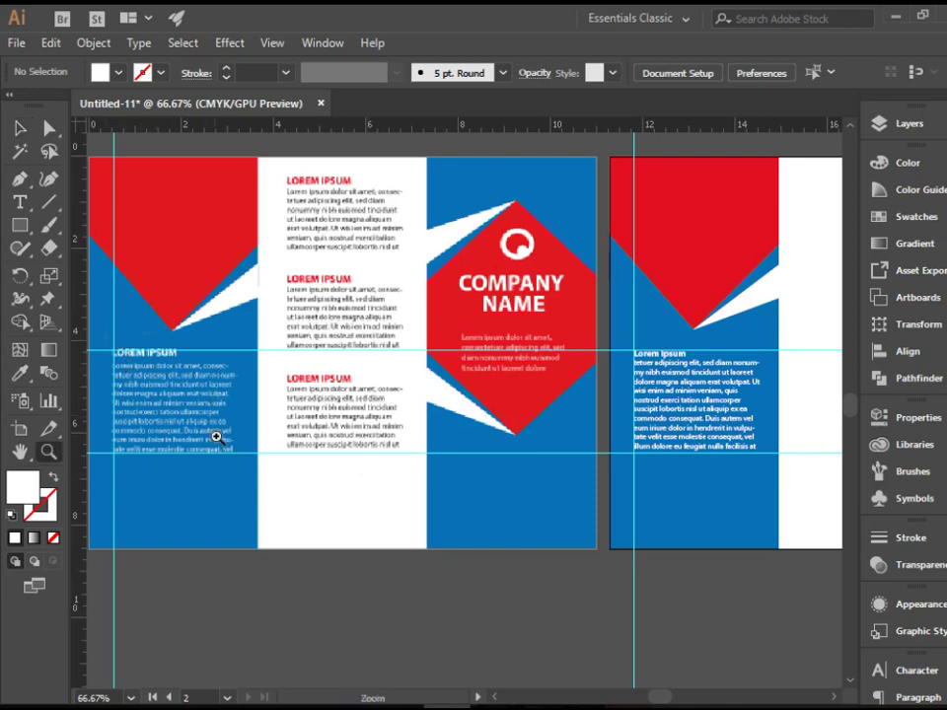
{"action": "left_click_drag", "start_coordinate": [216, 437], "coordinate": [233, 485]}
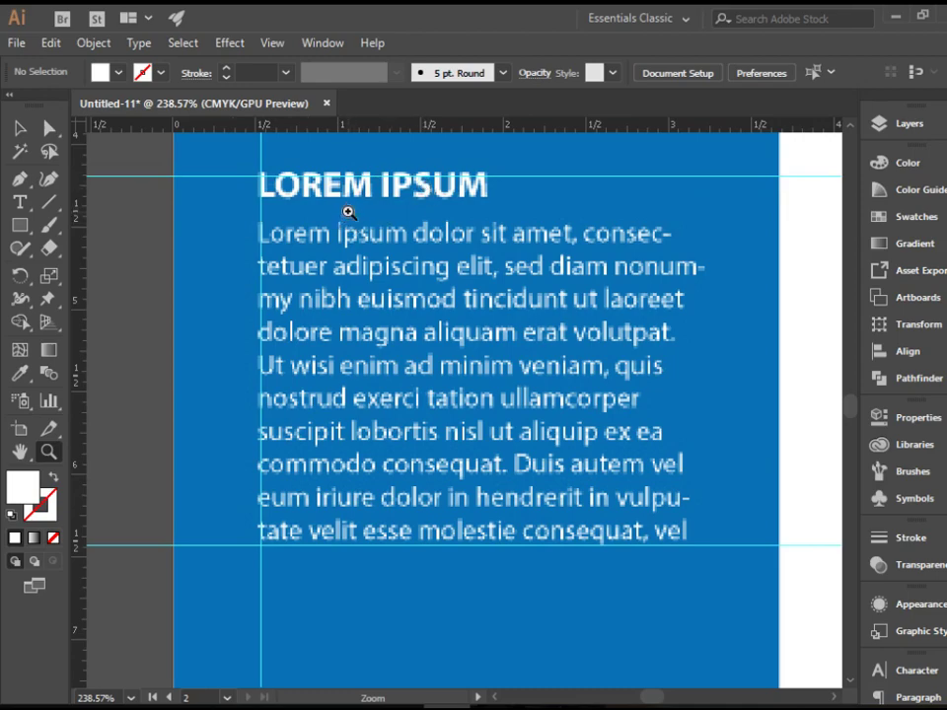
{"action": "key", "text": "ctrl+minus"}
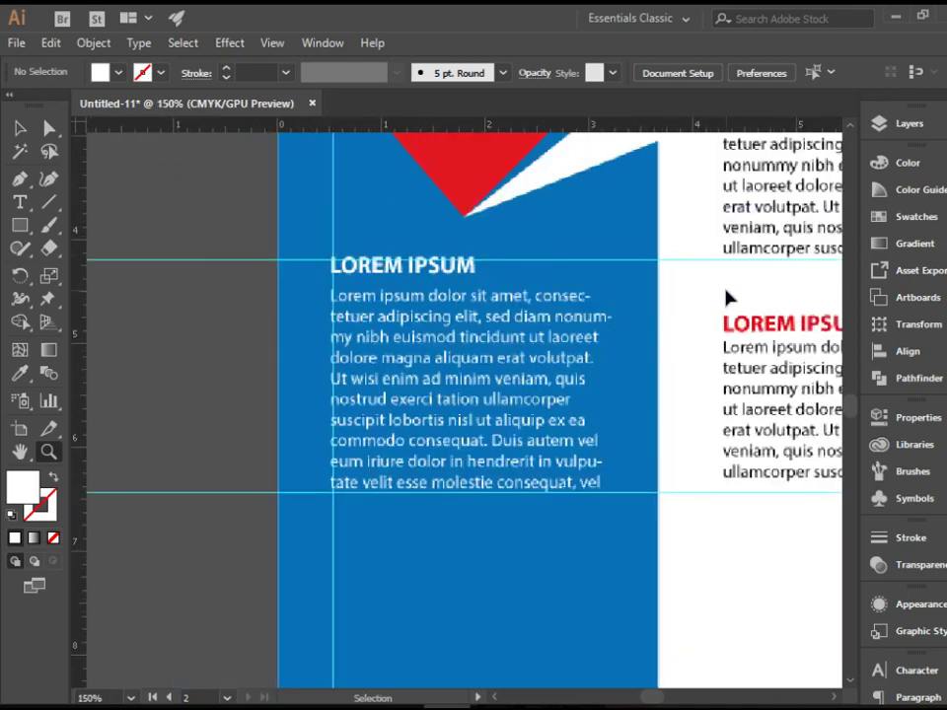
{"action": "key", "text": "ctrl+minus"}
{"action": "left_click_drag", "start_coordinate": [778, 503], "coordinate": [49, 543]}
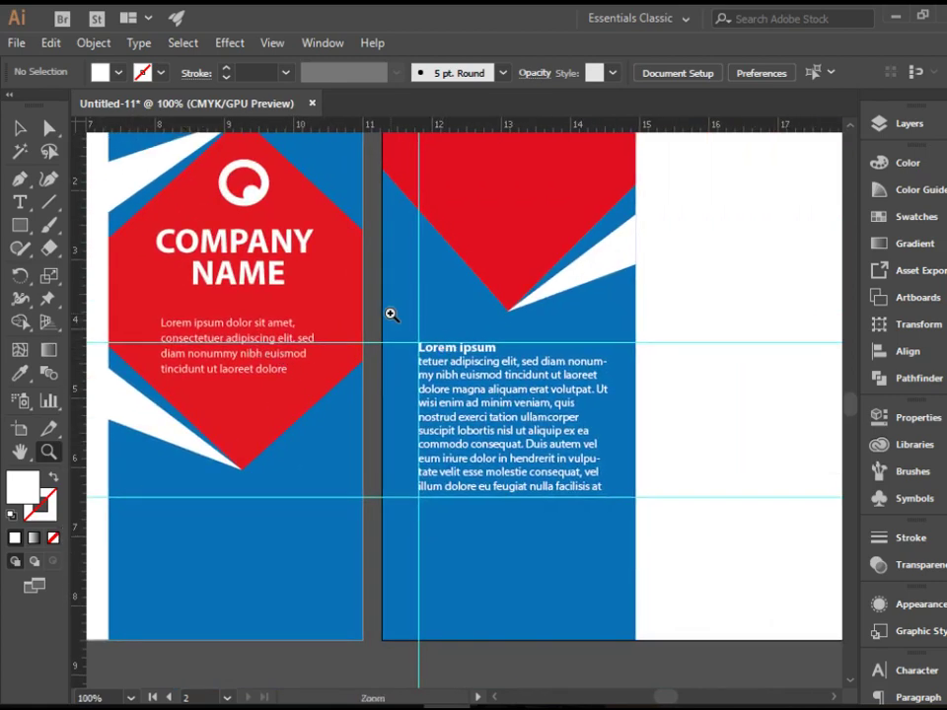
{"action": "left_click_drag", "start_coordinate": [408, 342], "coordinate": [672, 518]}
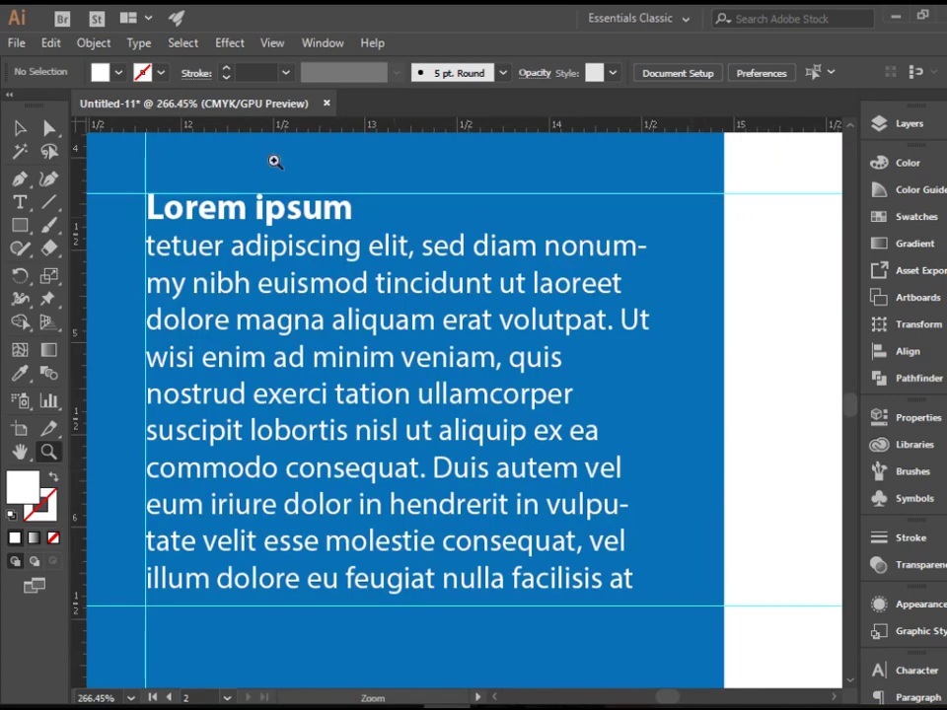
{"action": "left_click", "coordinate": [18, 202]}
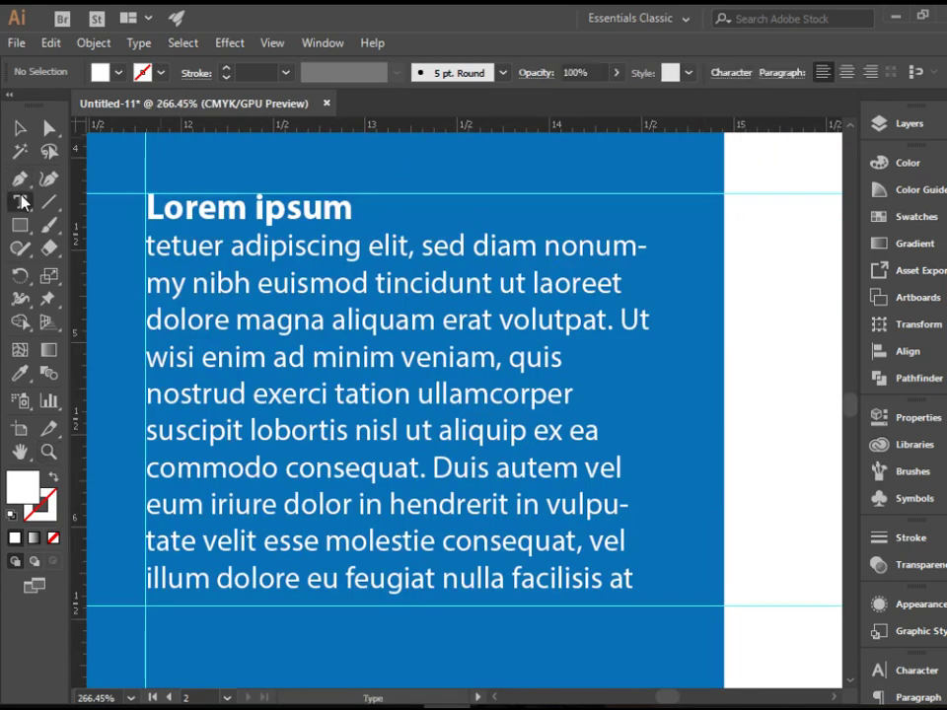
Set the Lorem ipsum heading line to All Caps.
{"action": "triple_click", "coordinate": [351, 212]}
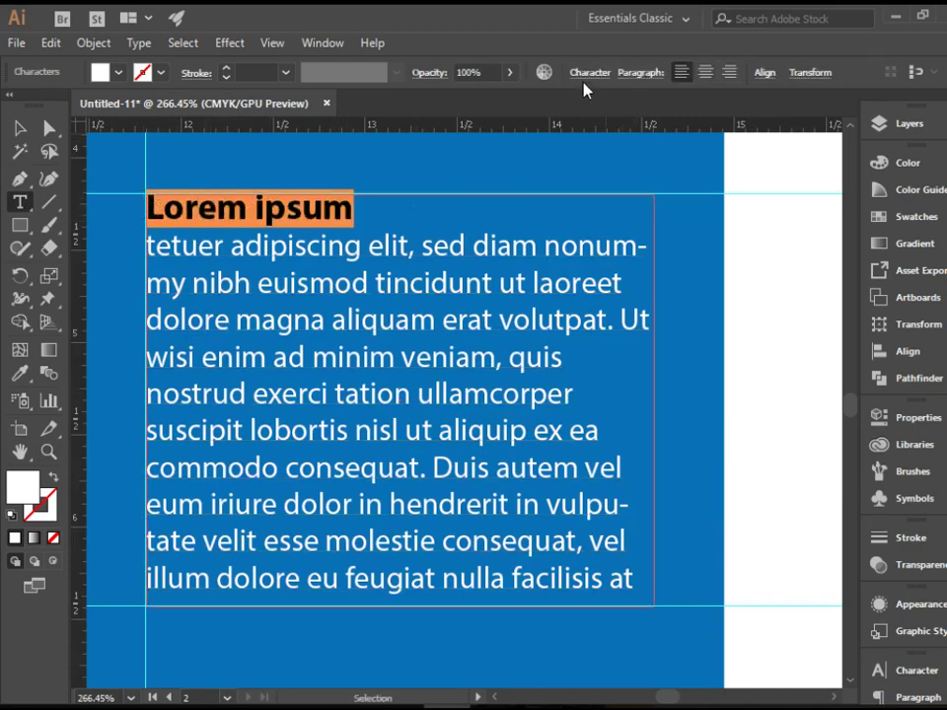
{"action": "left_click", "coordinate": [589, 73]}
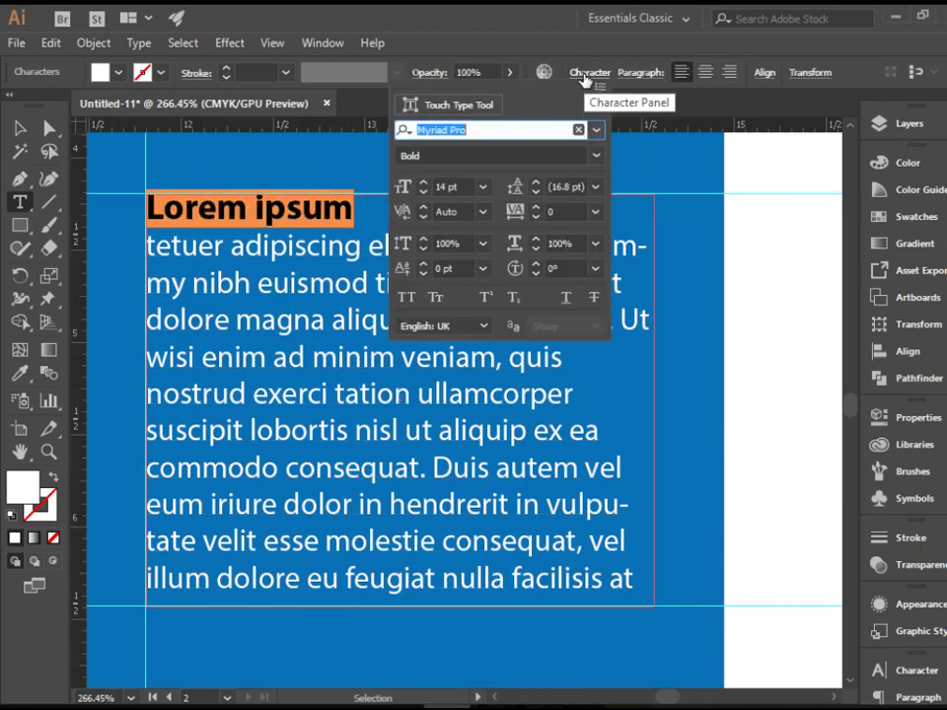
{"action": "left_click", "coordinate": [409, 302]}
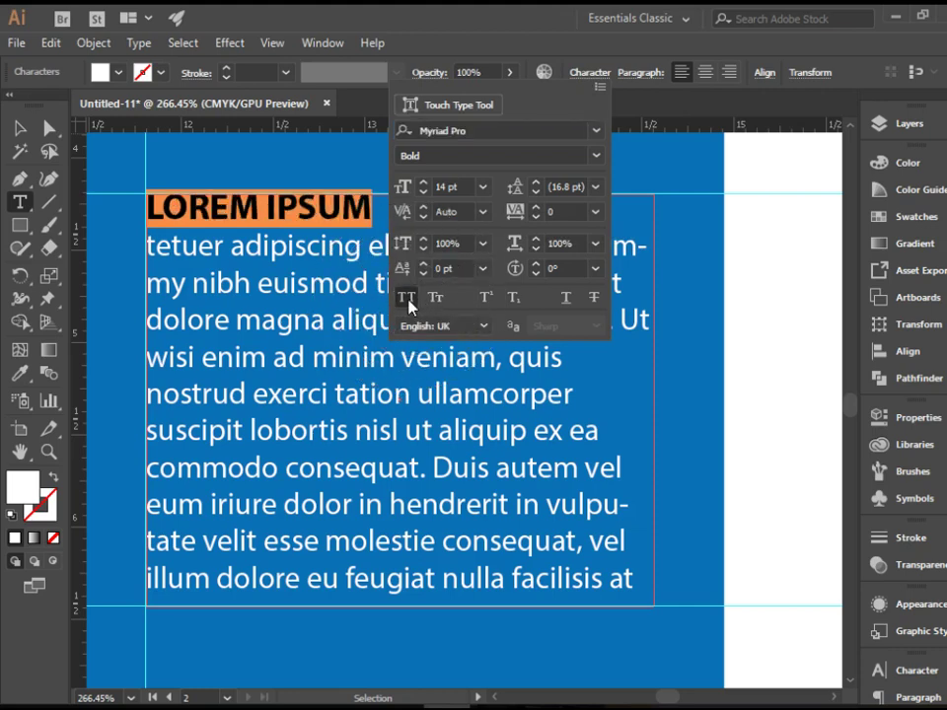
Set Space After Paragraph to 2 pt, then deselect and zoom out.
{"action": "left_click", "coordinate": [633, 75]}
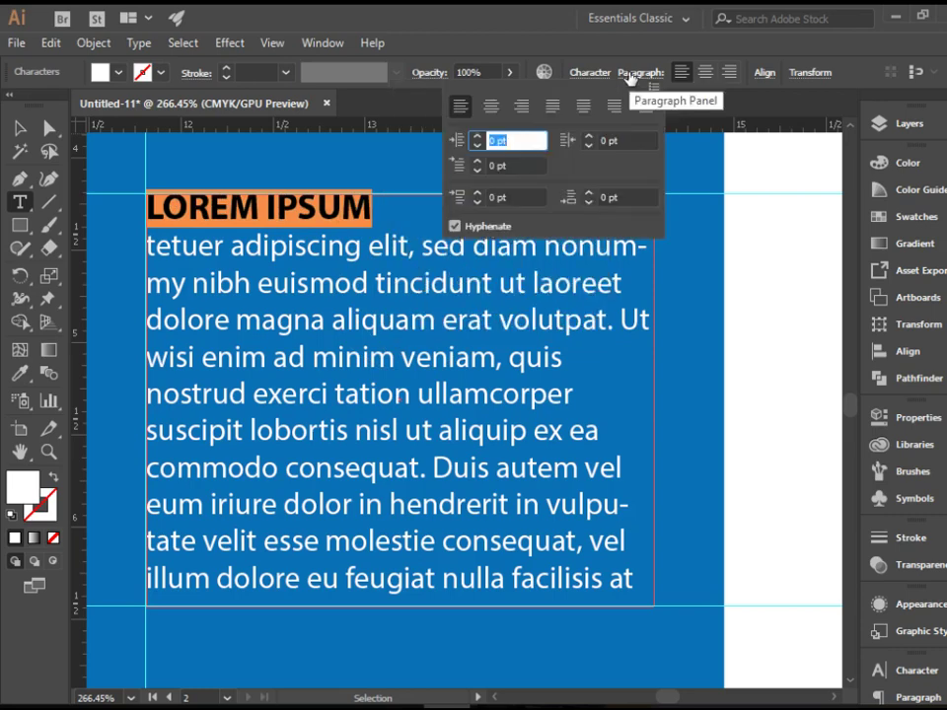
{"action": "left_click", "coordinate": [589, 193]}
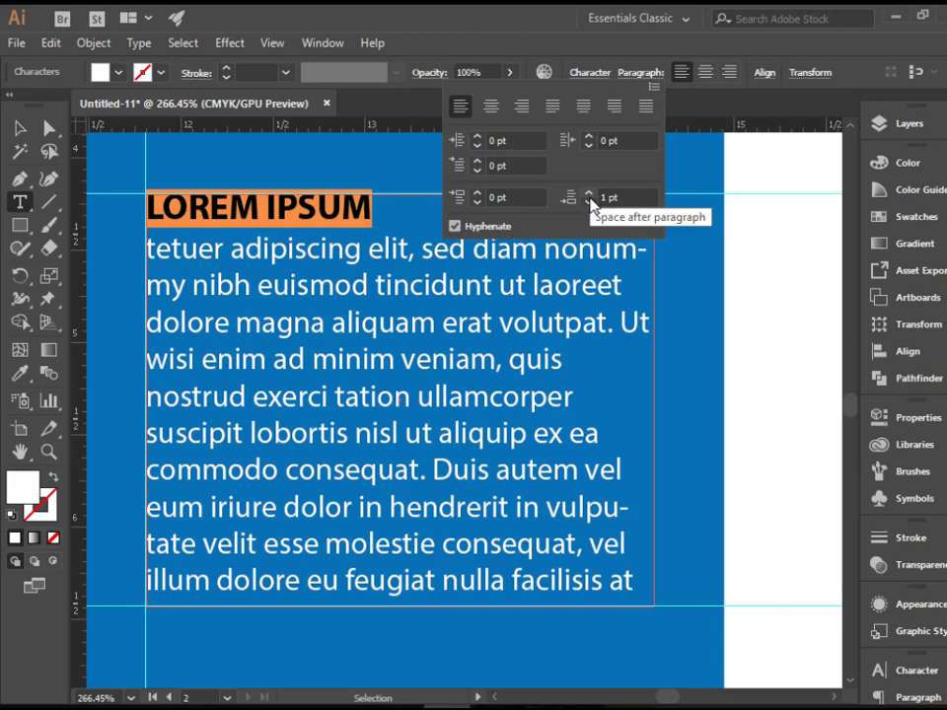
{"action": "left_click", "coordinate": [589, 194]}
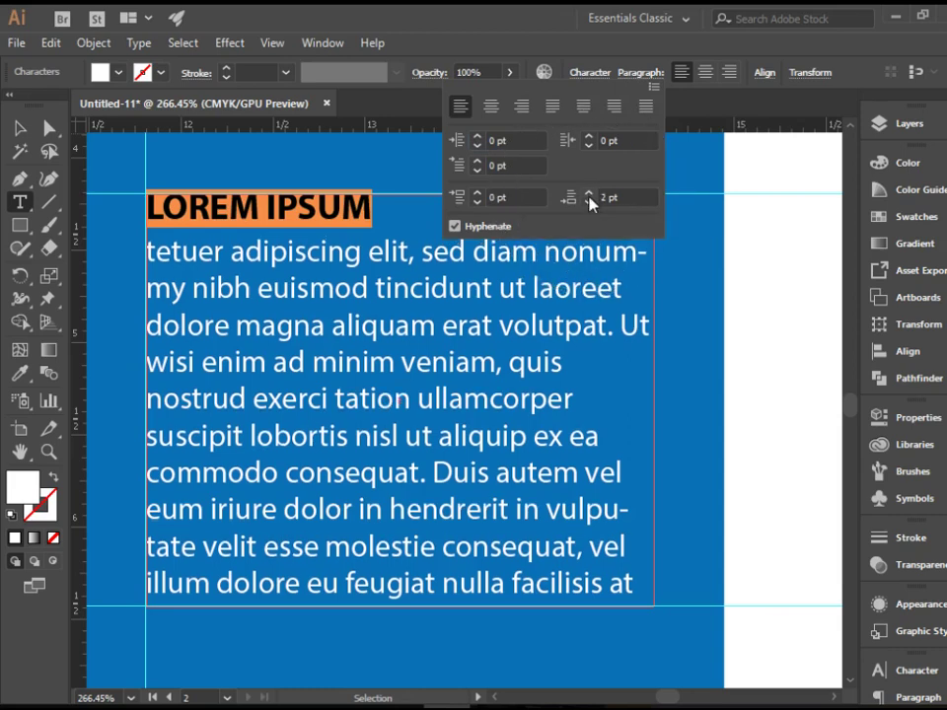
{"action": "left_click", "coordinate": [22, 129]}
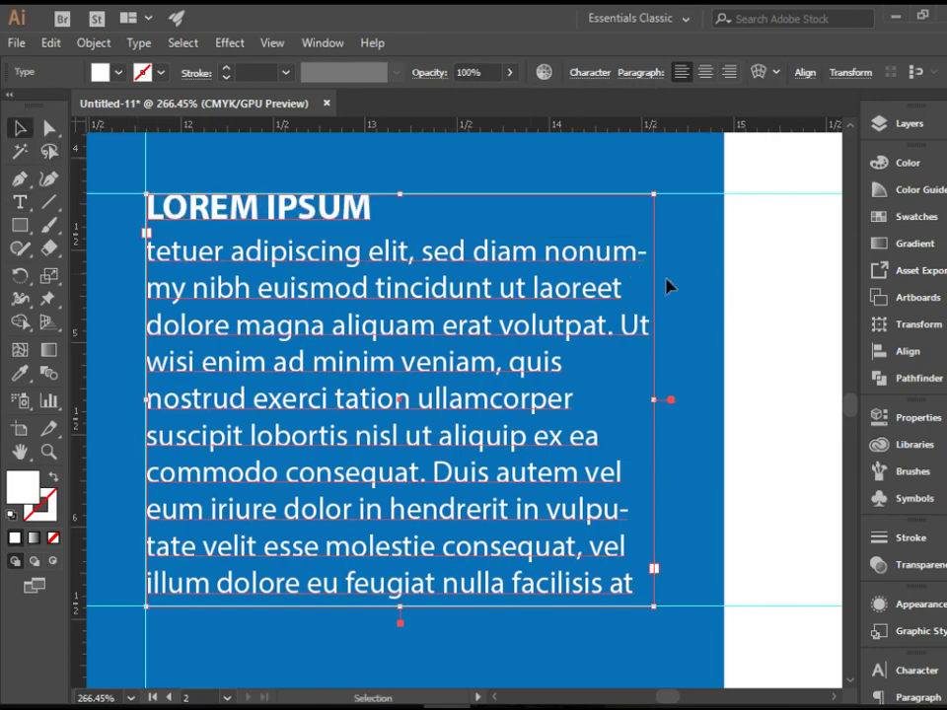
{"action": "left_click", "coordinate": [781, 307]}
{"action": "key", "text": "ctrl+minus"}
{"action": "key", "text": "ctrl+minus"}
{"action": "key", "text": "ctrl+minus"}
{"action": "key", "text": "ctrl+minus"}
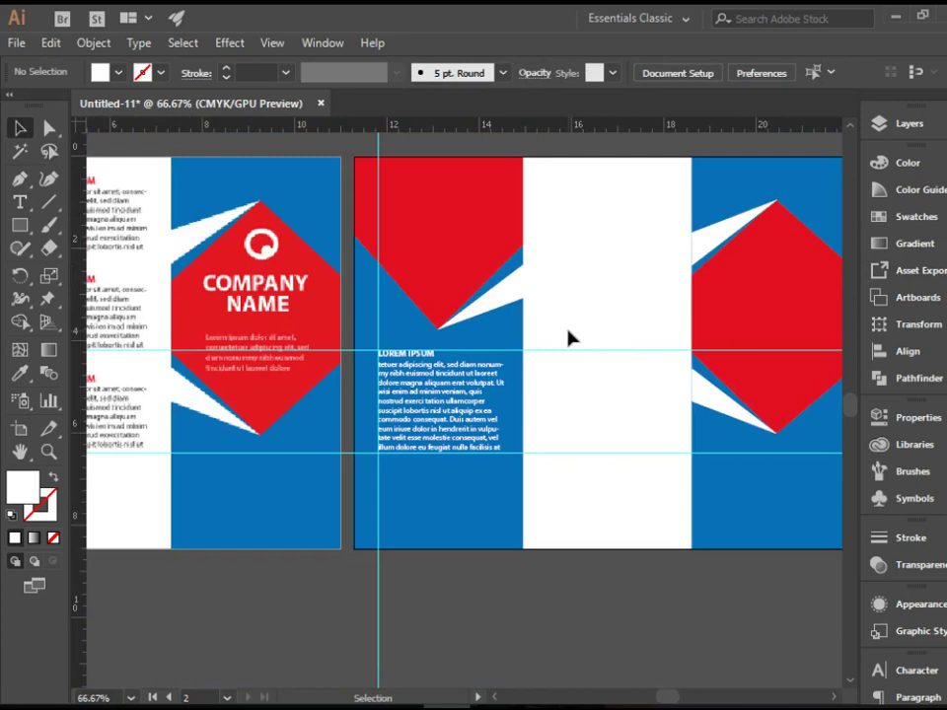
Add a vertical guide across the white middle panel and two horizontal guides near the artboard top.
{"action": "left_click_drag", "start_coordinate": [568, 338], "coordinate": [681, 326]}
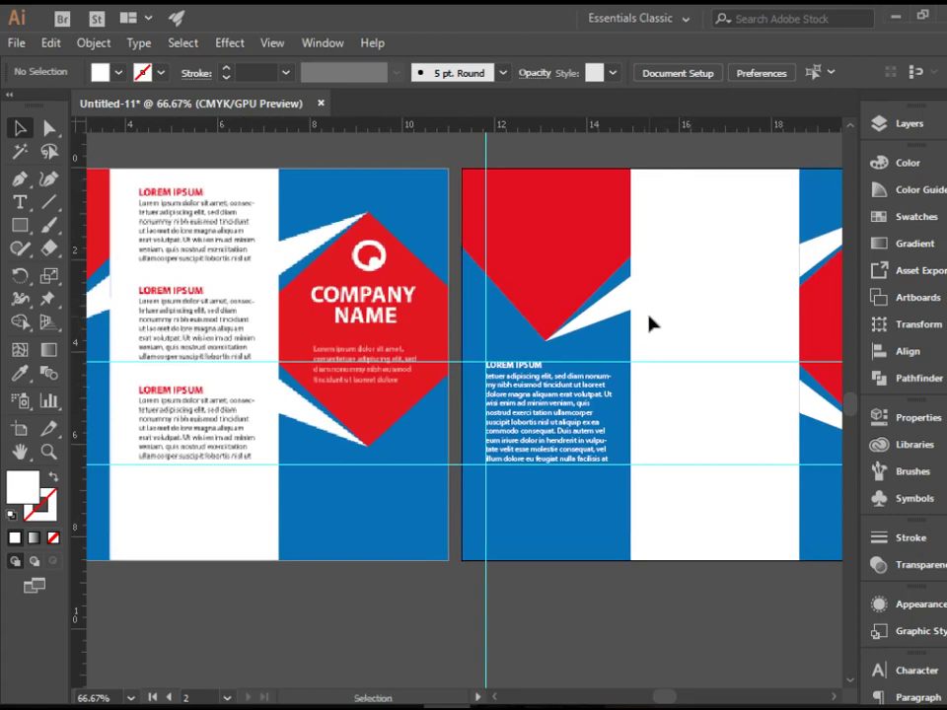
{"action": "left_click_drag", "start_coordinate": [712, 324], "coordinate": [658, 318]}
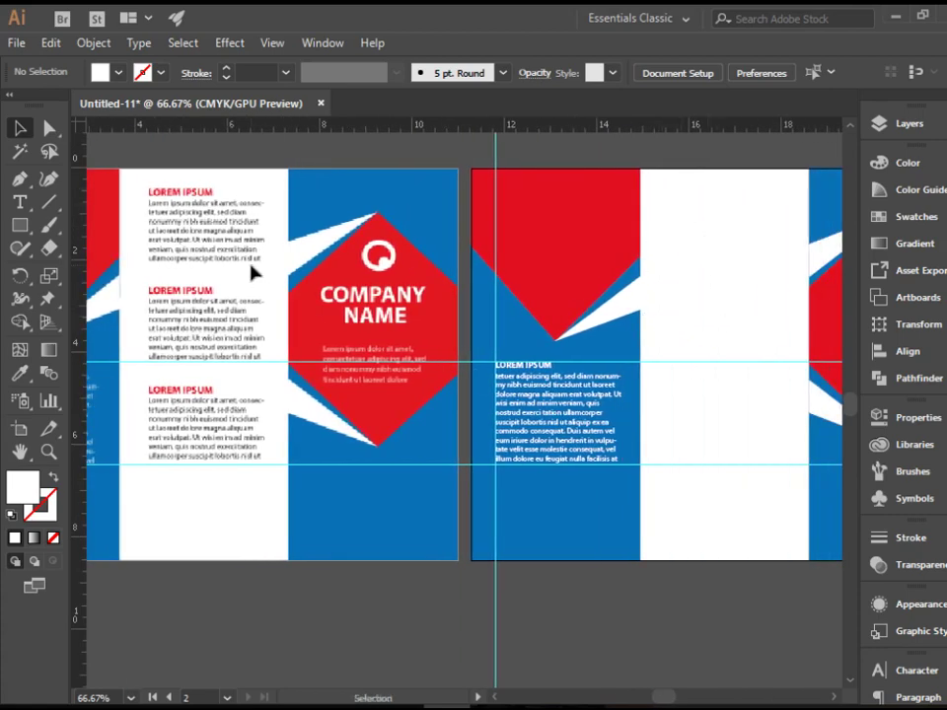
{"action": "left_click", "coordinate": [172, 434]}
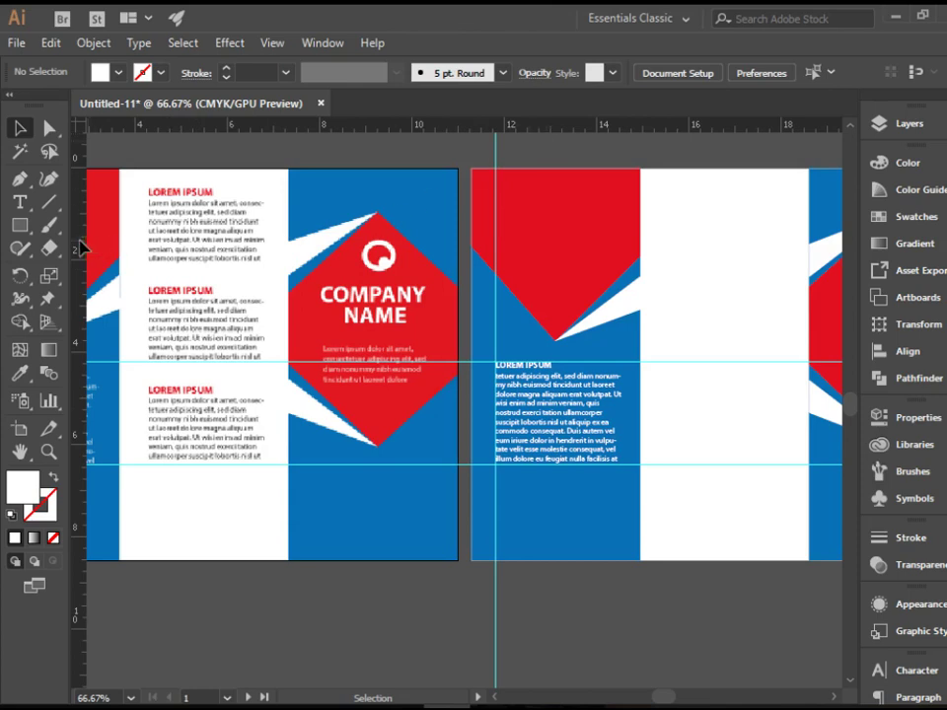
{"action": "left_click_drag", "start_coordinate": [78, 248], "coordinate": [667, 253]}
{"action": "left_click_drag", "start_coordinate": [715, 126], "coordinate": [715, 189]}
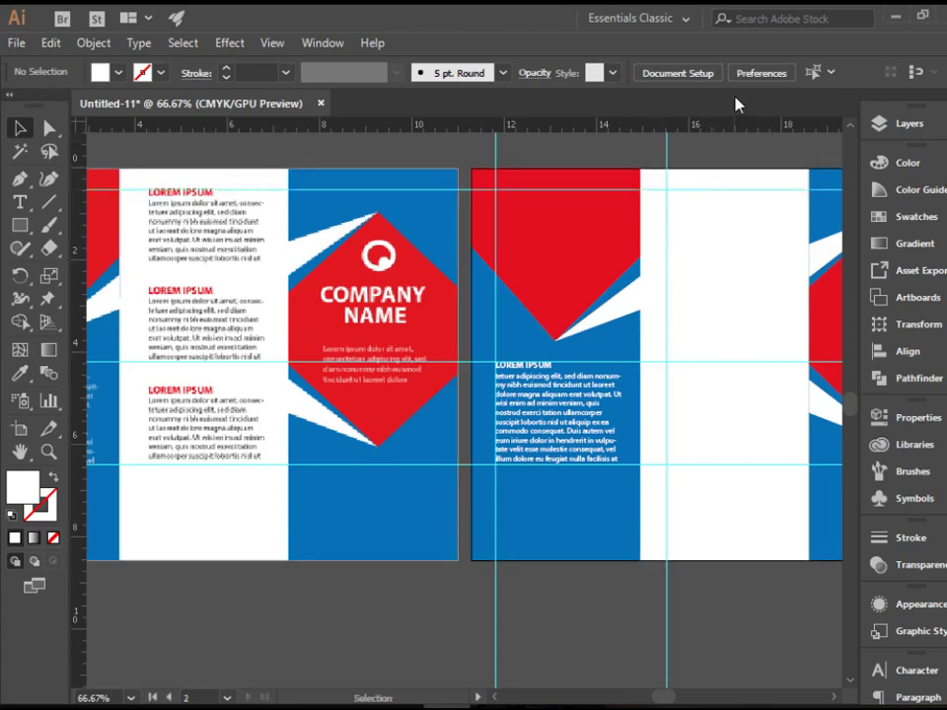
{"action": "left_click_drag", "start_coordinate": [740, 128], "coordinate": [748, 263]}
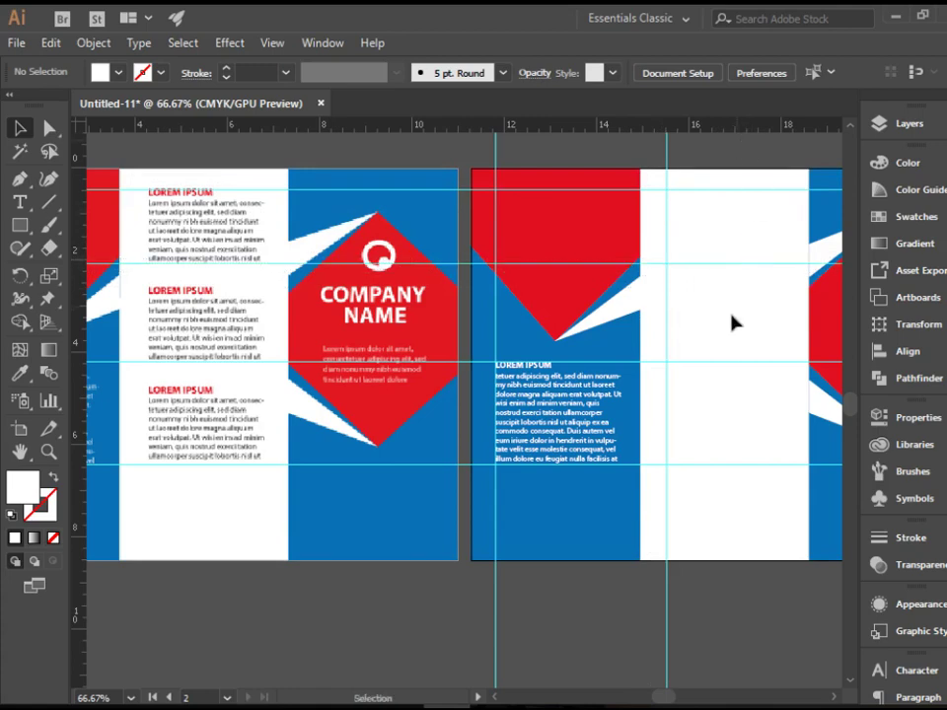
Draw a placeholder text area between the guides and reset its character settings to Myriad Pro Regular 12 pt.
{"action": "key", "text": "t"}
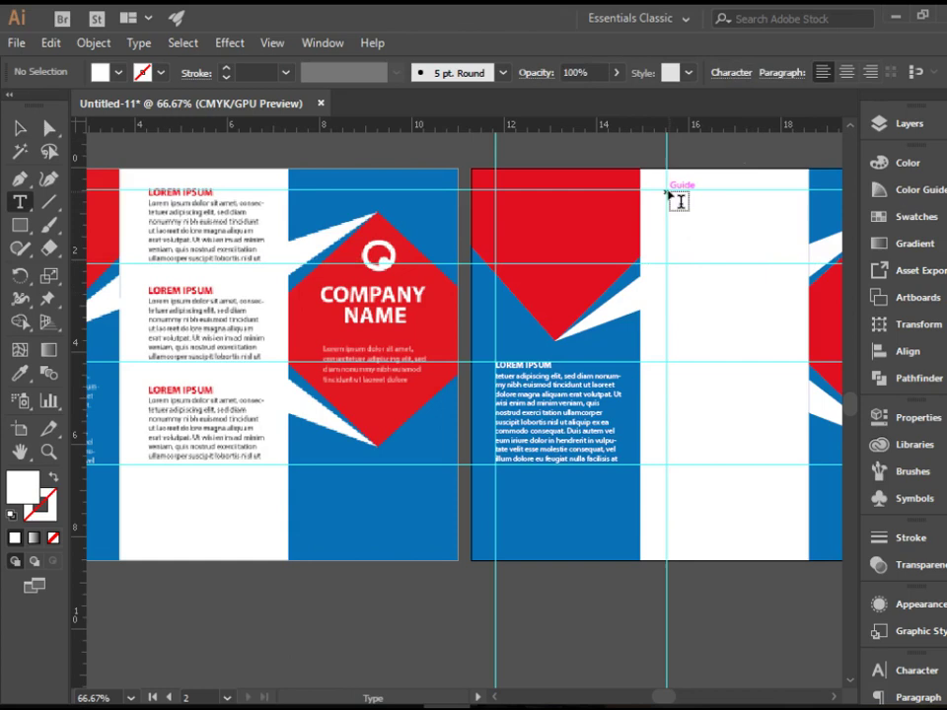
{"action": "left_click_drag", "start_coordinate": [669, 192], "coordinate": [787, 268]}
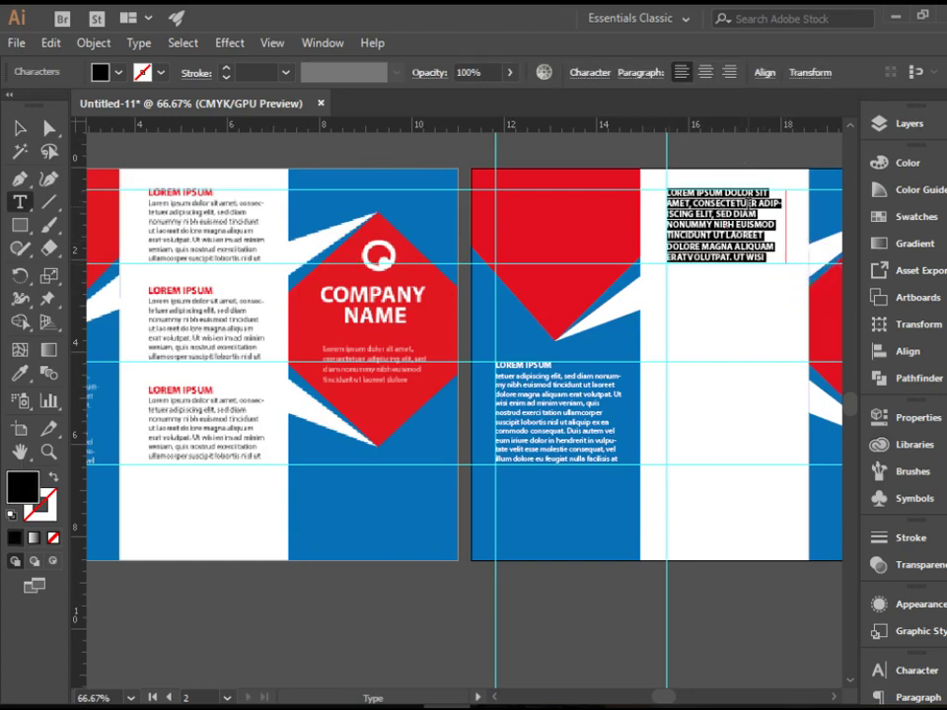
{"action": "left_click", "coordinate": [589, 73]}
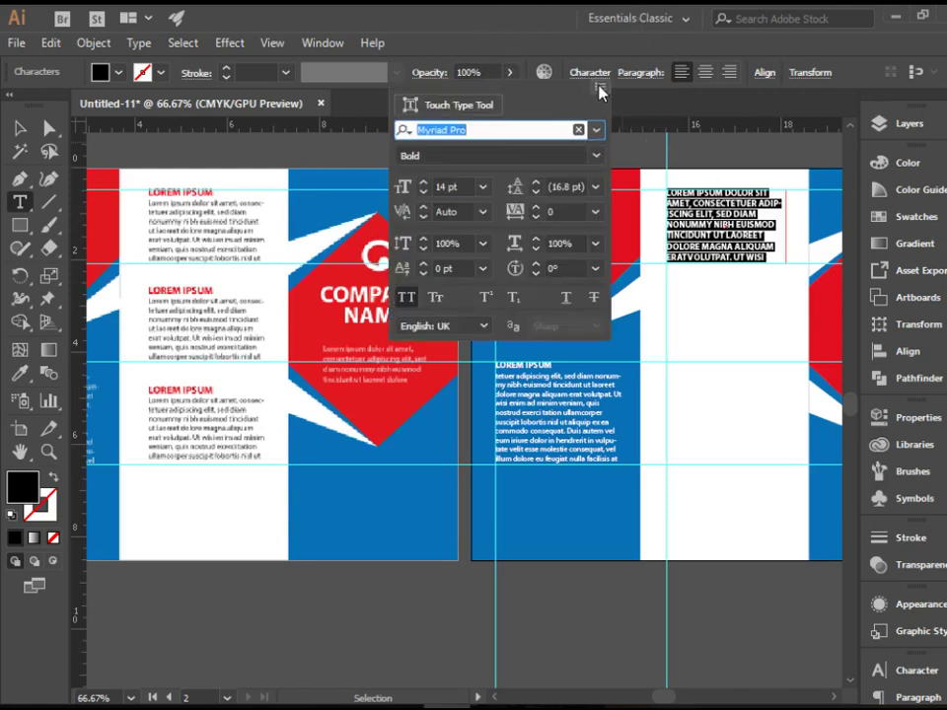
{"action": "left_click", "coordinate": [600, 90]}
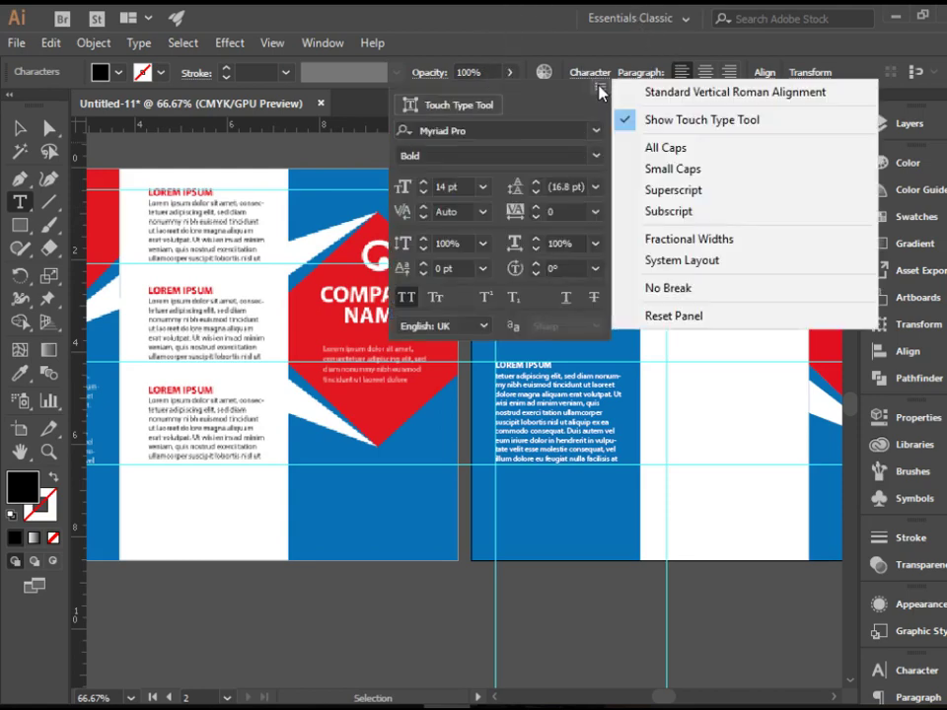
{"action": "left_click", "coordinate": [709, 317]}
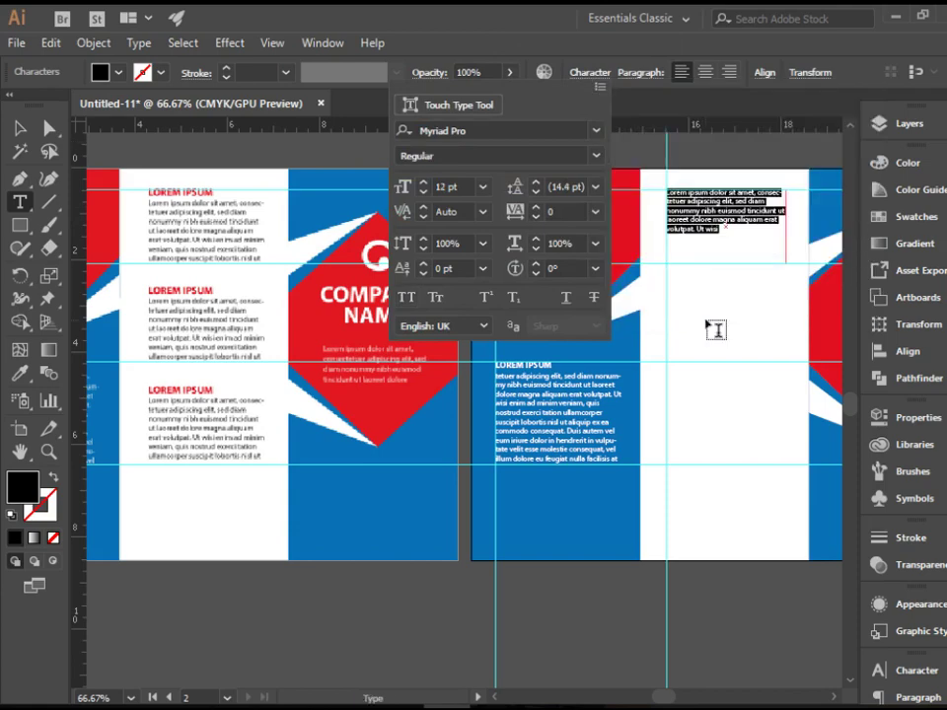
Paste text after 'Ut wisi' and delete the stray characters and blank space before xmlns.
{"action": "key", "text": "Escape"}
{"action": "left_click", "coordinate": [733, 233]}
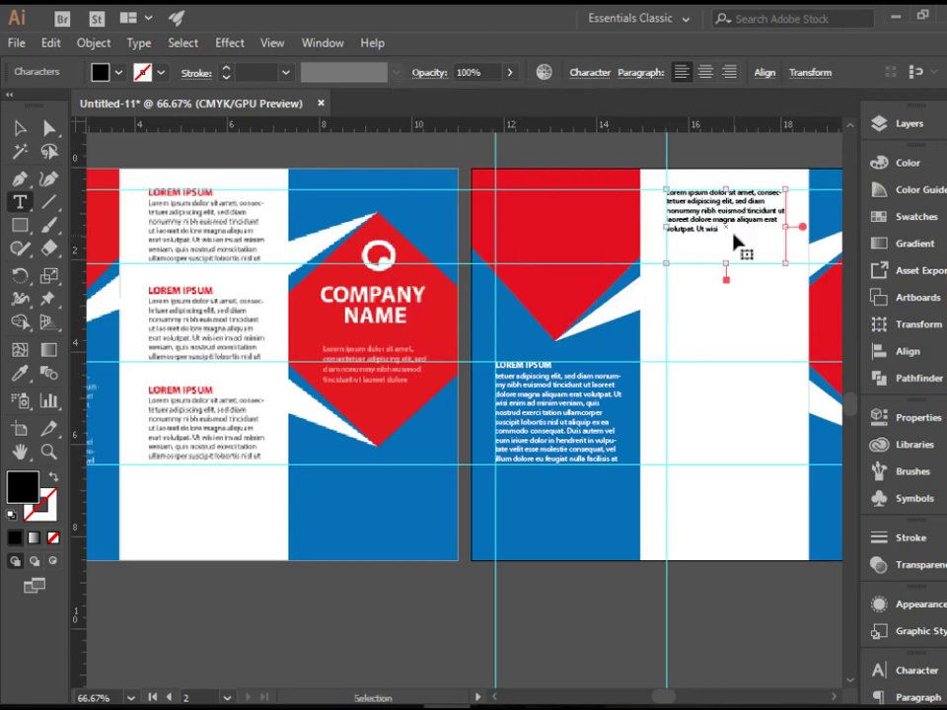
{"action": "key", "text": "ctrl+v"}
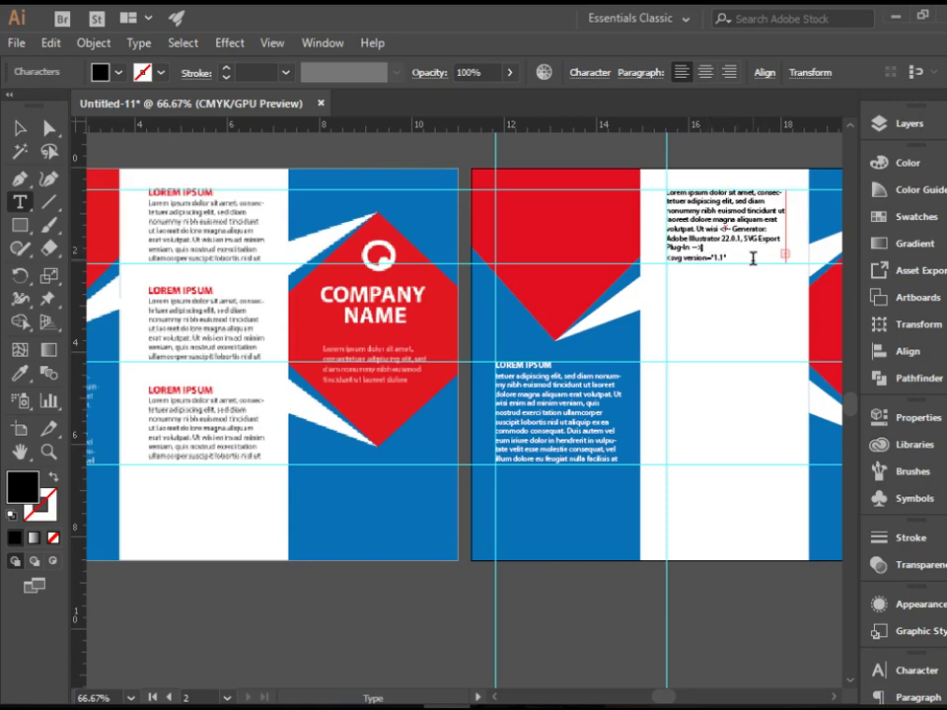
{"action": "key", "text": "Delete"}
{"action": "key", "text": "Delete"}
{"action": "key", "text": "Delete"}
{"action": "key", "text": "Delete"}
{"action": "key", "text": "Delete"}
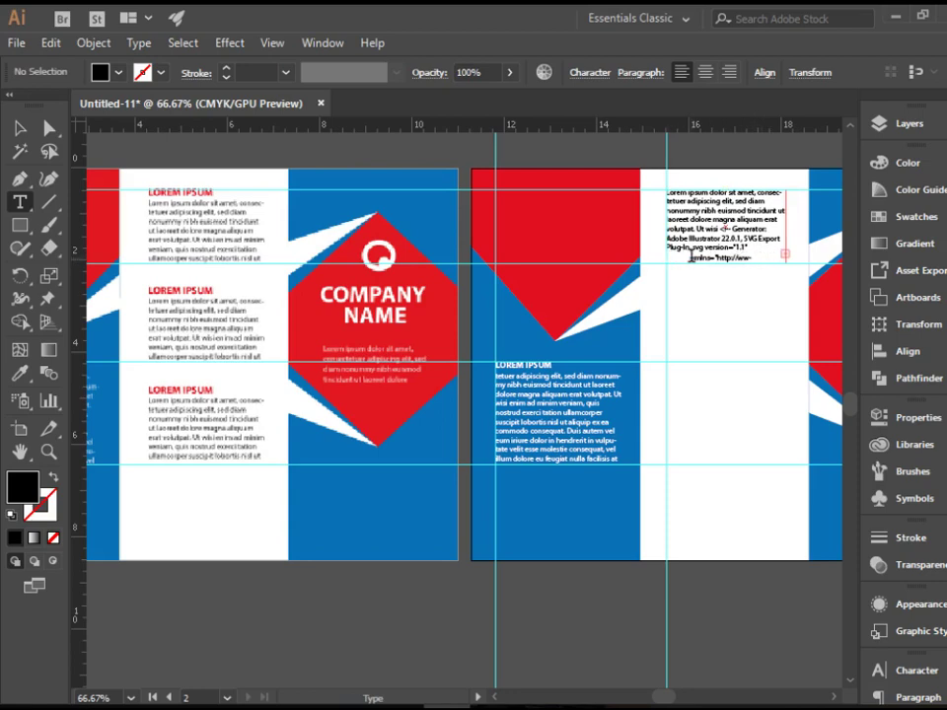
{"action": "left_click_drag", "start_coordinate": [690, 255], "coordinate": [667, 257]}
{"action": "key", "text": "Delete"}
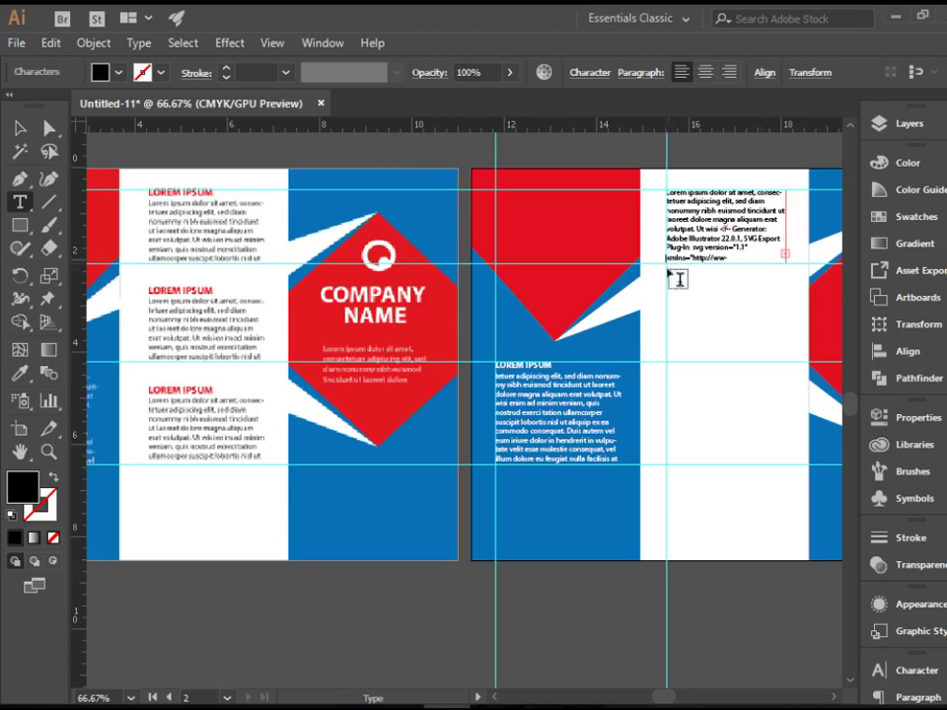
Break the line after 'Lorem ipsum' so it becomes its own heading, then zoom in to check it.
{"action": "left_click", "coordinate": [708, 194]}
{"action": "key", "text": "Return"}
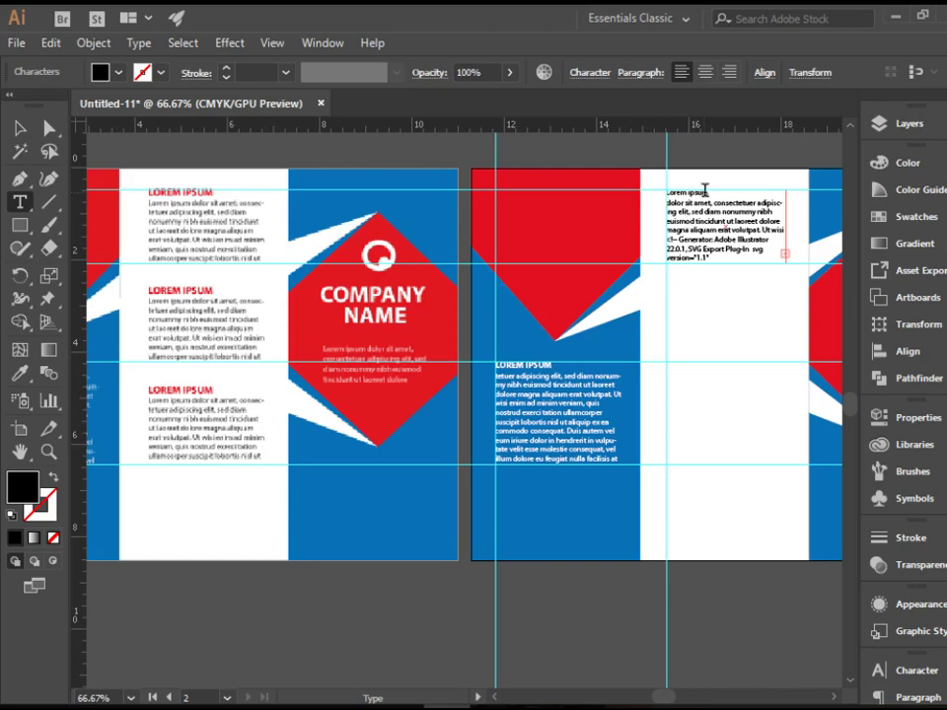
{"action": "key", "text": "Escape"}
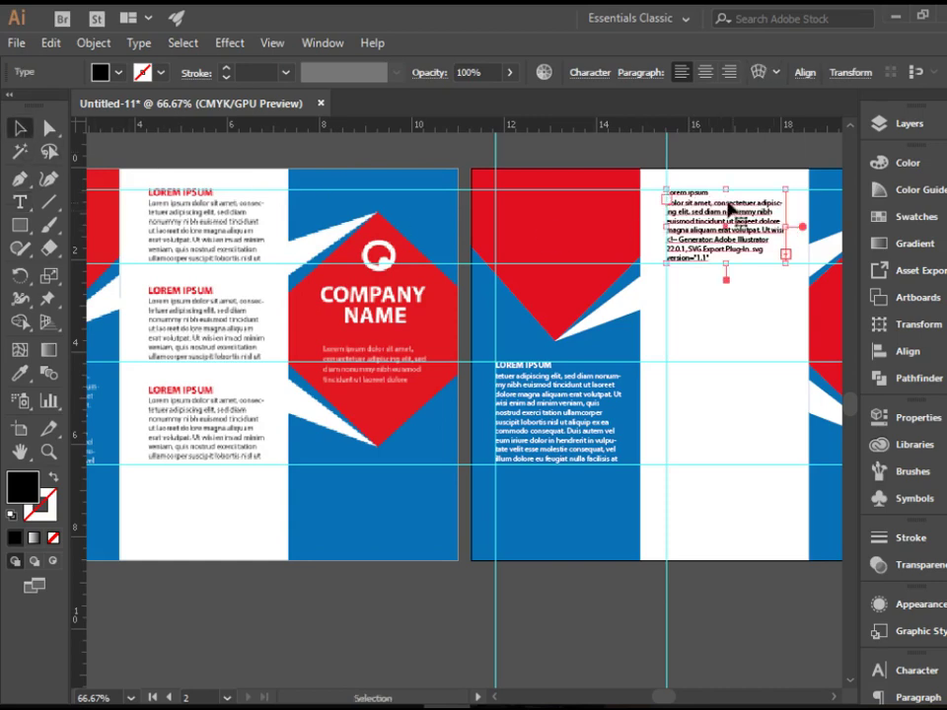
{"action": "key", "text": "z"}
{"action": "left_click_drag", "start_coordinate": [662, 181], "coordinate": [814, 296]}
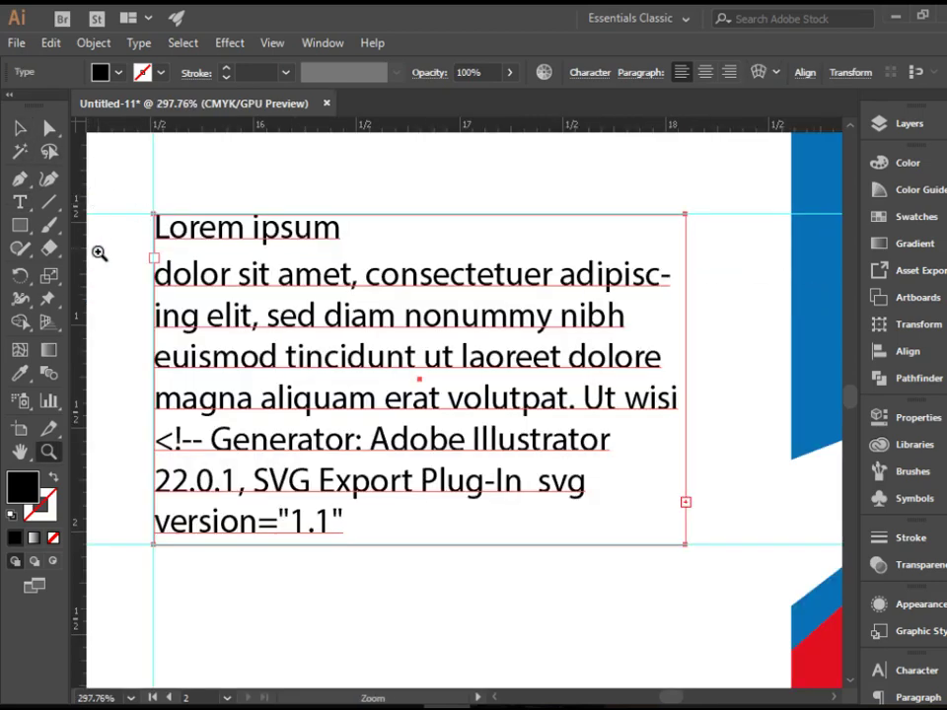
{"action": "left_click", "coordinate": [20, 202]}
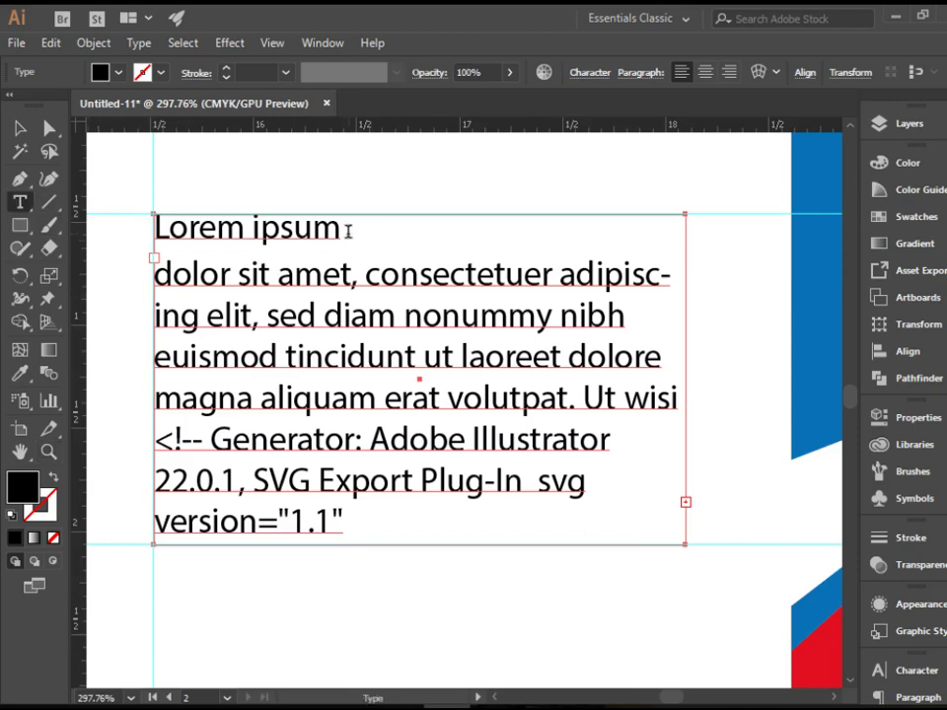
{"action": "left_click_drag", "start_coordinate": [346, 228], "coordinate": [155, 228]}
{"action": "left_click_drag", "start_coordinate": [345, 520], "coordinate": [172, 355]}
{"action": "left_click", "coordinate": [315, 331]}
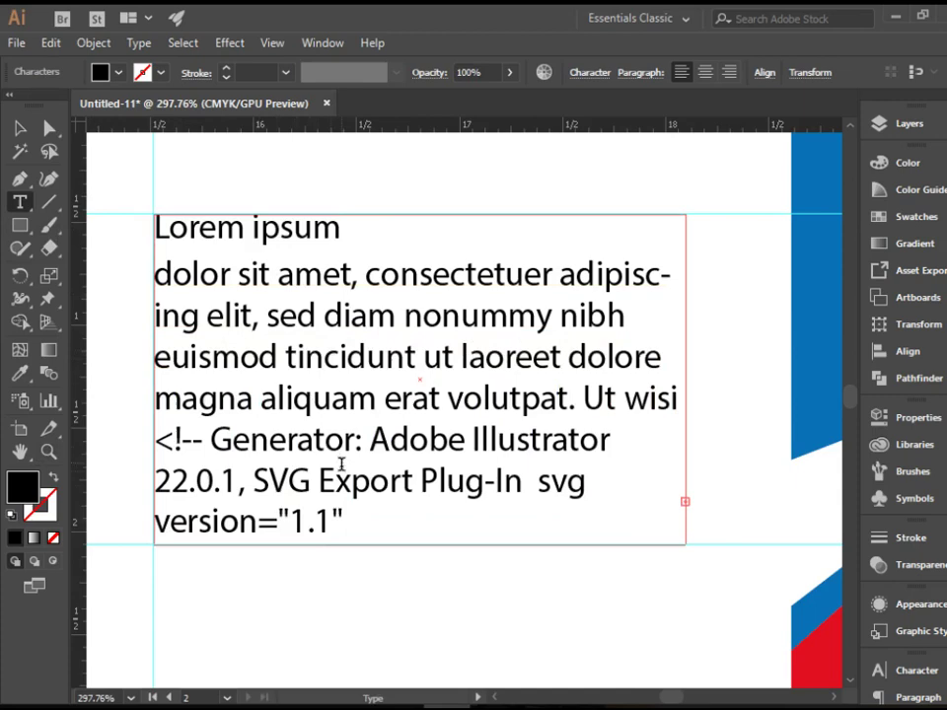
{"action": "left_click_drag", "start_coordinate": [344, 527], "coordinate": [161, 475]}
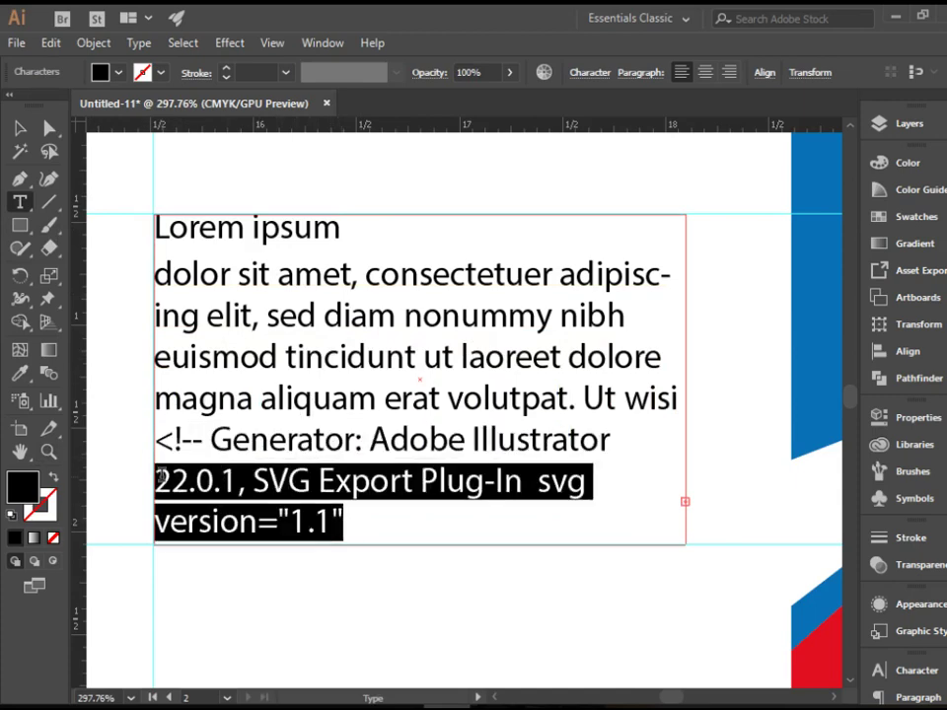
{"action": "left_click", "coordinate": [331, 520]}
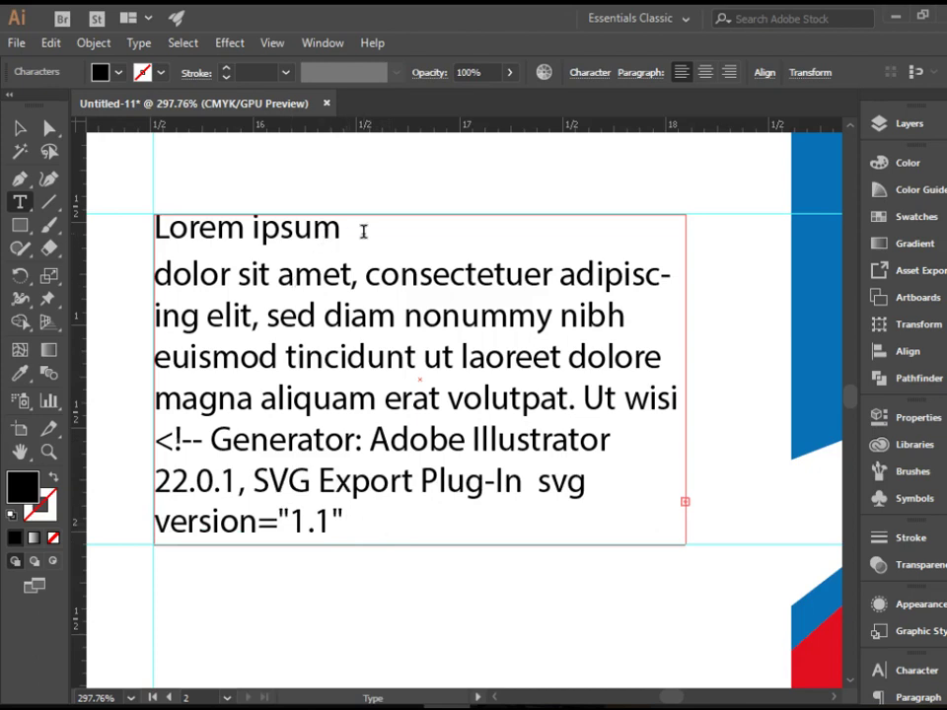
Turn the 'Lorem ipsum' heading into red, All Caps 'LOREM IPSUM' at 14 pt.
{"action": "left_click_drag", "start_coordinate": [363, 231], "coordinate": [139, 218]}
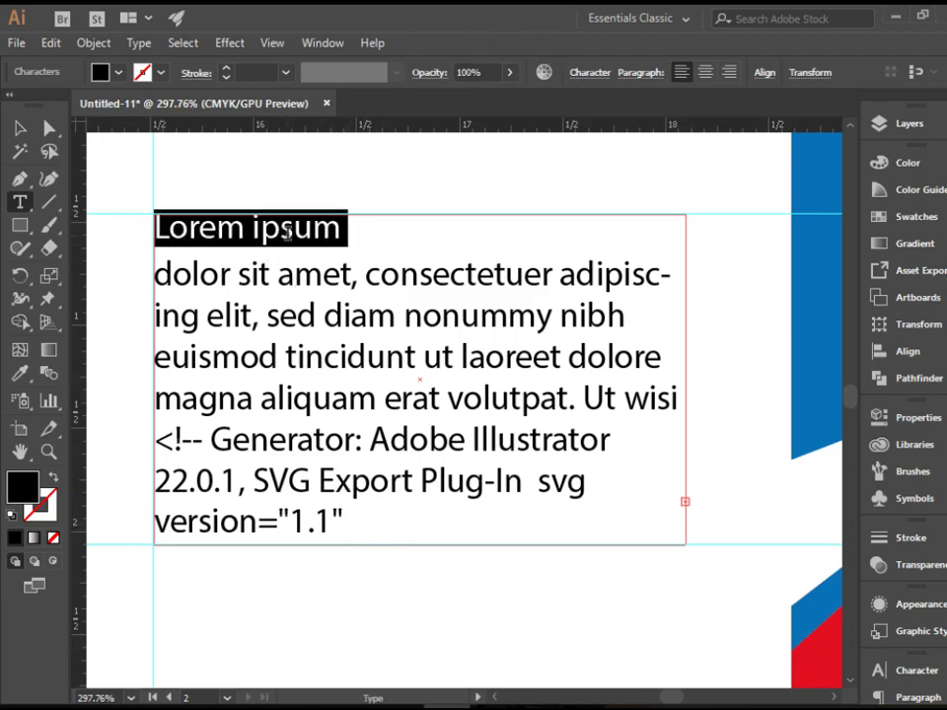
{"action": "left_click", "coordinate": [118, 72]}
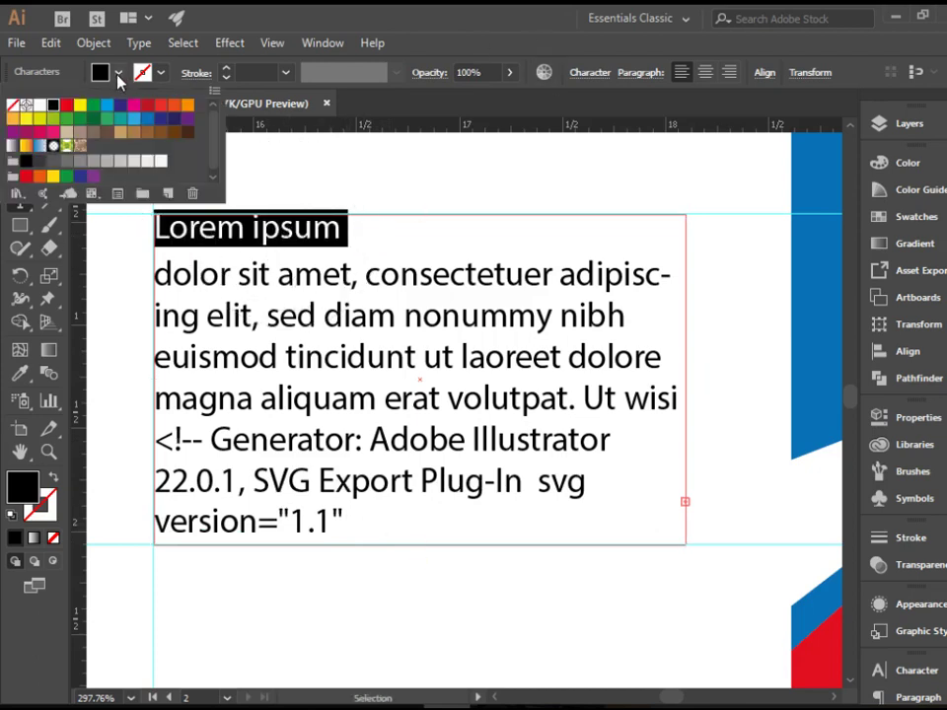
{"action": "left_click", "coordinate": [66, 105]}
{"action": "left_click", "coordinate": [587, 76]}
{"action": "left_click", "coordinate": [587, 76]}
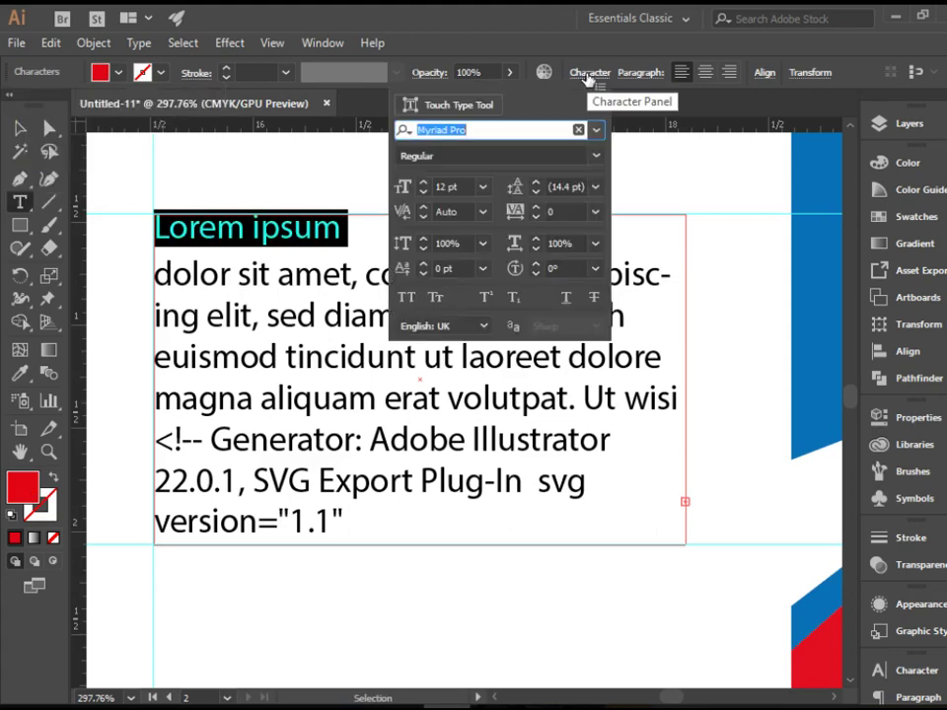
{"action": "left_click", "coordinate": [408, 298]}
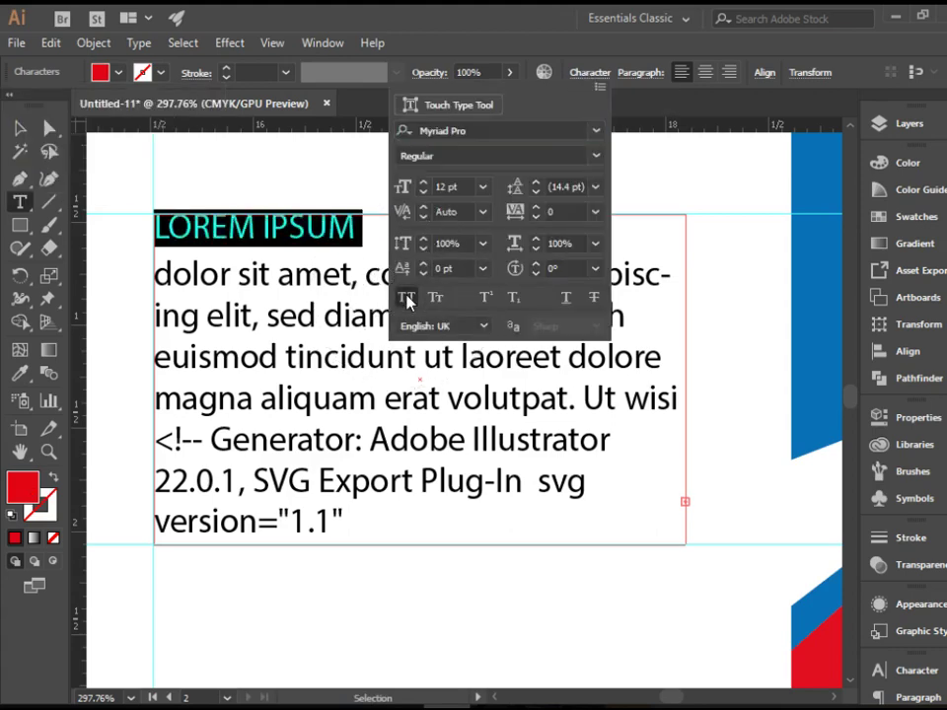
{"action": "left_click", "coordinate": [425, 183]}
{"action": "left_click", "coordinate": [425, 183]}
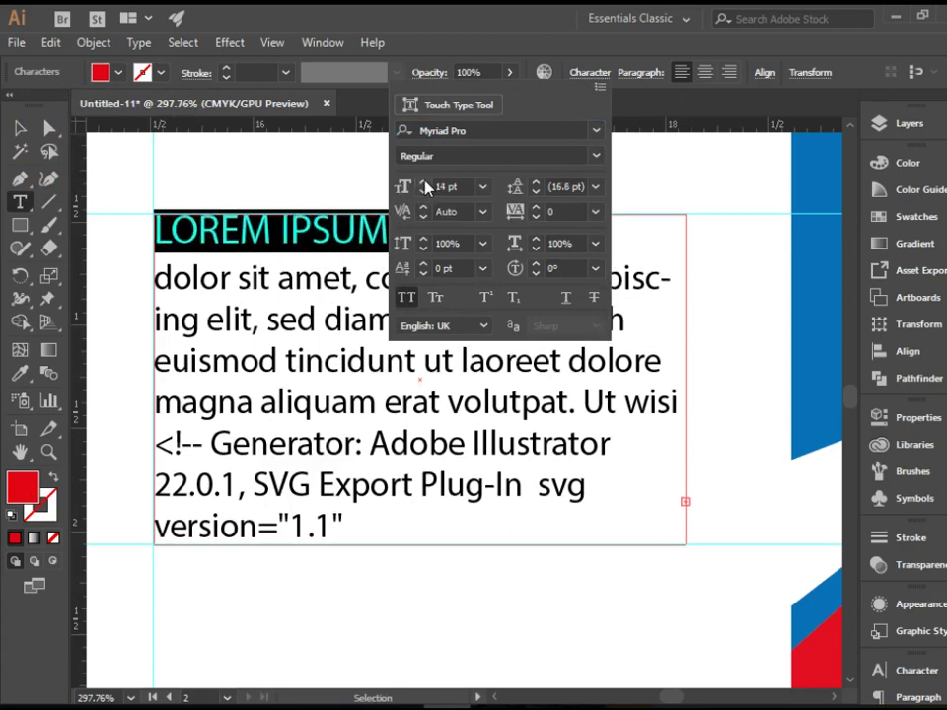
{"action": "key", "text": "Escape"}
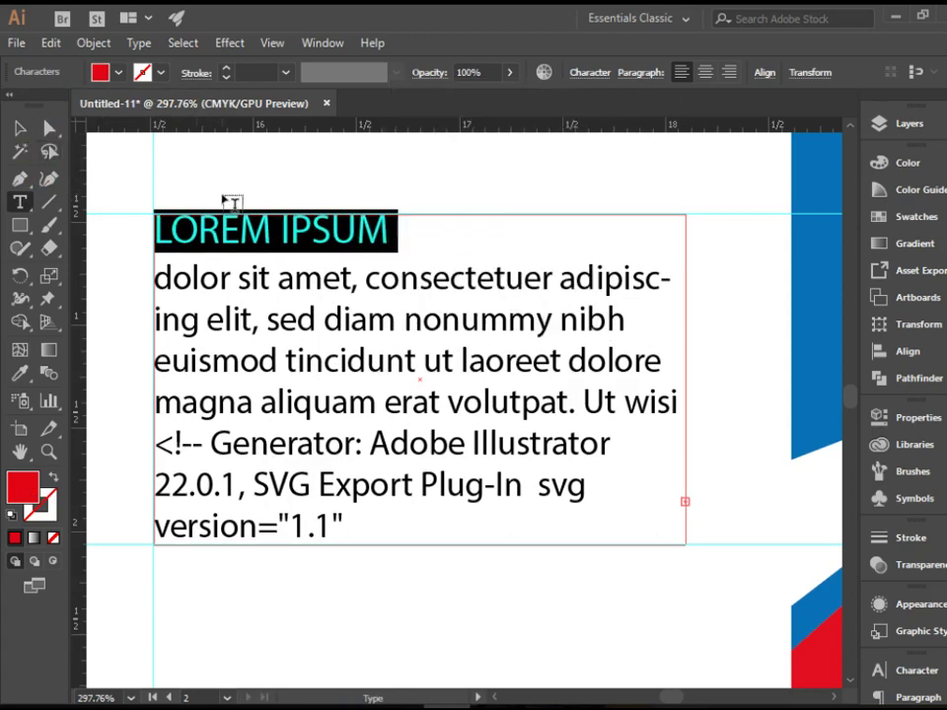
{"action": "left_click", "coordinate": [19, 129]}
{"action": "left_click", "coordinate": [355, 161]}
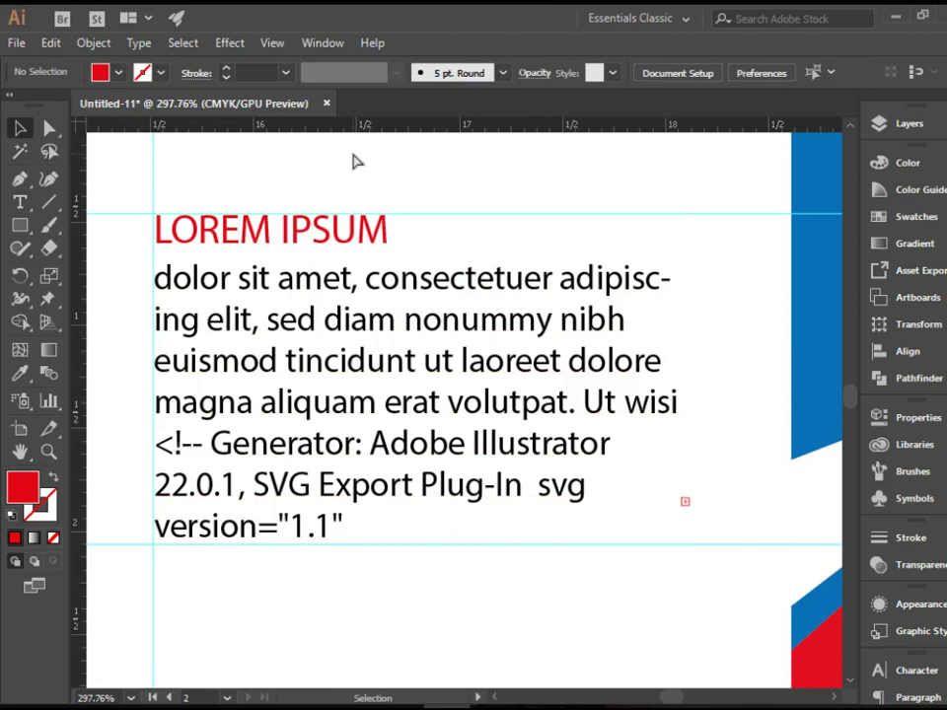
{"action": "key", "text": "ctrl+minus"}
{"action": "key", "text": "ctrl+minus"}
{"action": "key", "text": "ctrl+minus"}
Unlock the guides and delete the old horizontal guides on the second artboard.
{"action": "scroll", "coordinate": [514, 255], "scroll_direction": "down", "scroll_amount": 3}
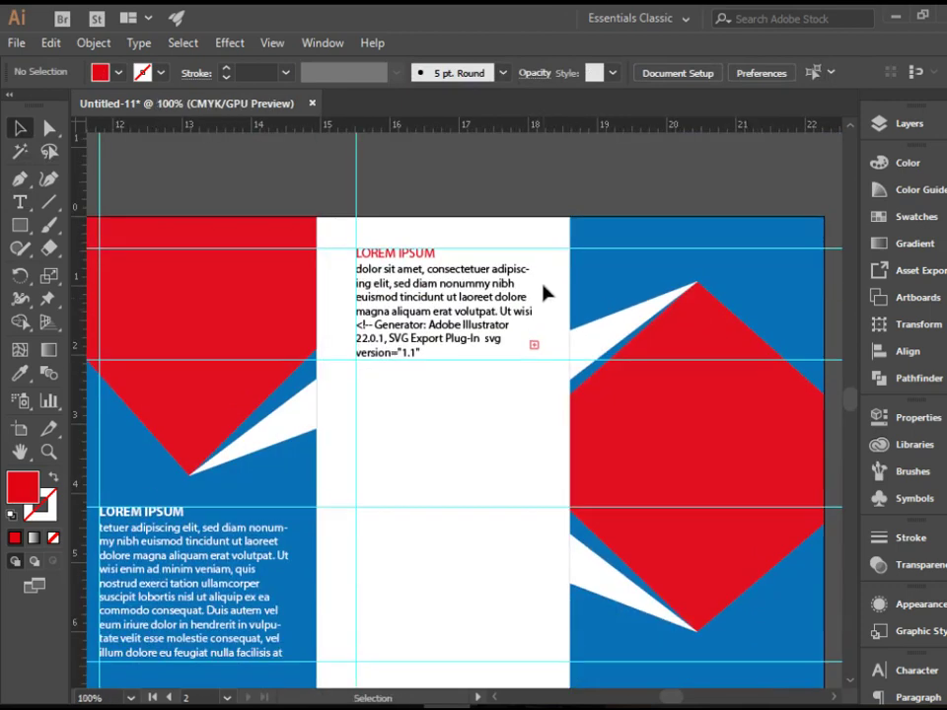
{"action": "left_click", "coordinate": [436, 279]}
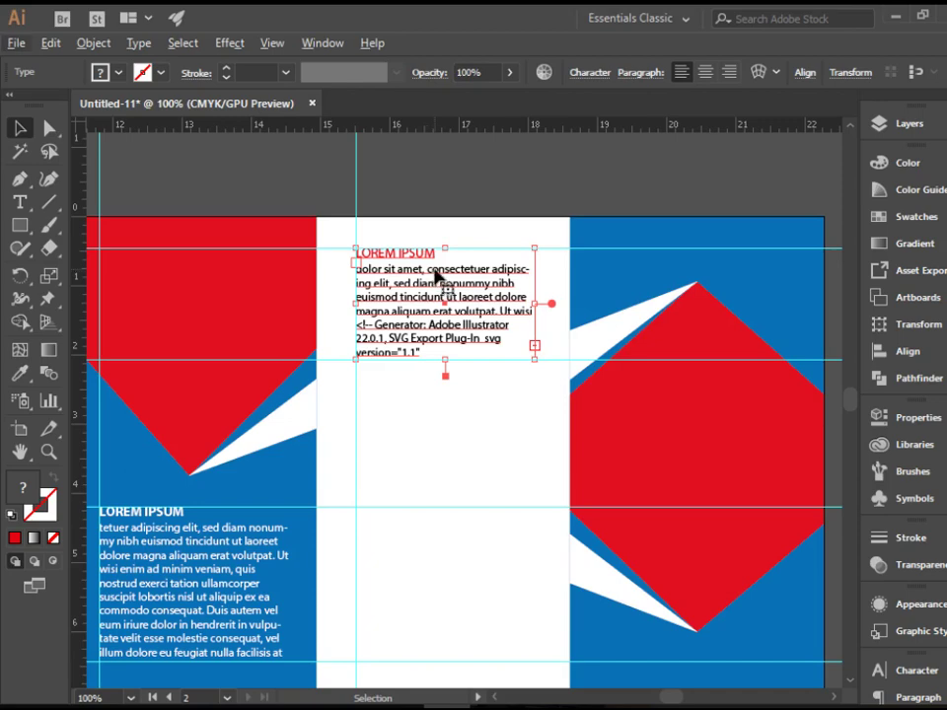
{"action": "key", "text": "ctrl+minus"}
{"action": "left_click_drag", "start_coordinate": [466, 429], "coordinate": [668, 333]}
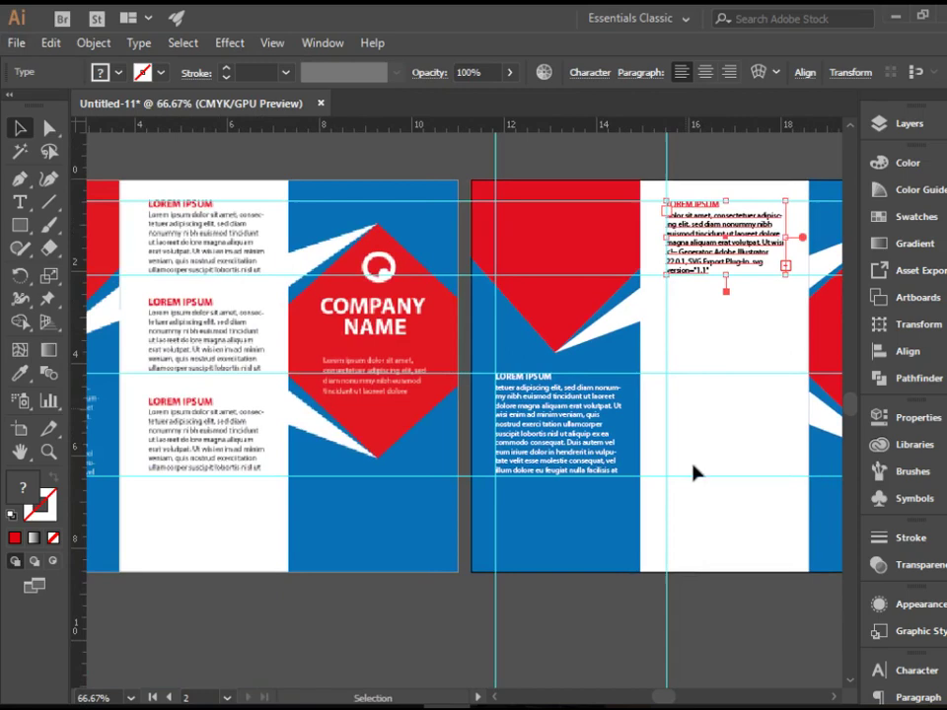
{"action": "left_click", "coordinate": [768, 625]}
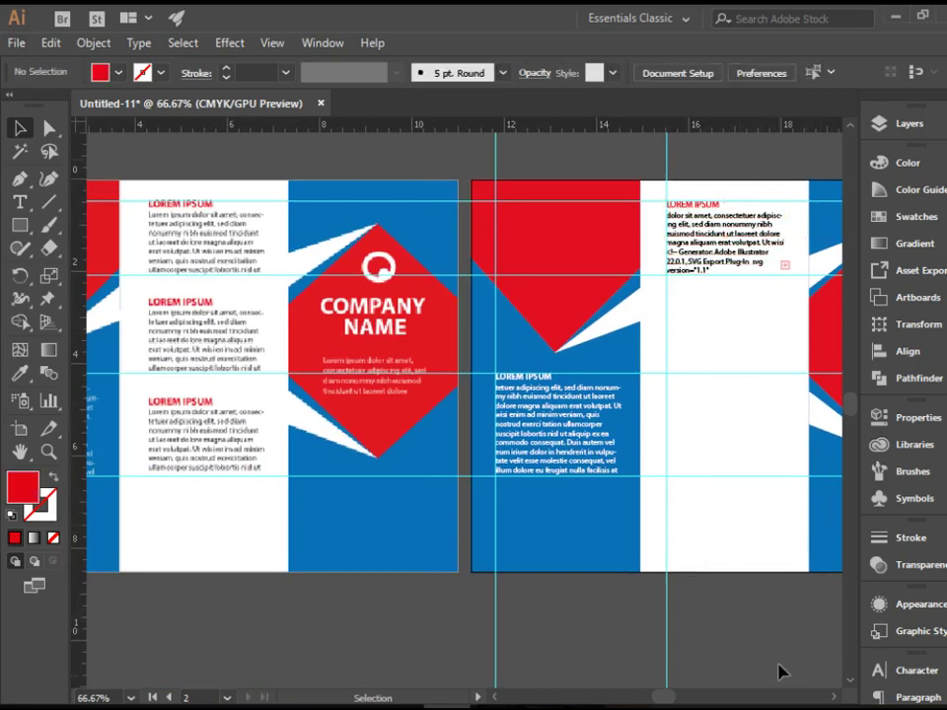
{"action": "left_click_drag", "start_coordinate": [784, 651], "coordinate": [357, 638]}
{"action": "right_click", "coordinate": [653, 430]}
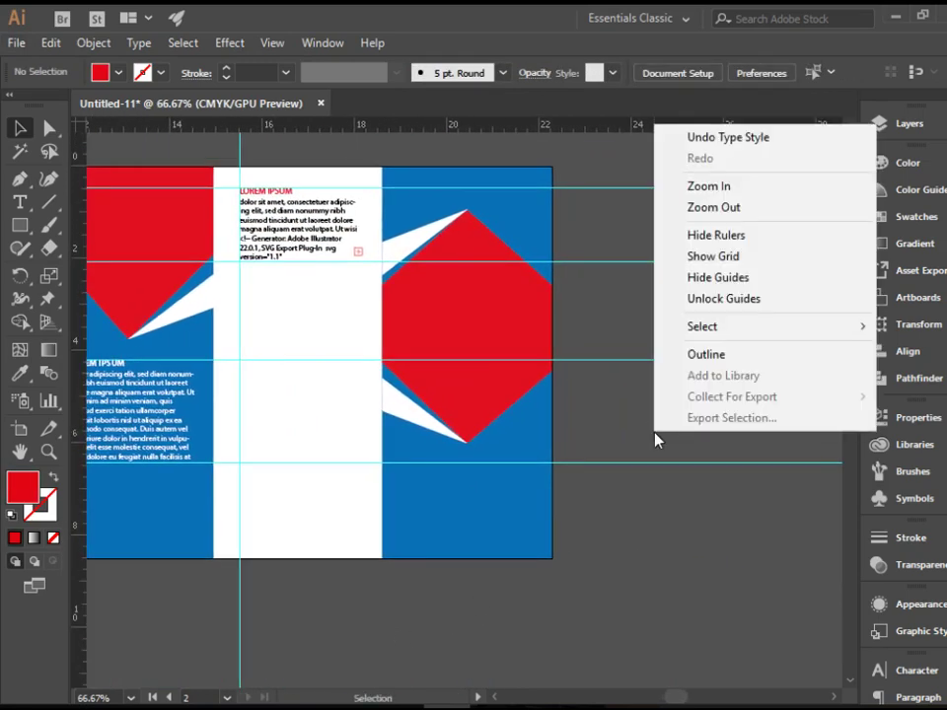
{"action": "left_click", "coordinate": [731, 299]}
{"action": "key", "text": "Delete"}
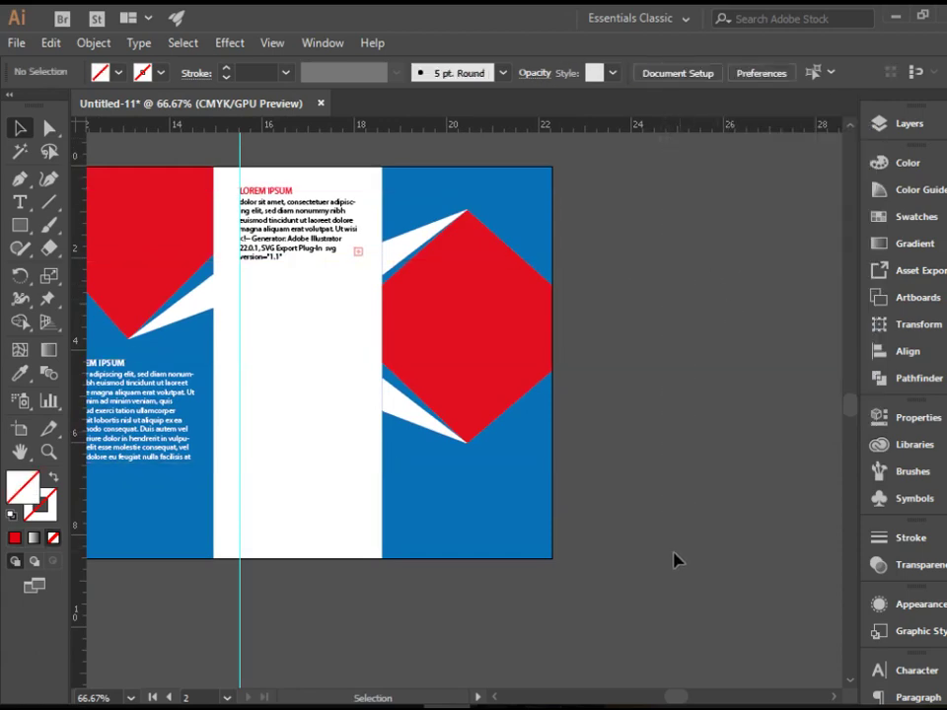
Drag two horizontal guides from the top ruler, level with the reference's second and third headings.
{"action": "left_click_drag", "start_coordinate": [327, 620], "coordinate": [607, 654]}
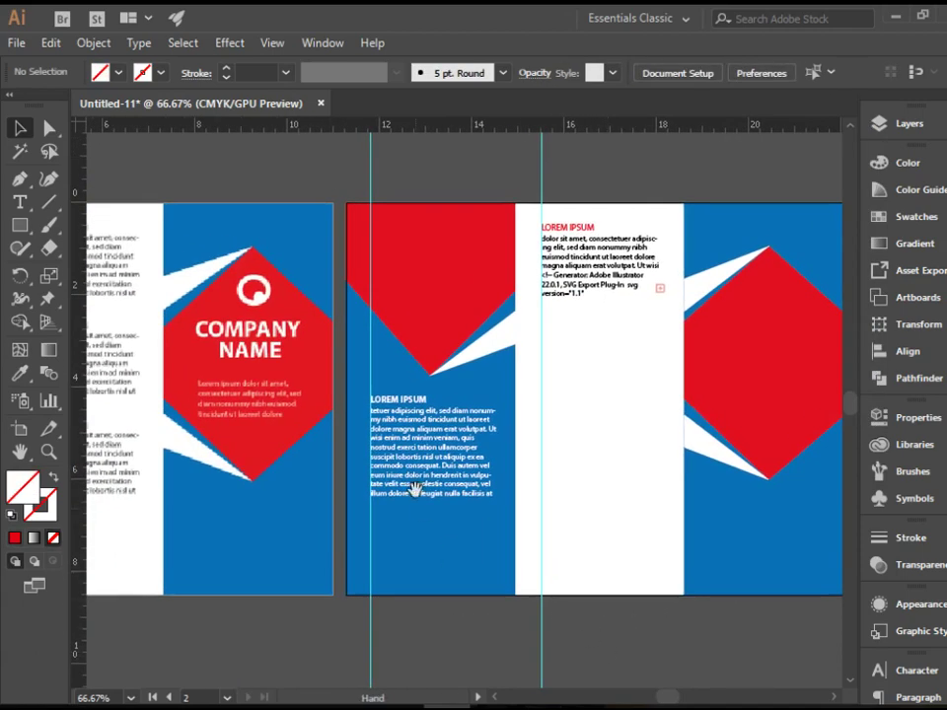
{"action": "left_click_drag", "start_coordinate": [429, 635], "coordinate": [539, 643]}
{"action": "left_click_drag", "start_coordinate": [383, 132], "coordinate": [420, 329]}
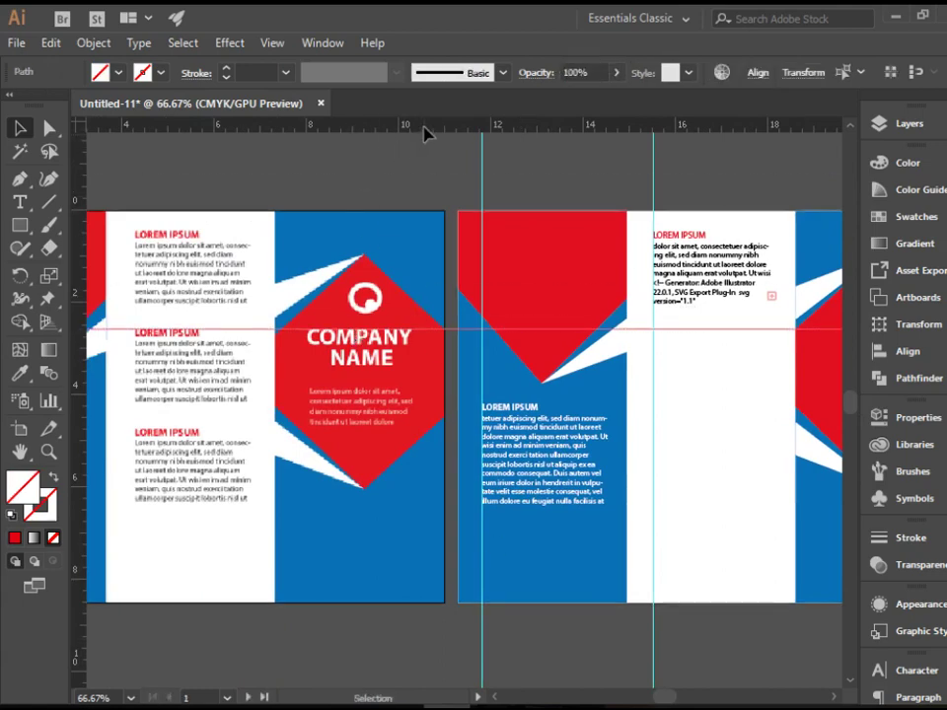
{"action": "left_click_drag", "start_coordinate": [425, 129], "coordinate": [403, 438]}
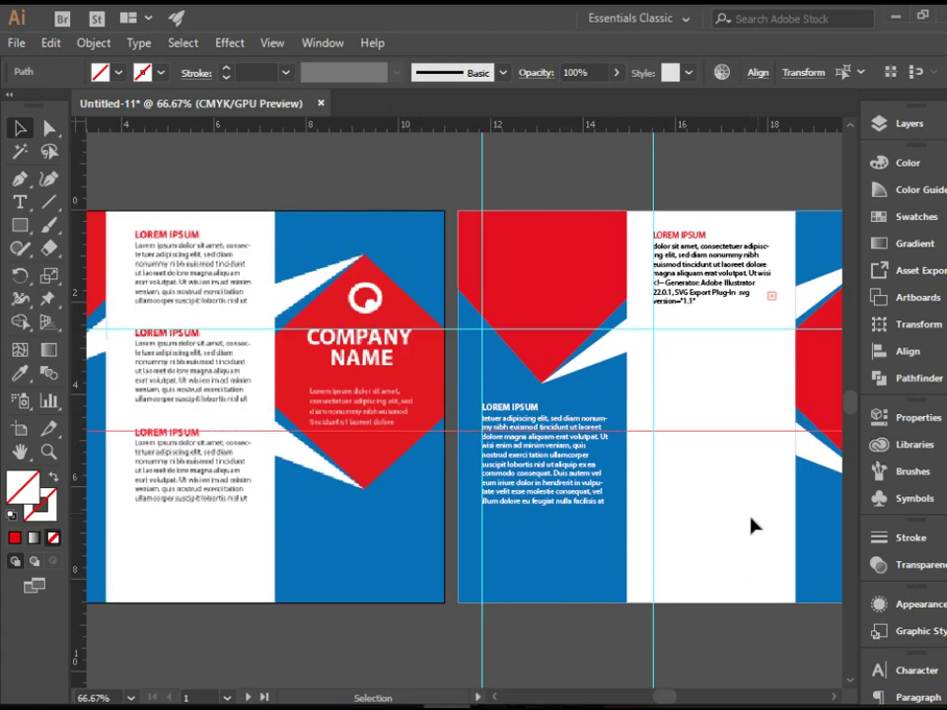
{"action": "left_click", "coordinate": [789, 640]}
{"action": "left_click_drag", "start_coordinate": [788, 641], "coordinate": [617, 636]}
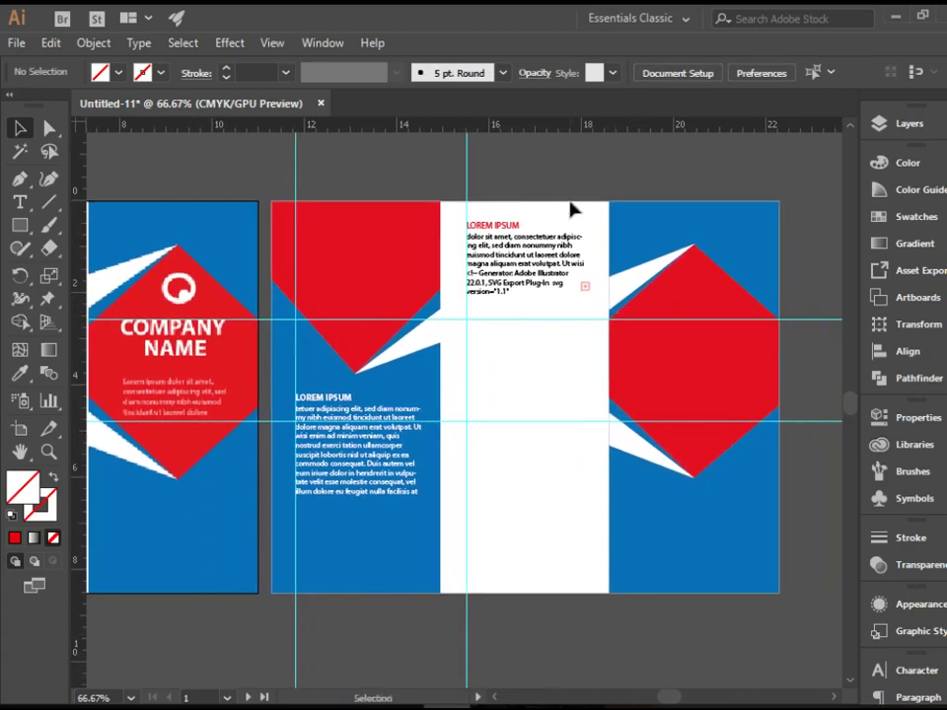
{"action": "key", "text": "z"}
{"action": "left_click", "coordinate": [645, 560]}
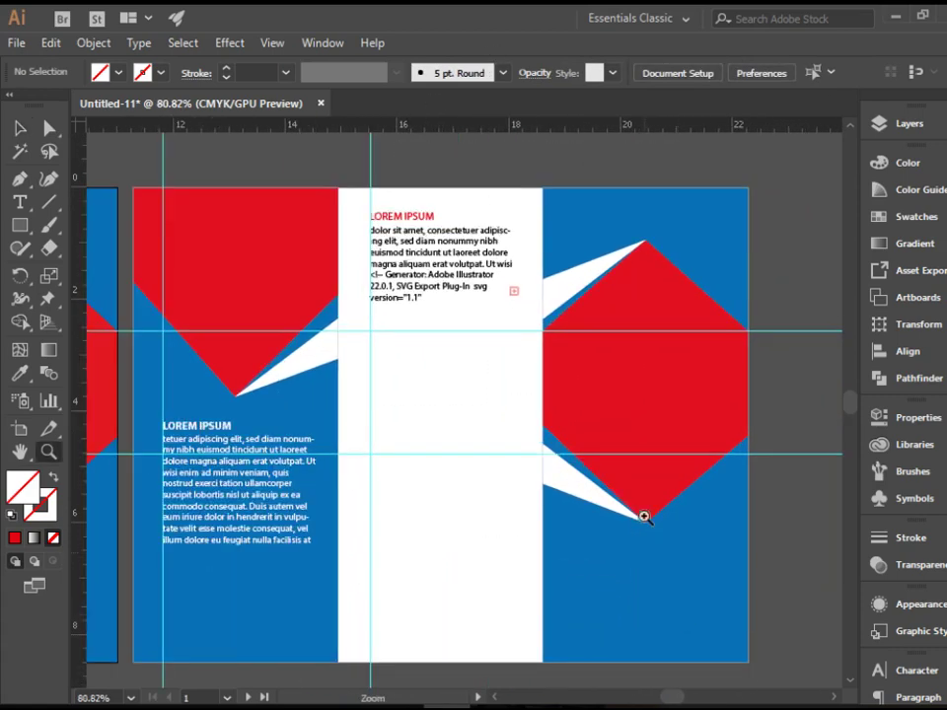
Alt-drag the heading-and-paragraph block down twice, placing the two copies on the new guides.
{"action": "key", "text": "v"}
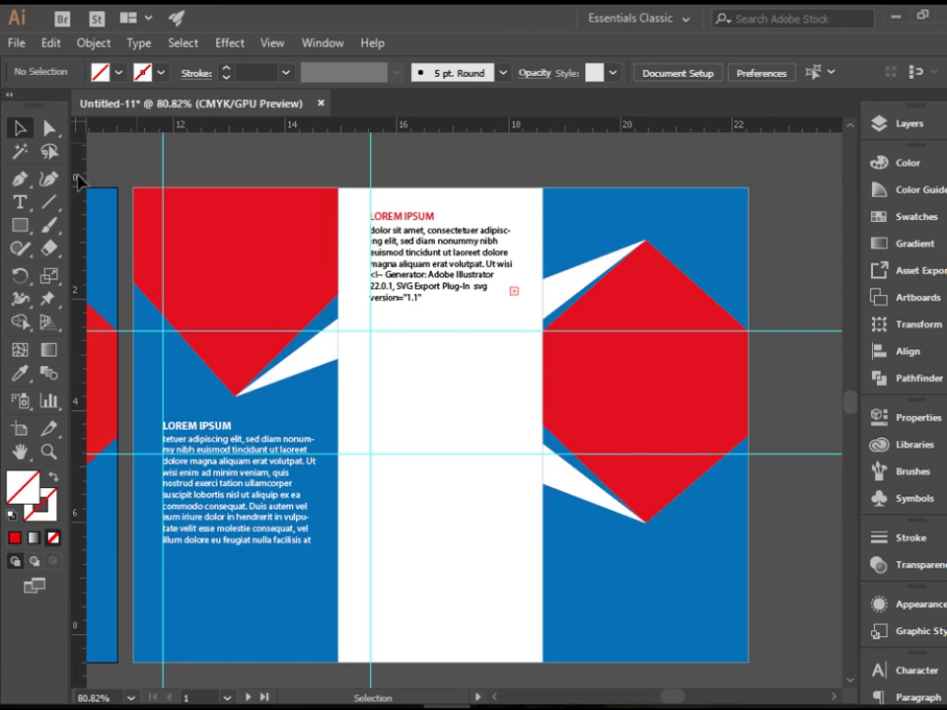
{"action": "left_click", "coordinate": [423, 260]}
{"action": "left_click_drag", "start_coordinate": [422, 265], "coordinate": [439, 358]}
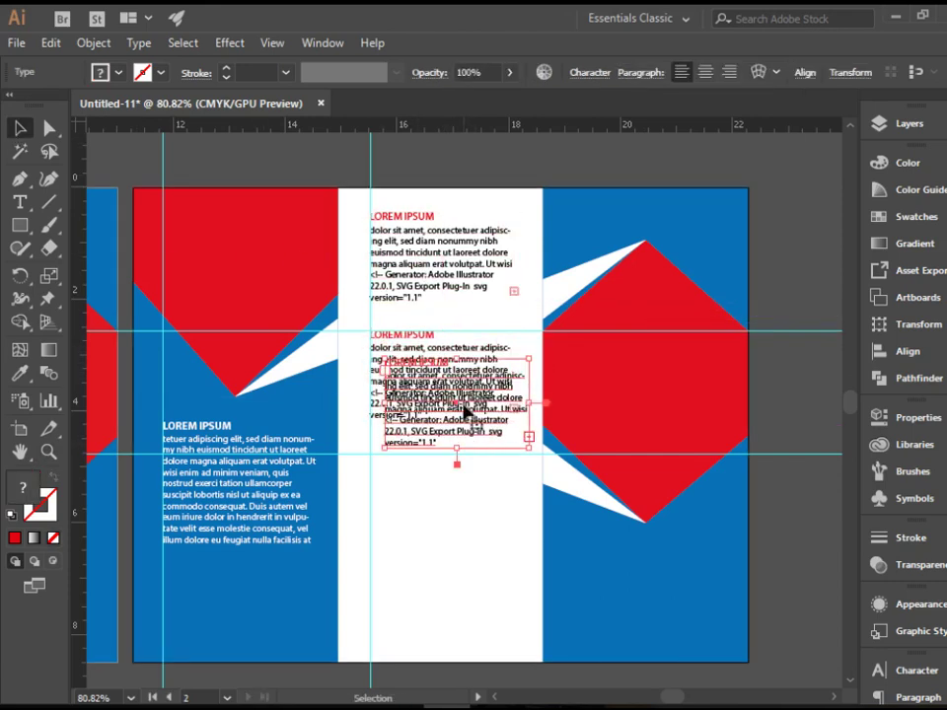
{"action": "left_click_drag", "start_coordinate": [464, 435], "coordinate": [449, 533]}
{"action": "key", "text": "ctrl+shift+a"}
{"action": "key", "text": "ctrl+minus"}
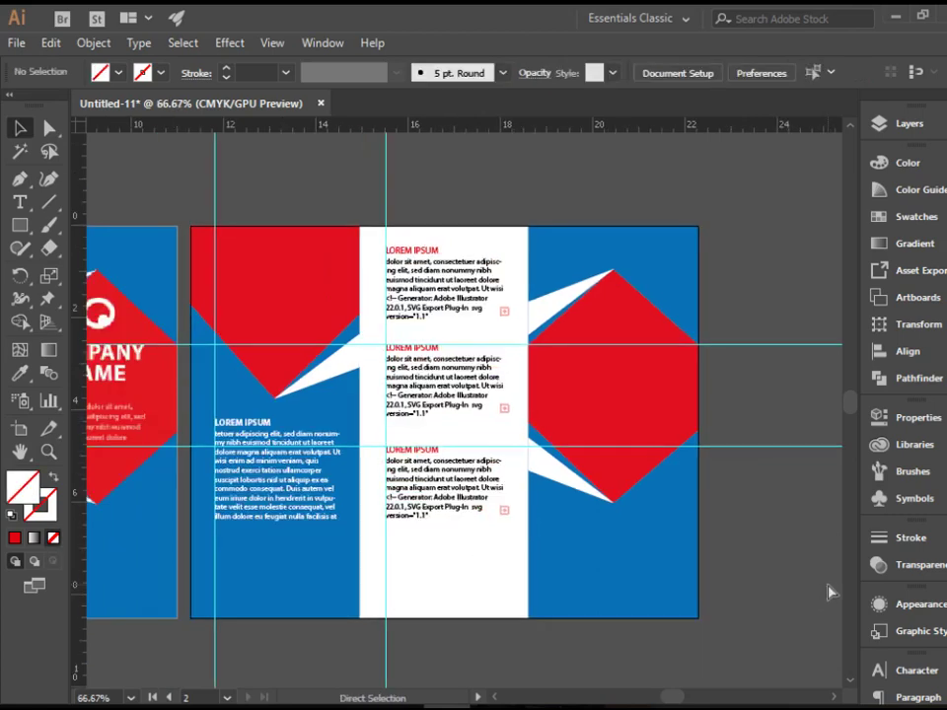
{"action": "key", "text": "ctrl+minus"}
{"action": "left_click_drag", "start_coordinate": [531, 615], "coordinate": [718, 623]}
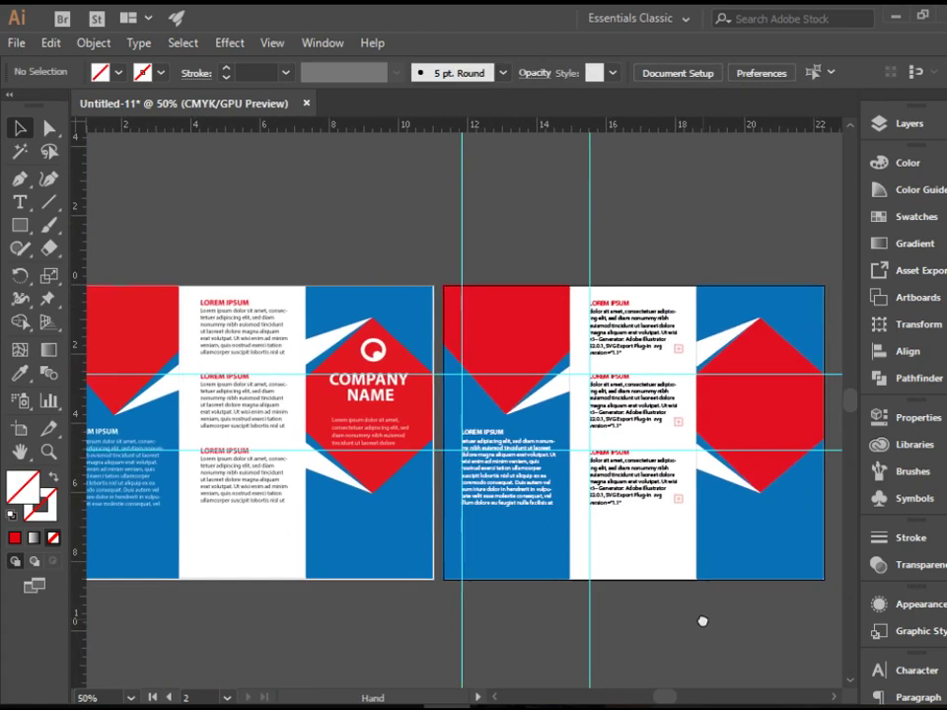
{"action": "scroll", "coordinate": [703, 622], "scroll_direction": "right", "scroll_amount": 2}
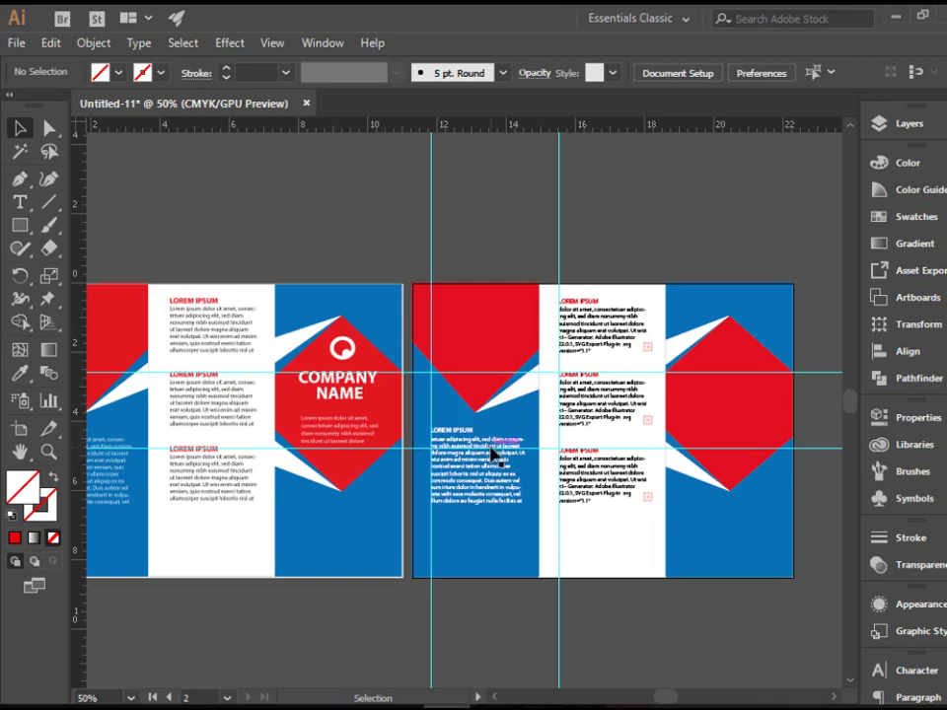
{"action": "key", "text": "ctrl+plus"}
{"action": "key", "text": "ctrl+plus"}
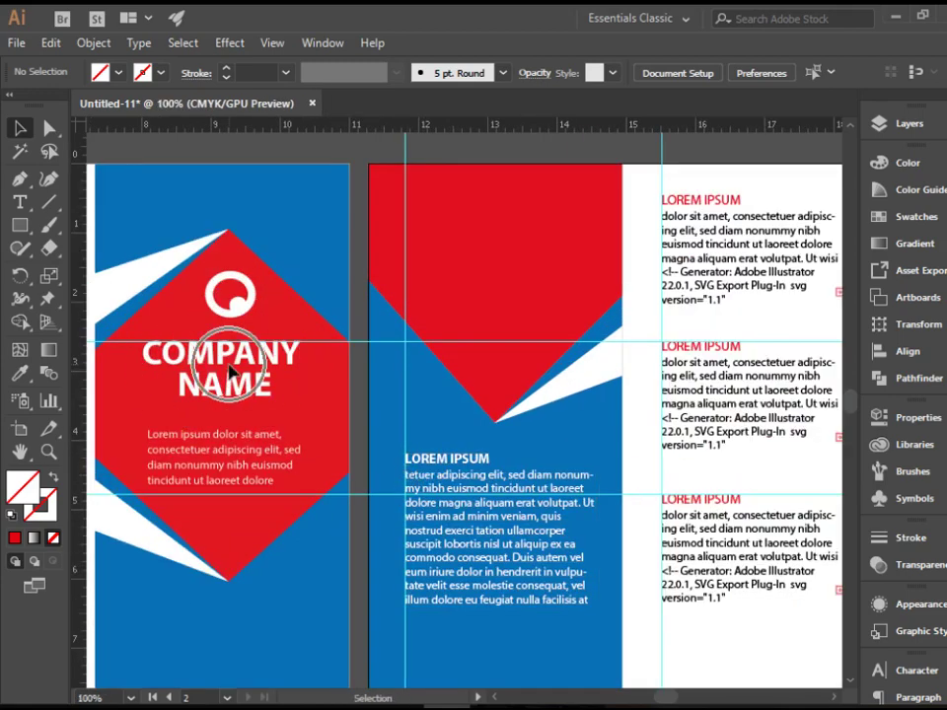
{"action": "left_click", "coordinate": [194, 470]}
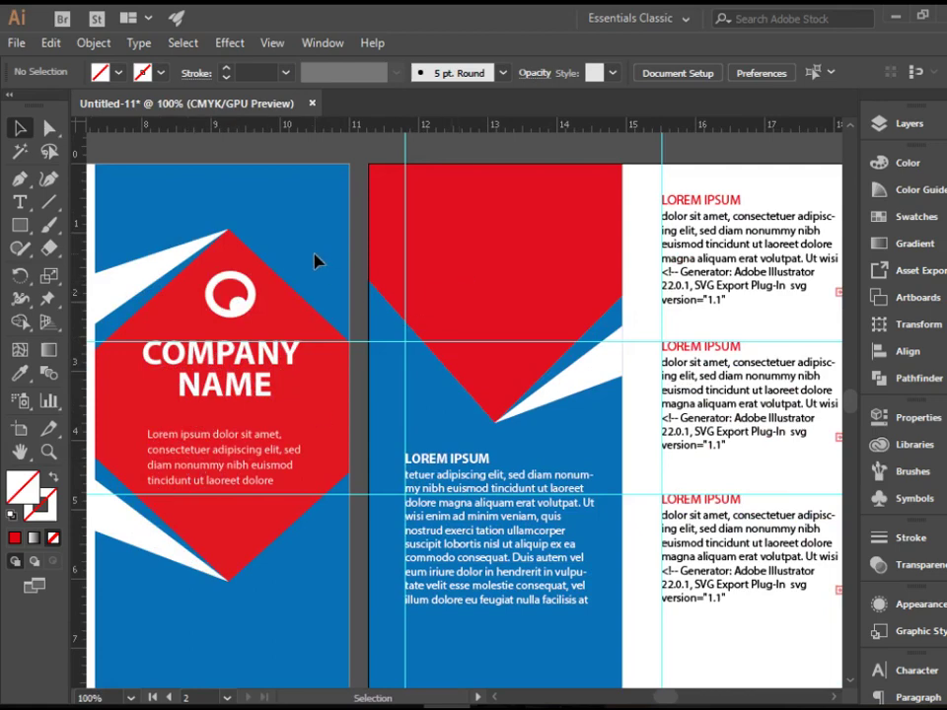
{"action": "key", "text": "ctrl+minus"}
{"action": "left_click_drag", "start_coordinate": [382, 315], "coordinate": [271, 306]}
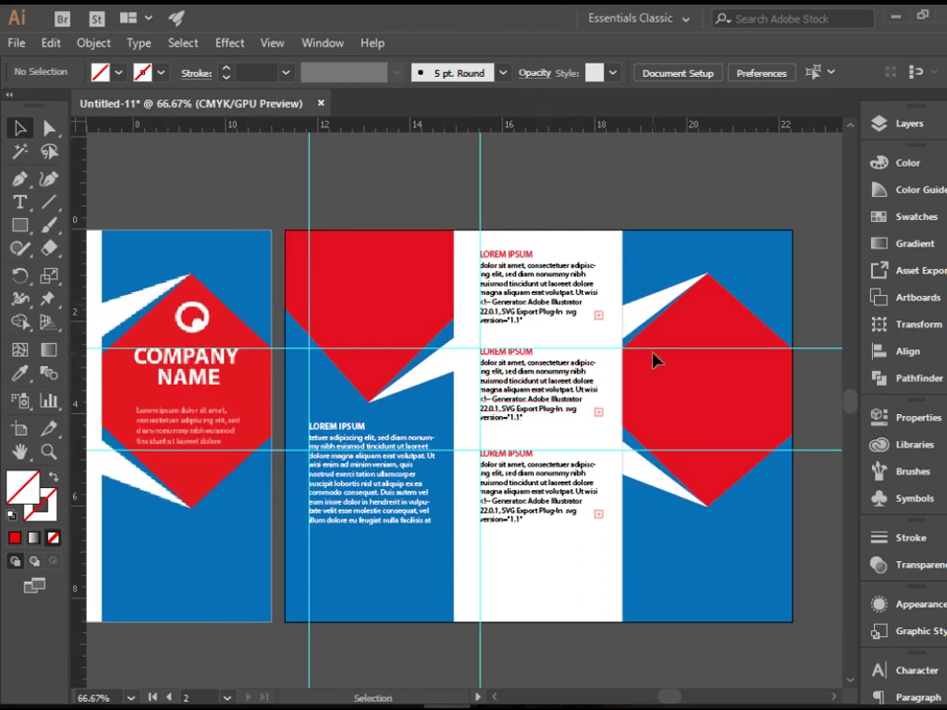
Type 'COMPANY NAME' on two lines on the red hexagon and select the text.
{"action": "left_click", "coordinate": [22, 205]}
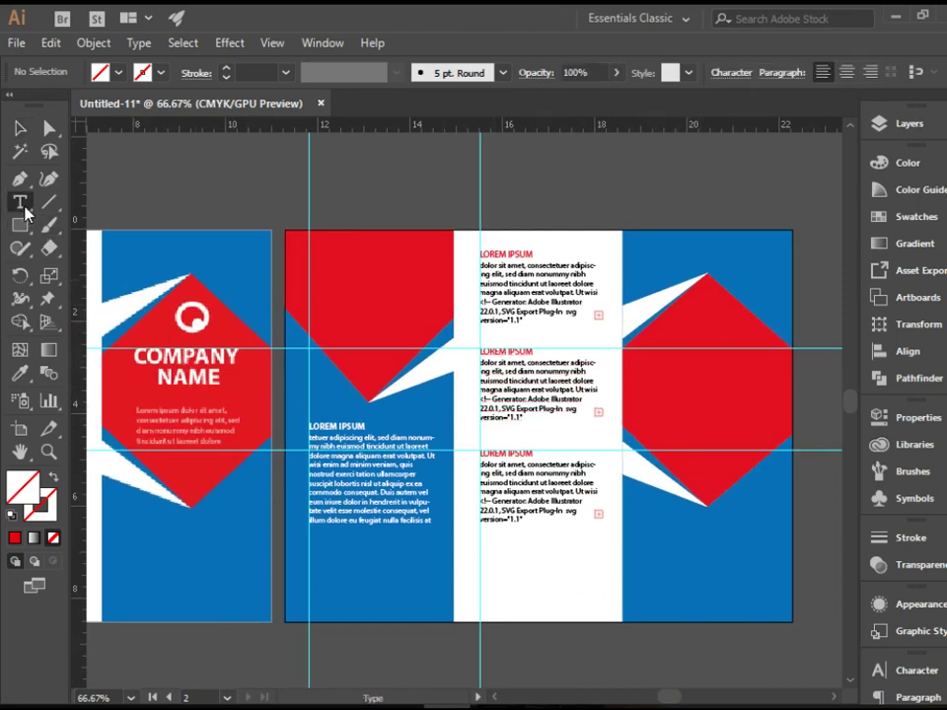
{"action": "left_click", "coordinate": [663, 358]}
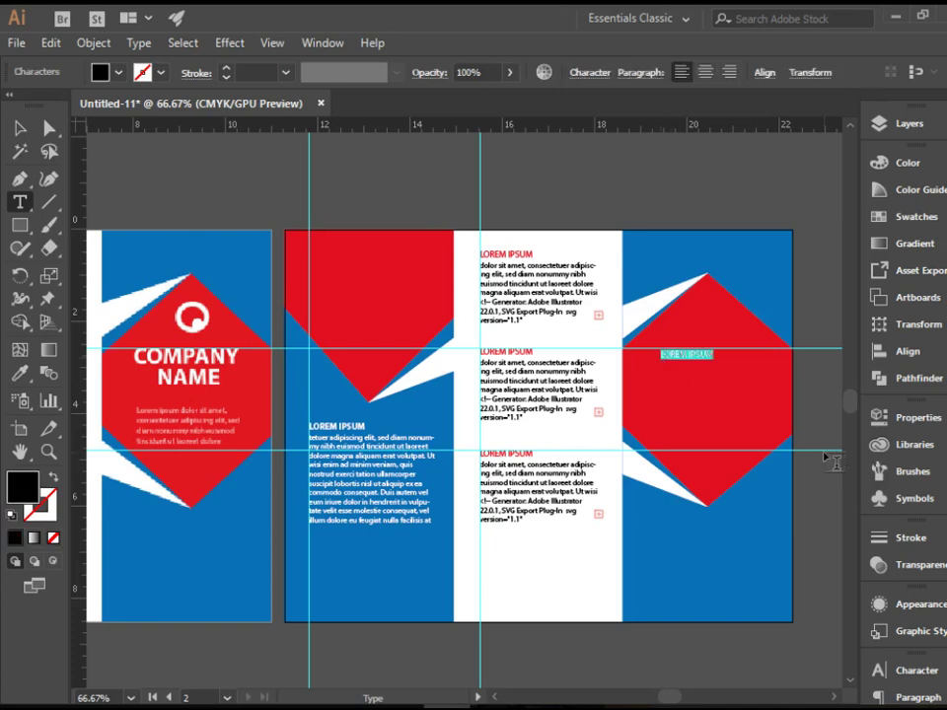
{"action": "key", "text": "BackSpace"}
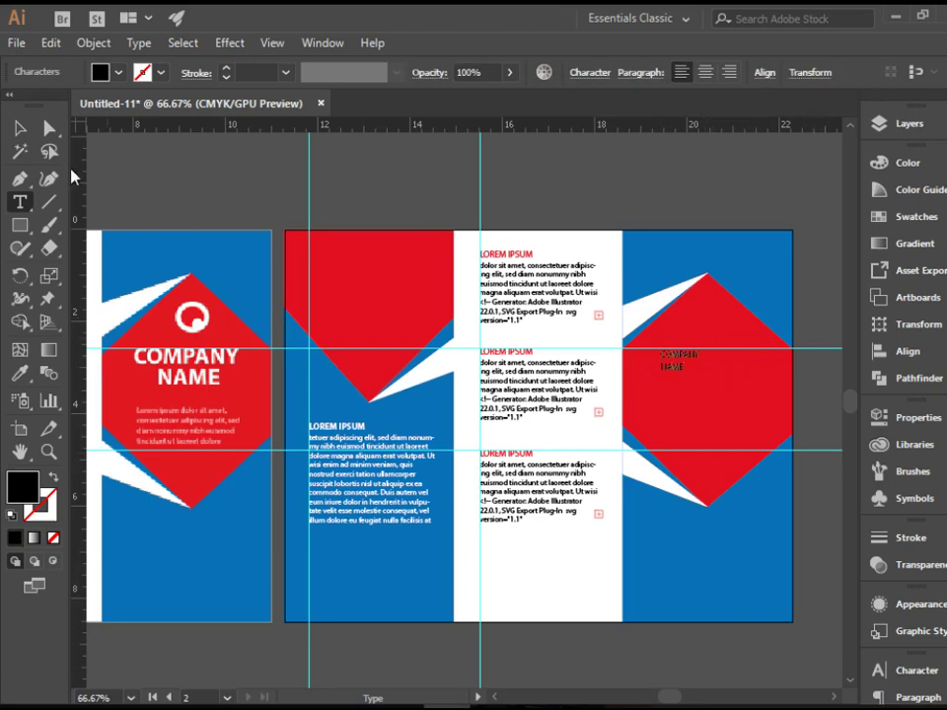
{"action": "key", "text": "Escape"}
{"action": "left_click", "coordinate": [46, 452]}
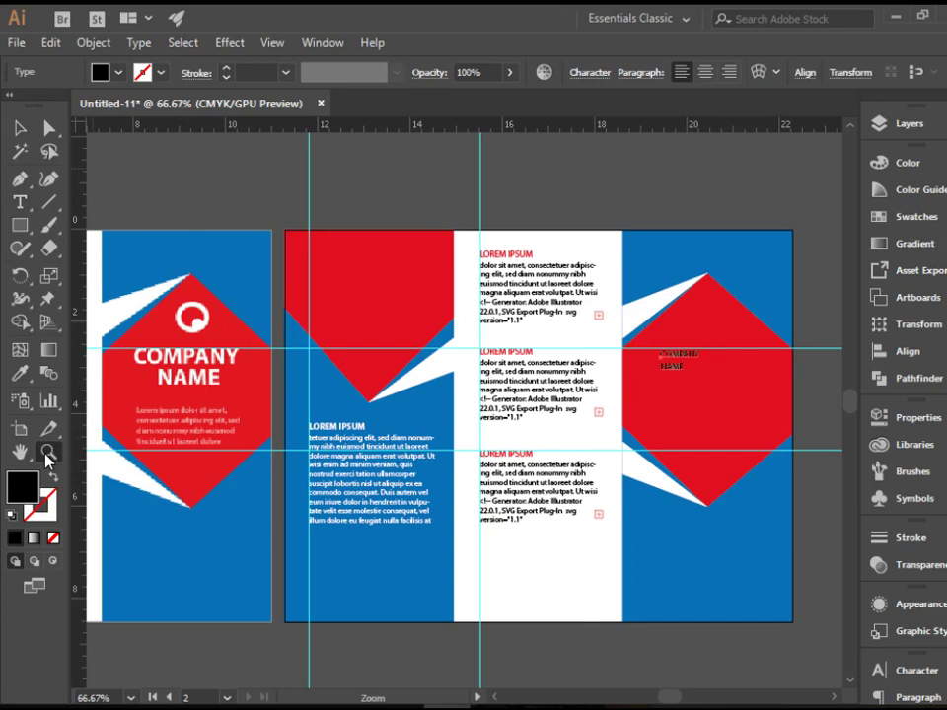
{"action": "left_click_drag", "start_coordinate": [818, 457], "coordinate": [617, 294]}
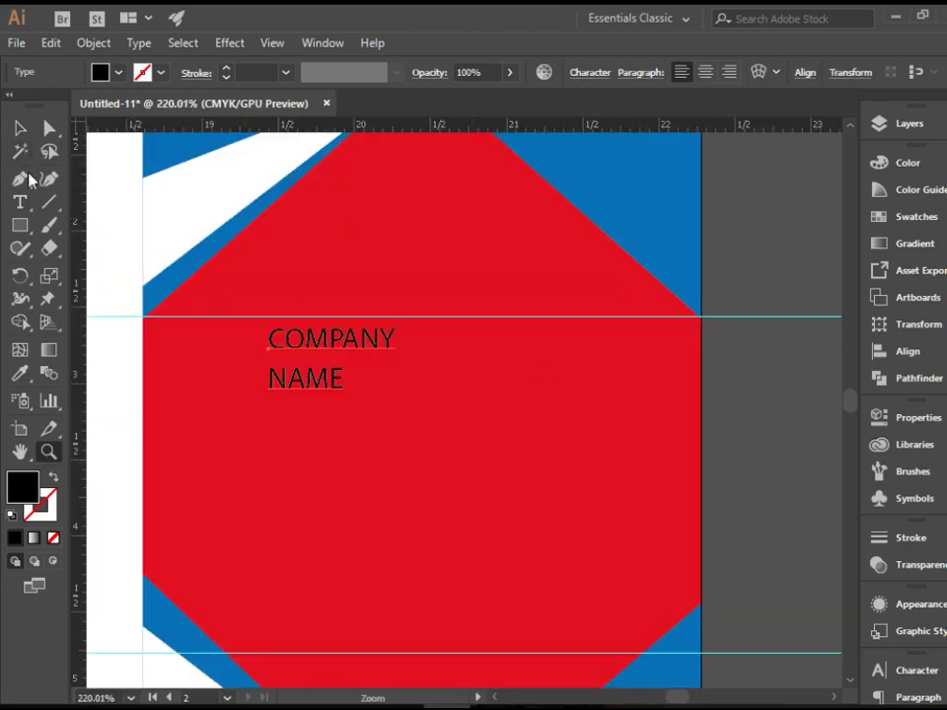
{"action": "left_click", "coordinate": [20, 202]}
{"action": "left_click_drag", "start_coordinate": [270, 338], "coordinate": [345, 387]}
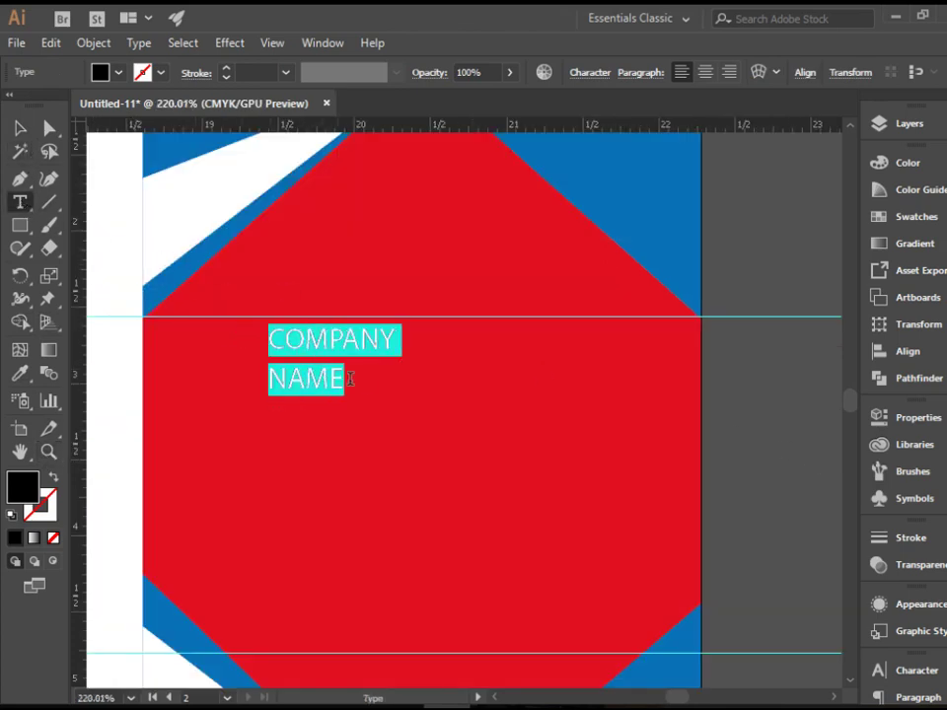
Centre-align the COMPANY NAME text and make it white, 20 pt Bold.
{"action": "left_click", "coordinate": [706, 75]}
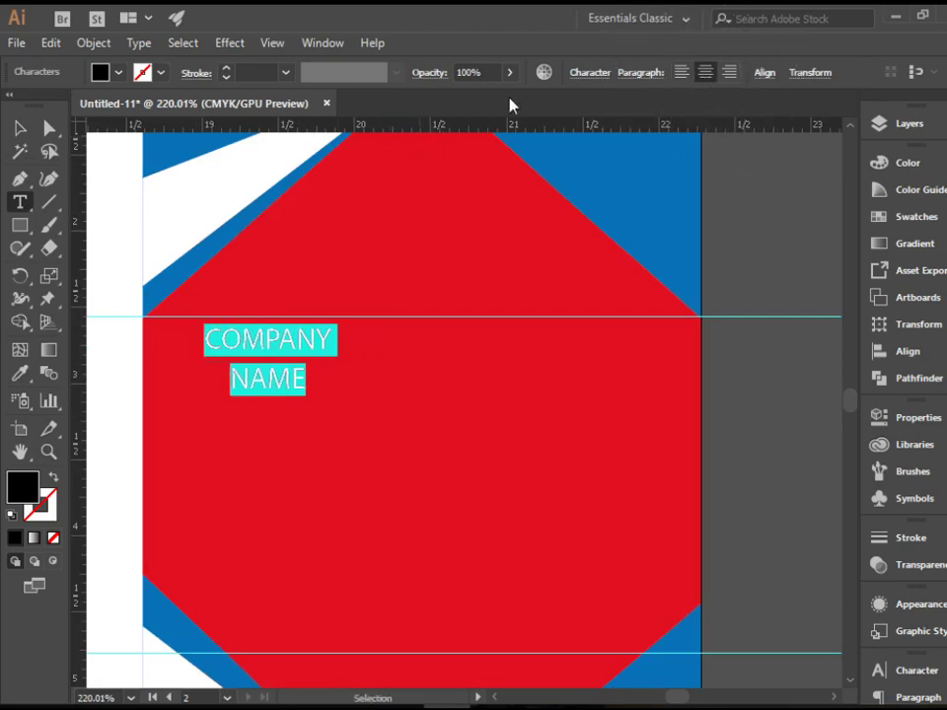
{"action": "left_click", "coordinate": [592, 74]}
{"action": "left_click", "coordinate": [119, 73]}
{"action": "left_click", "coordinate": [118, 73]}
{"action": "left_click", "coordinate": [40, 116]}
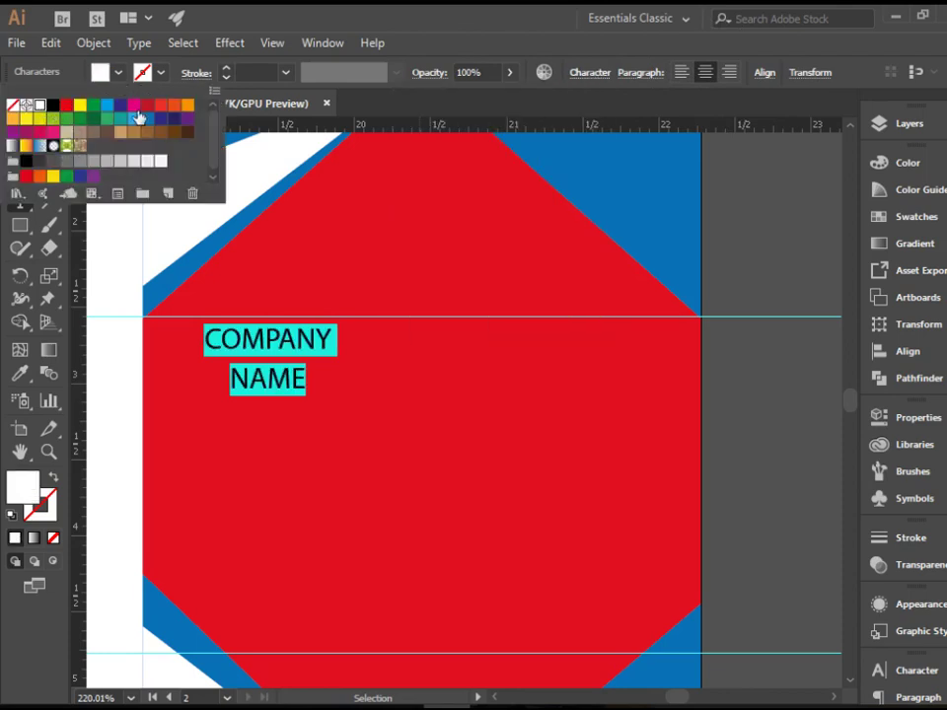
{"action": "left_click", "coordinate": [581, 75]}
{"action": "left_click", "coordinate": [424, 185]}
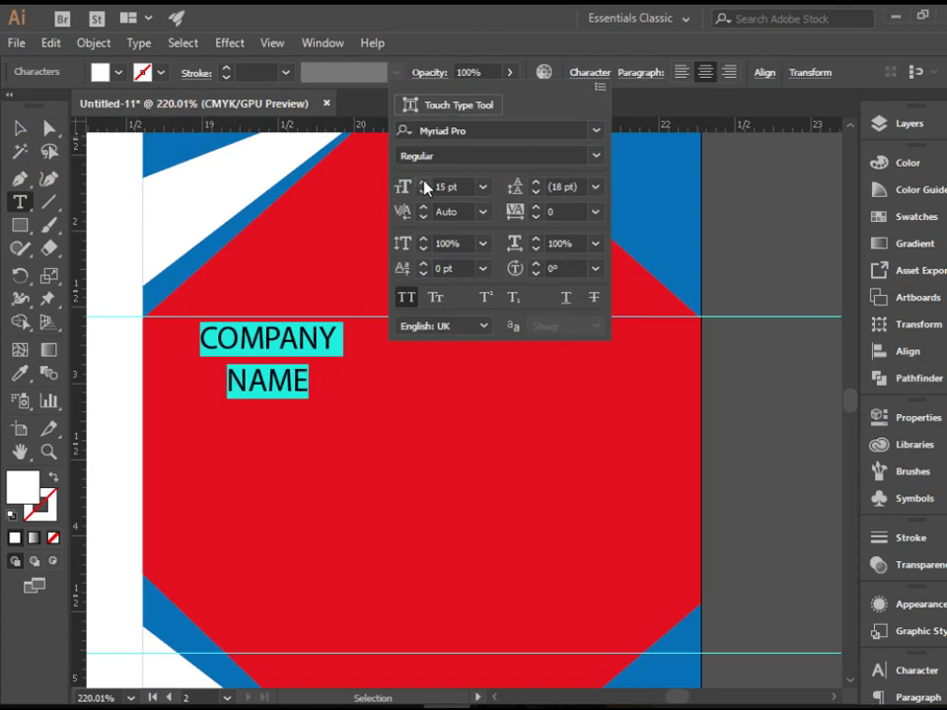
{"action": "left_click", "coordinate": [423, 186]}
{"action": "left_click", "coordinate": [424, 185]}
{"action": "left_click", "coordinate": [423, 185]}
{"action": "left_click", "coordinate": [423, 186]}
{"action": "left_click", "coordinate": [423, 186]}
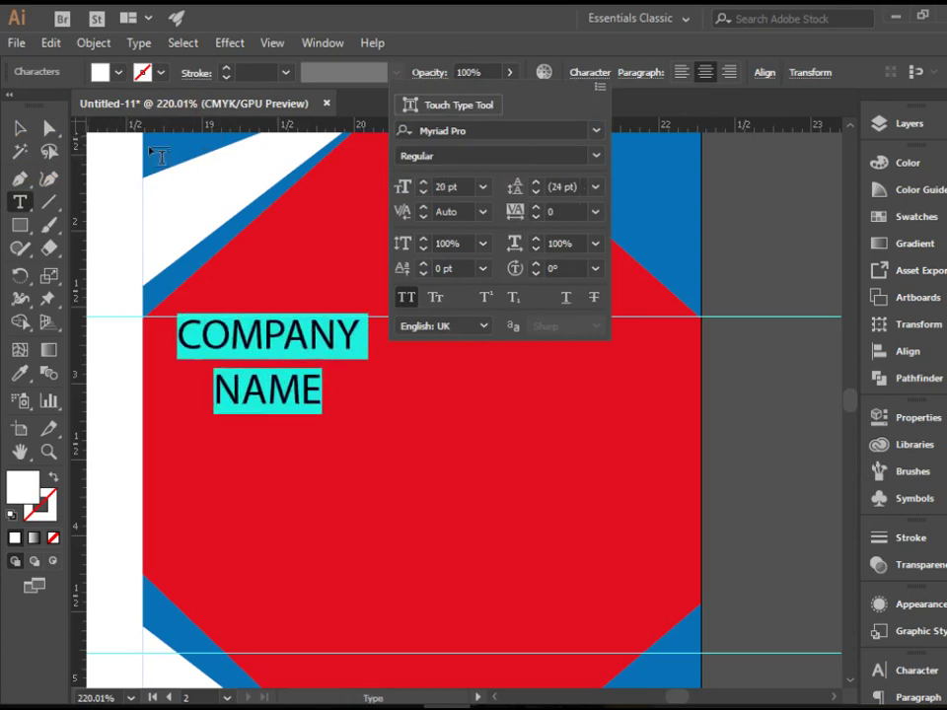
{"action": "left_click", "coordinate": [596, 158]}
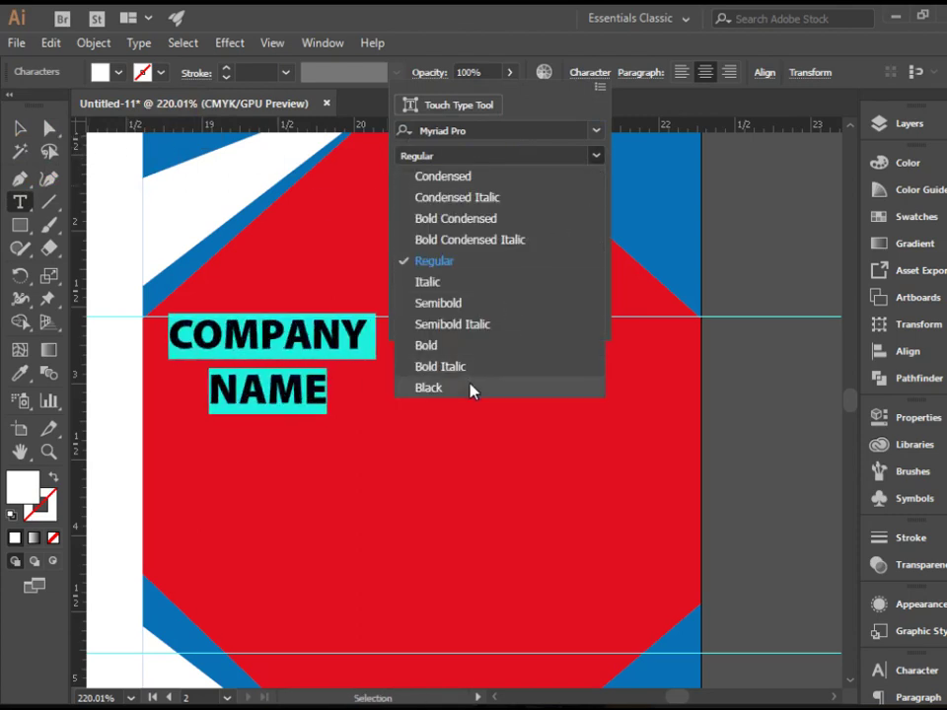
{"action": "left_click", "coordinate": [470, 347]}
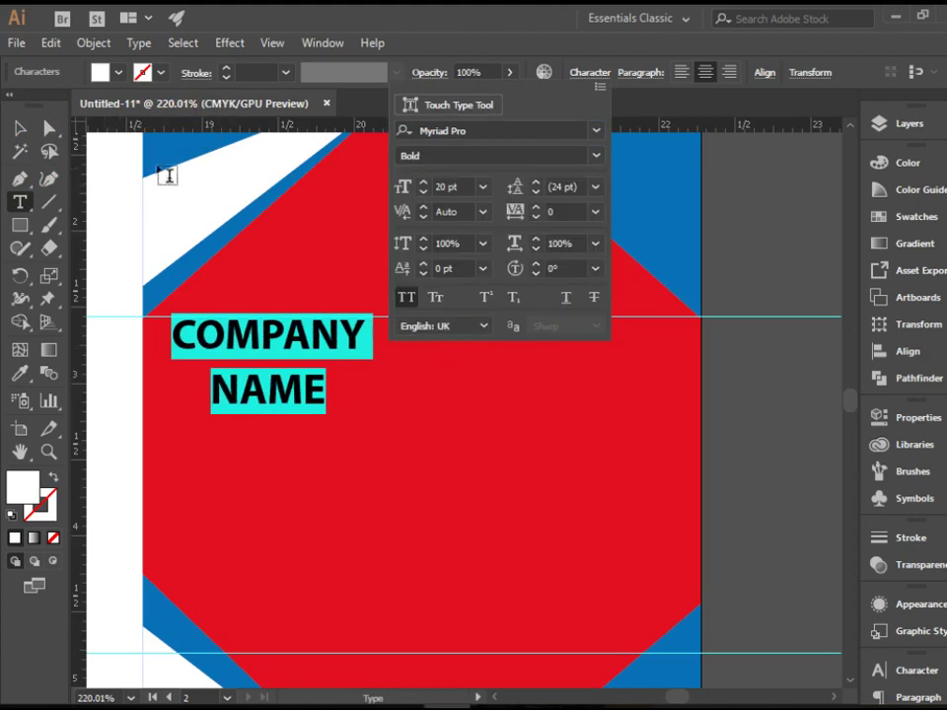
{"action": "left_click", "coordinate": [482, 129]}
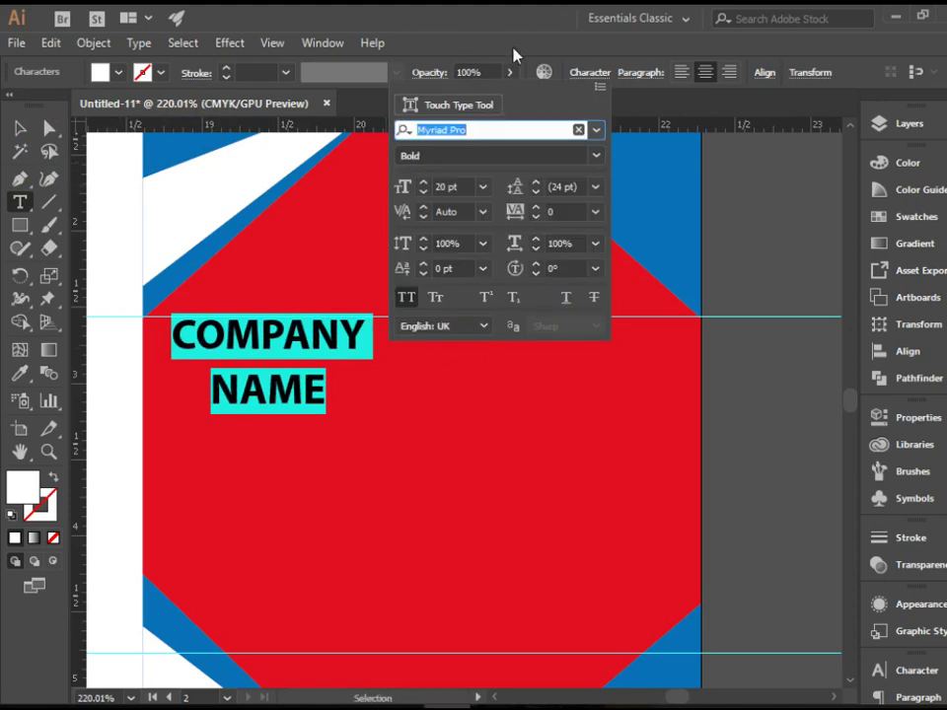
{"action": "key", "text": "Escape"}
Move the COMPANY NAME heading right so it sits centred on the red panel.
{"action": "left_click", "coordinate": [20, 128]}
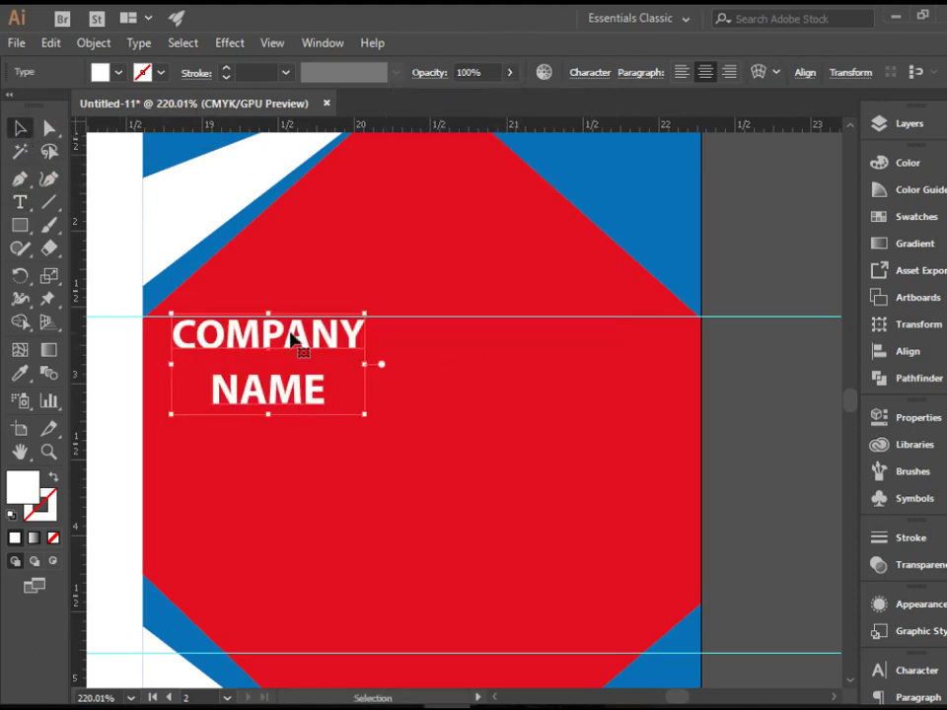
{"action": "left_click_drag", "start_coordinate": [296, 343], "coordinate": [447, 338]}
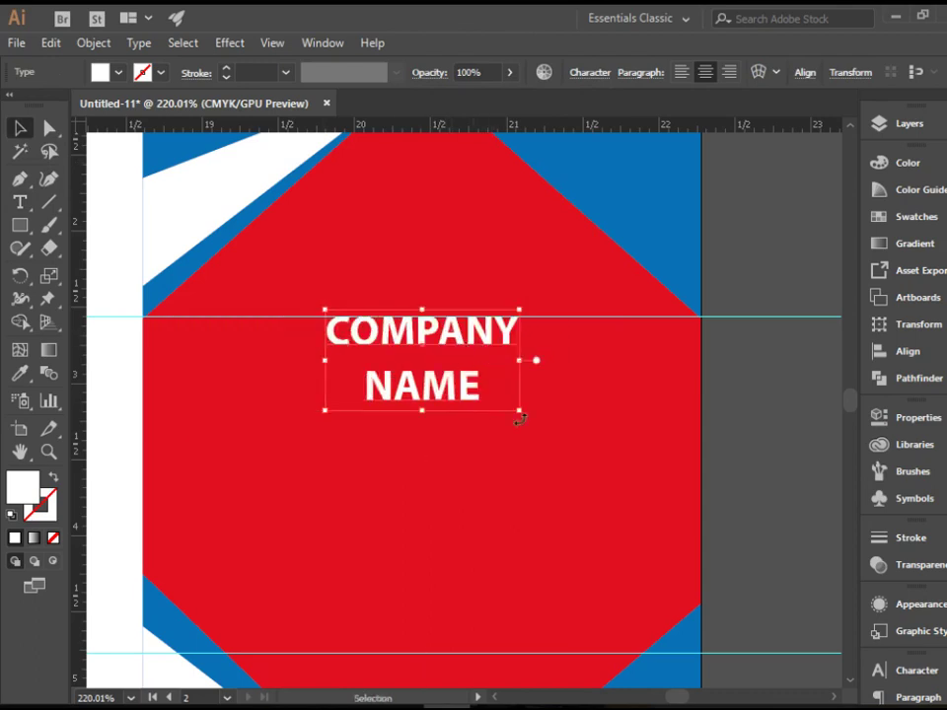
{"action": "left_click", "coordinate": [768, 401]}
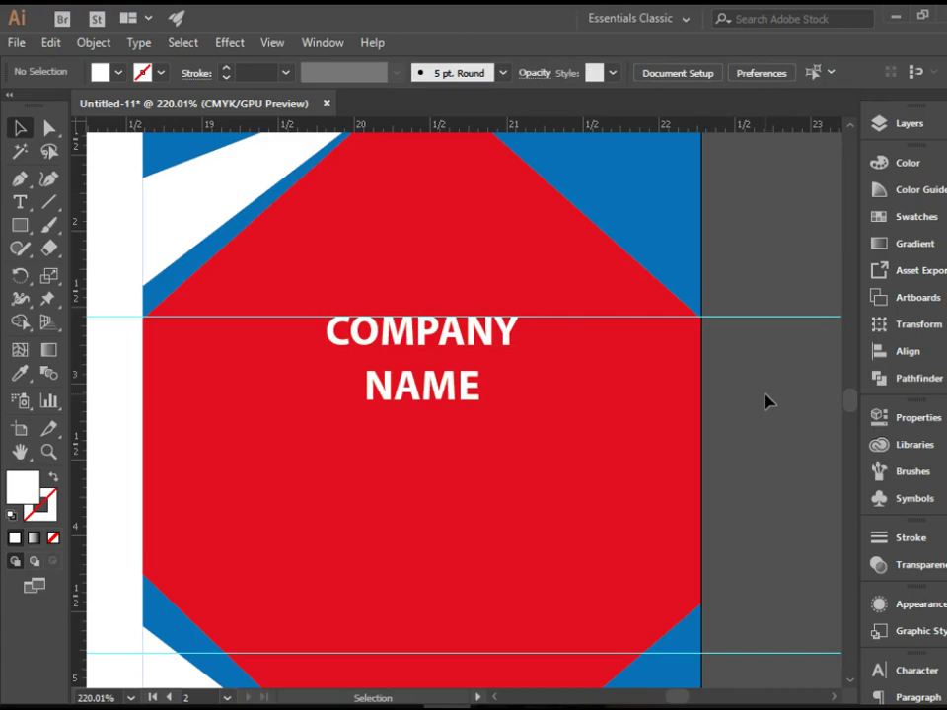
{"action": "scroll", "coordinate": [768, 400], "scroll_direction": "up", "scroll_amount": 2}
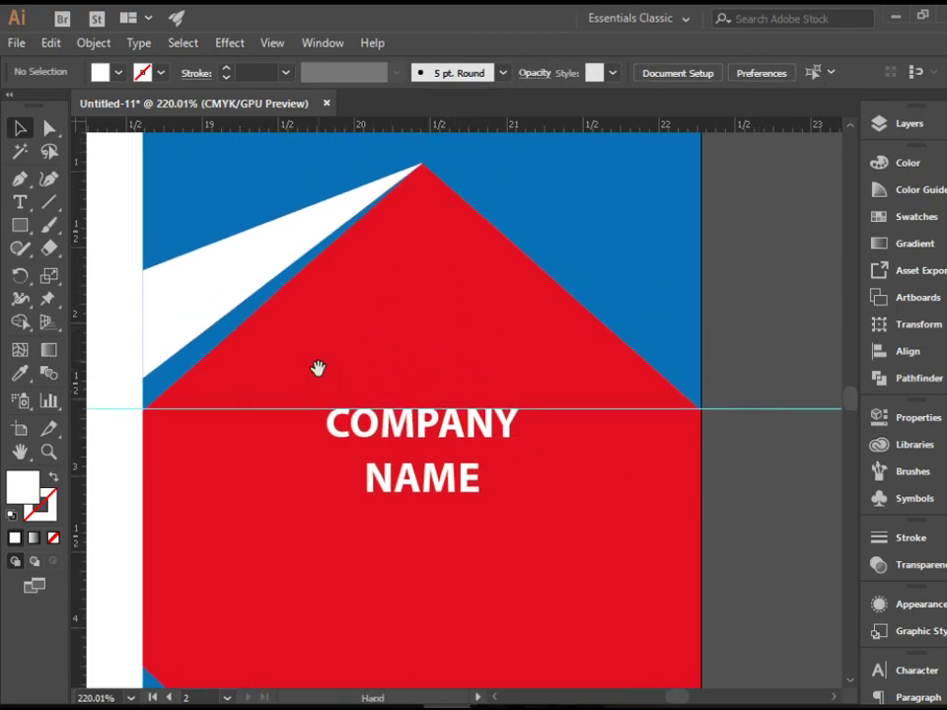
{"action": "left_click_drag", "start_coordinate": [316, 368], "coordinate": [729, 370]}
{"action": "left_click_drag", "start_coordinate": [237, 326], "coordinate": [872, 365]}
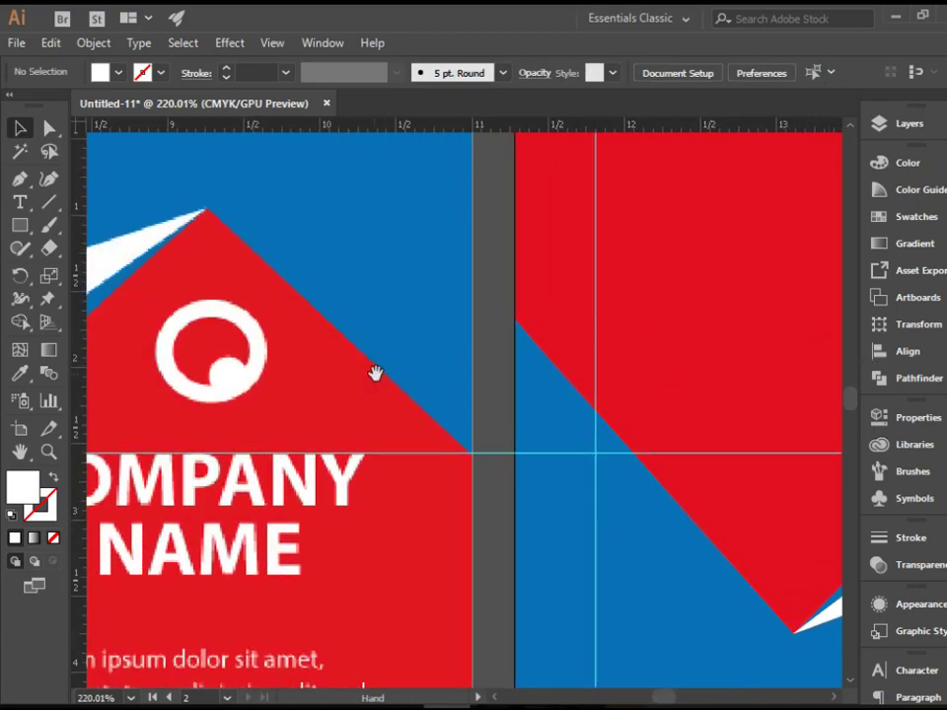
Draw a circle above the COMPANY NAME heading and nudge it up slightly.
{"action": "left_click_drag", "start_coordinate": [683, 396], "coordinate": [382, 376]}
{"action": "scroll", "coordinate": [492, 342], "scroll_direction": "right", "scroll_amount": 6}
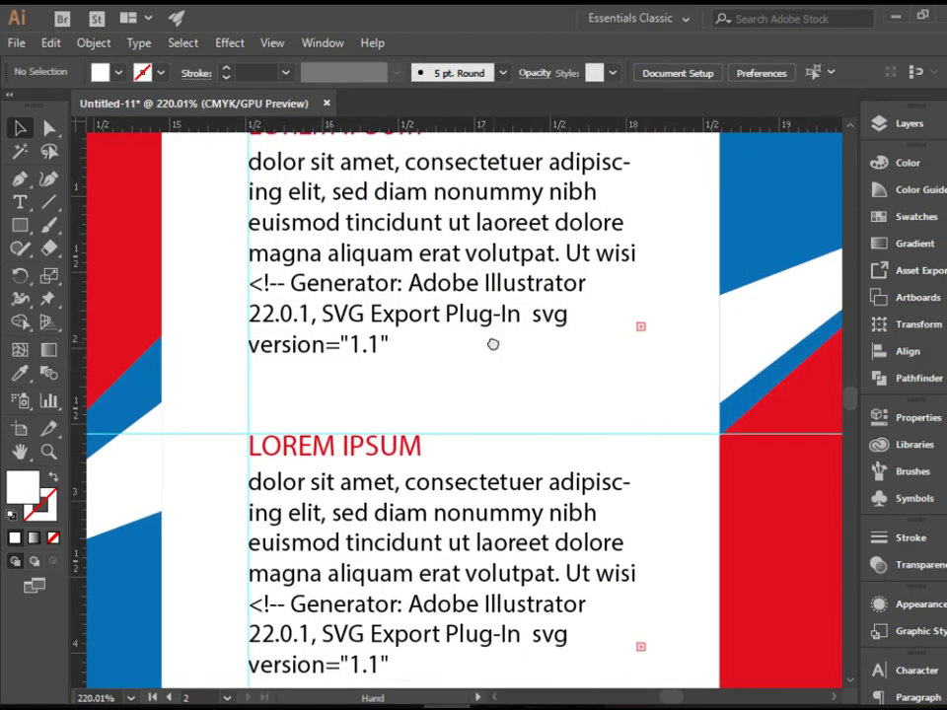
{"action": "left_click_drag", "start_coordinate": [440, 334], "coordinate": [239, 334]}
{"action": "left_click_drag", "start_coordinate": [19, 225], "coordinate": [126, 273]}
{"action": "left_click_drag", "start_coordinate": [290, 275], "coordinate": [391, 359]}
{"action": "left_click", "coordinate": [19, 128]}
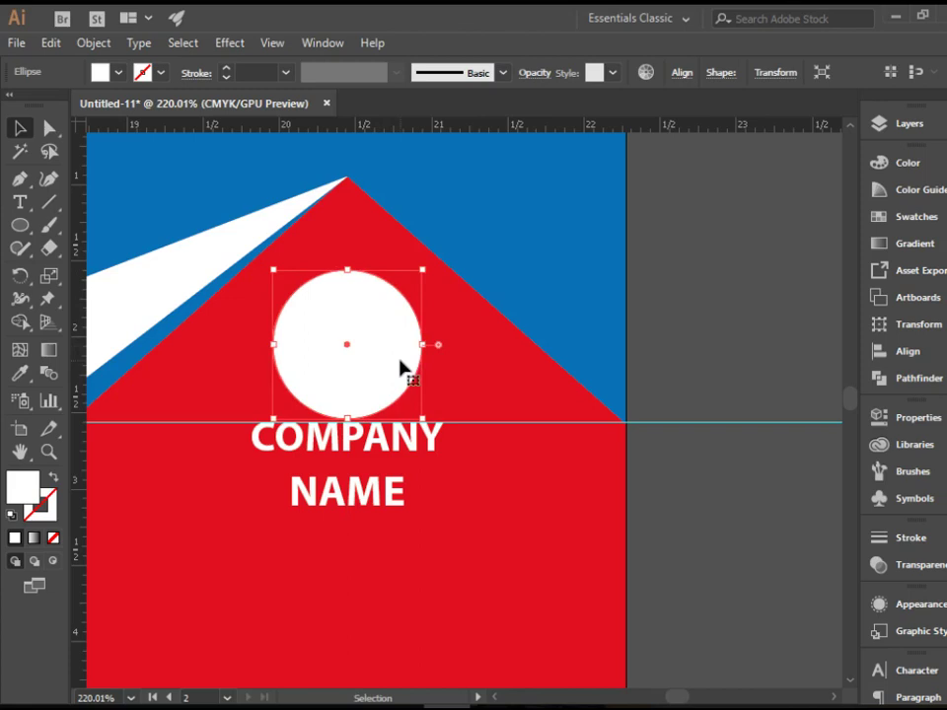
{"action": "key", "text": "Up"}
{"action": "key", "text": "Up"}
{"action": "key", "text": "Up"}
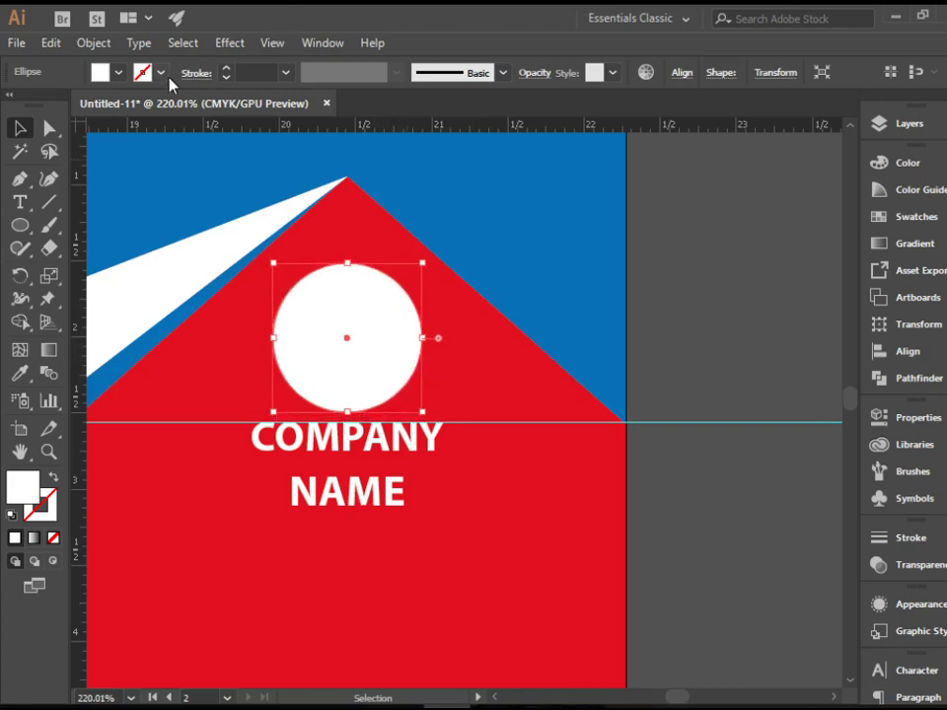
Give the circle no fill and a white 8 pt stroke, then nudge the ring up.
{"action": "left_click", "coordinate": [119, 72]}
{"action": "left_click", "coordinate": [12, 104]}
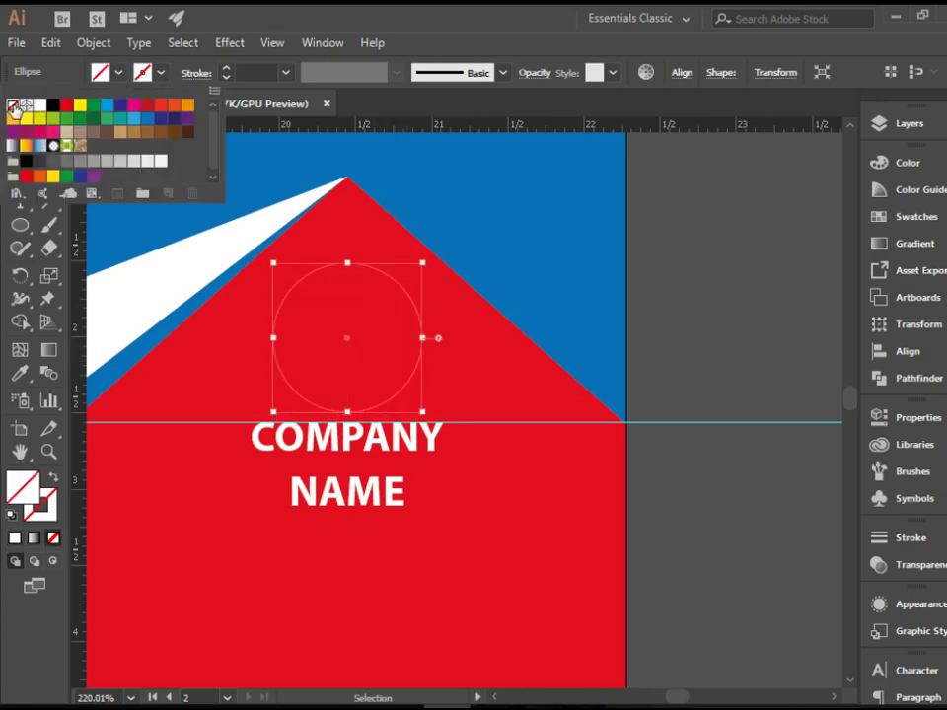
{"action": "left_click", "coordinate": [158, 75]}
{"action": "left_click", "coordinate": [40, 103]}
{"action": "left_click", "coordinate": [227, 69]}
{"action": "left_click", "coordinate": [226, 68]}
{"action": "left_click", "coordinate": [227, 68]}
{"action": "left_click", "coordinate": [227, 68]}
{"action": "left_click", "coordinate": [227, 69]}
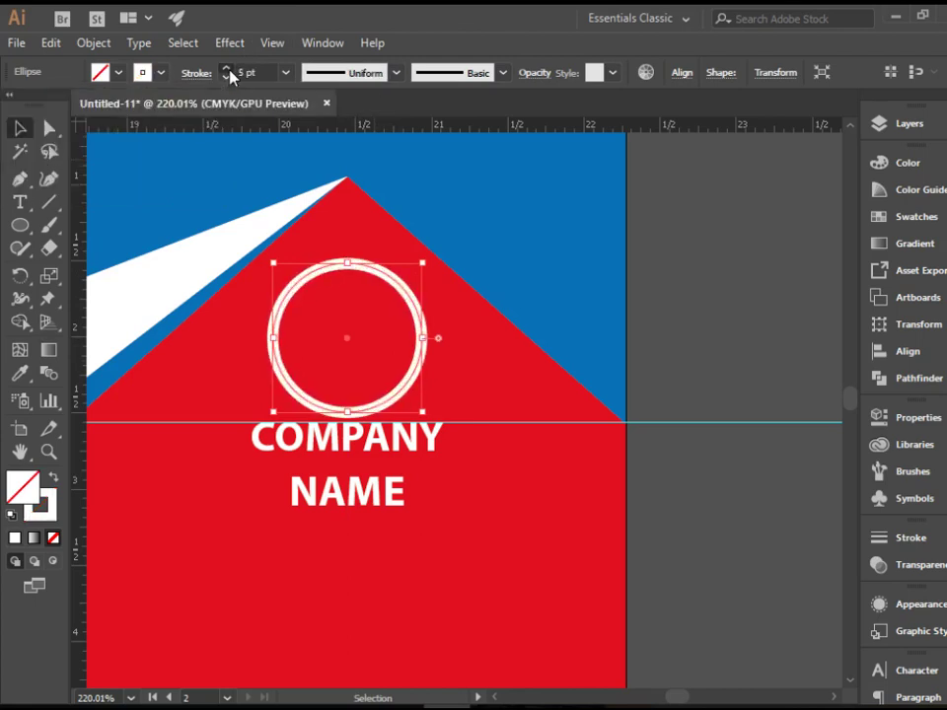
{"action": "left_click", "coordinate": [227, 68]}
{"action": "left_click", "coordinate": [227, 68]}
{"action": "left_click", "coordinate": [227, 68]}
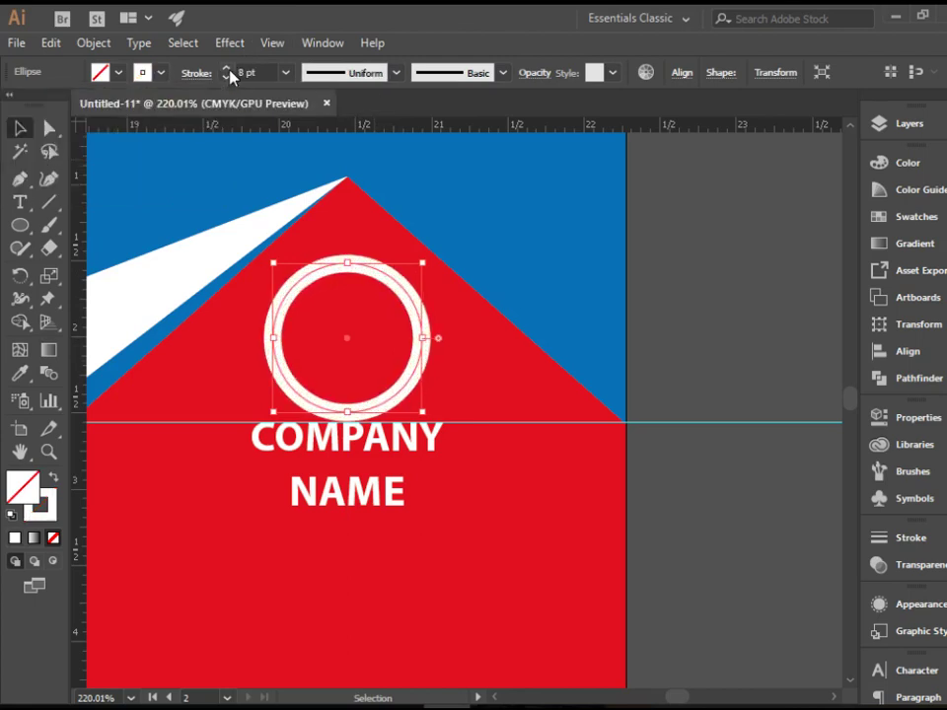
{"action": "left_click", "coordinate": [20, 128]}
{"action": "left_click", "coordinate": [766, 287]}
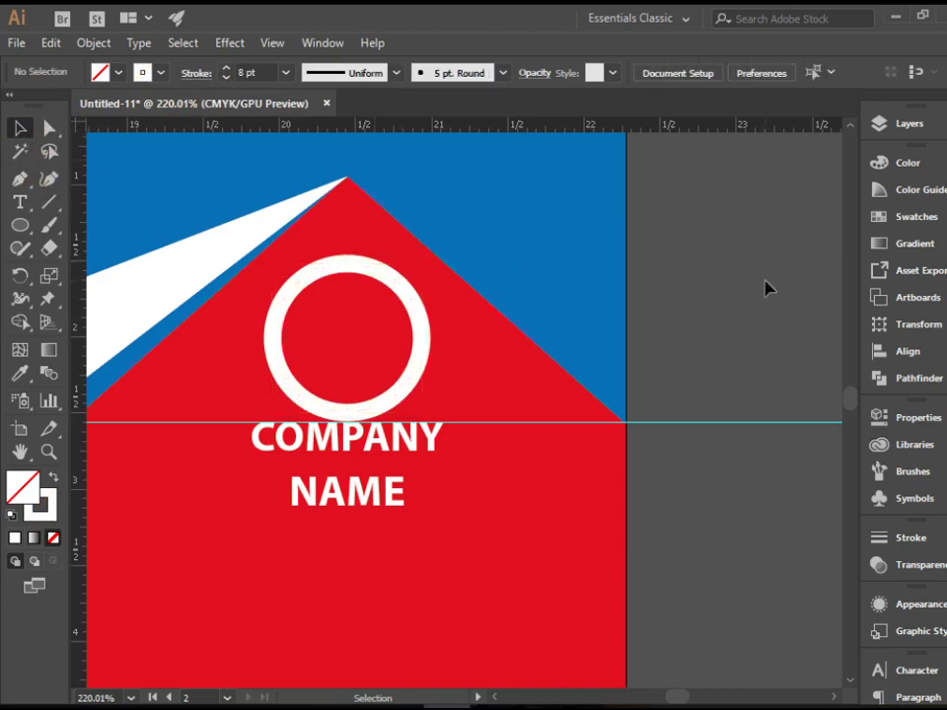
{"action": "left_click", "coordinate": [406, 383]}
{"action": "key", "text": "Up"}
{"action": "key", "text": "Up"}
{"action": "key", "text": "Up"}
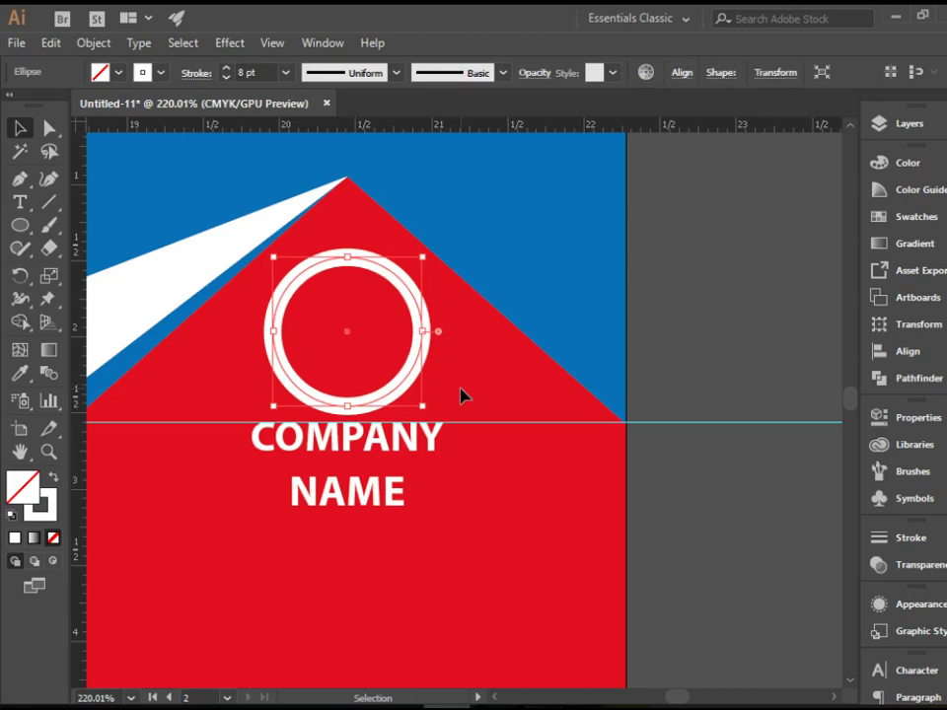
Draw a small white-filled circle at the ring's lower right with a 5 pt outline.
{"action": "left_click", "coordinate": [19, 225]}
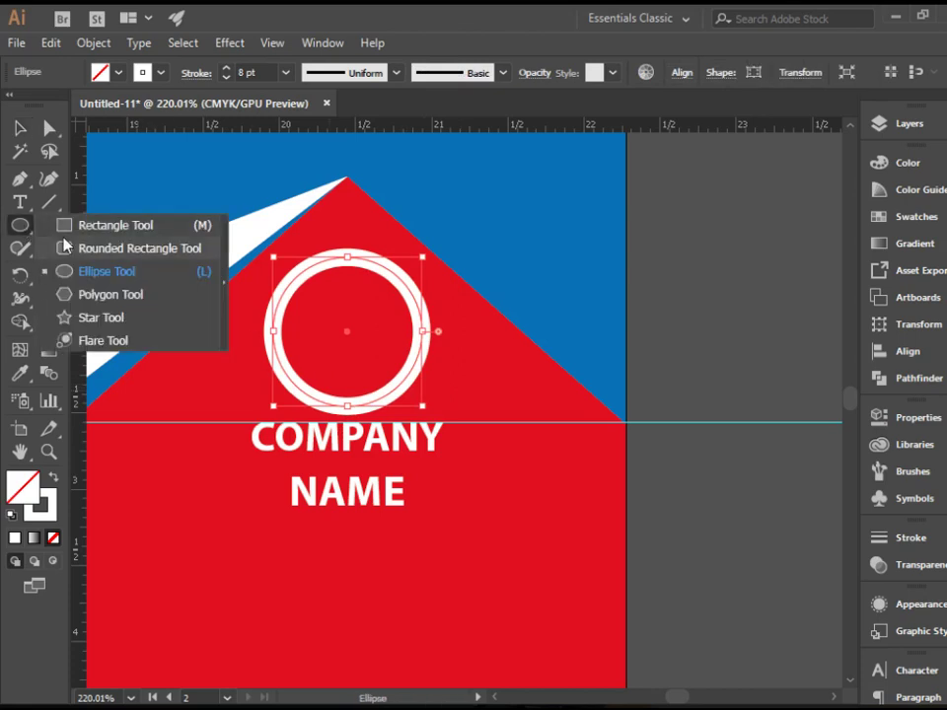
{"action": "left_click", "coordinate": [93, 273]}
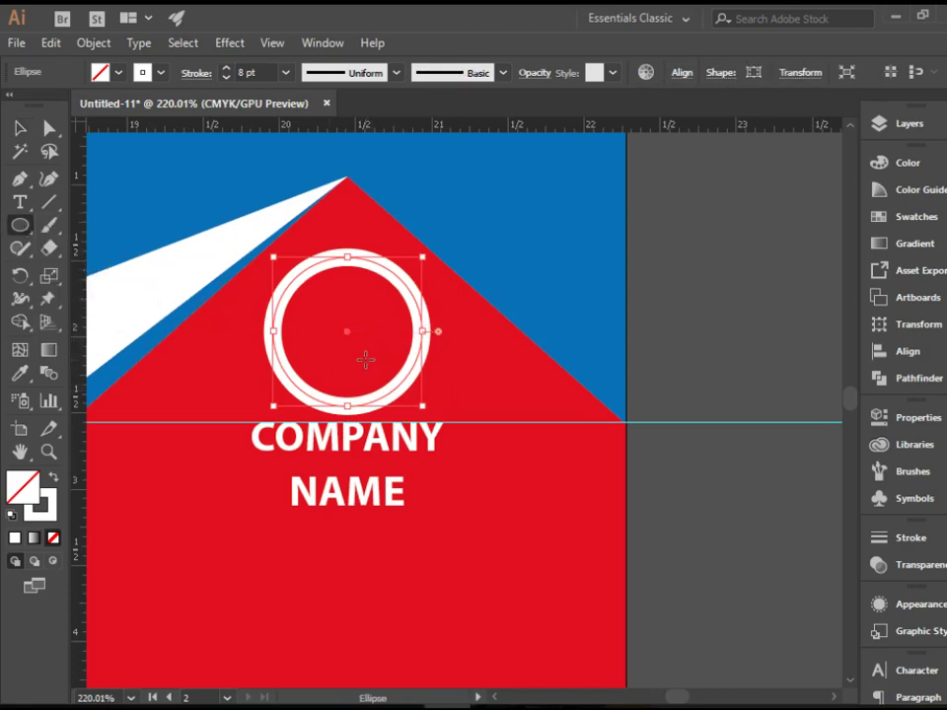
{"action": "mouse_move", "coordinate": [365, 360]}
{"action": "left_mouse_down"}
{"action": "mouse_move", "coordinate": [399, 379]}
{"action": "mouse_move", "coordinate": [407, 401]}
{"action": "left_mouse_up"}
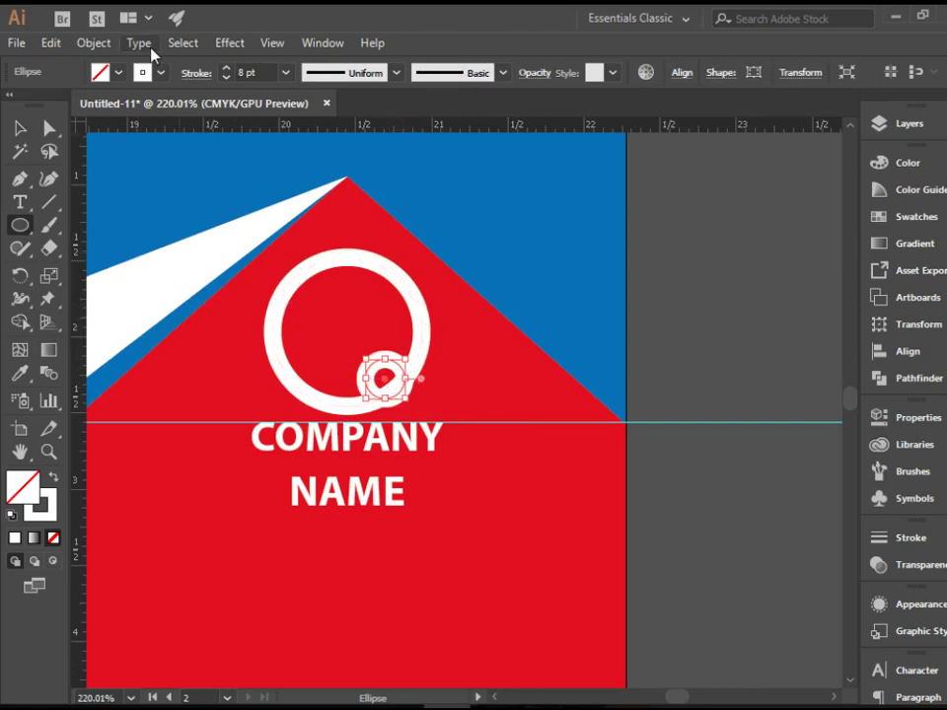
{"action": "left_click", "coordinate": [100, 74]}
{"action": "left_click", "coordinate": [41, 104]}
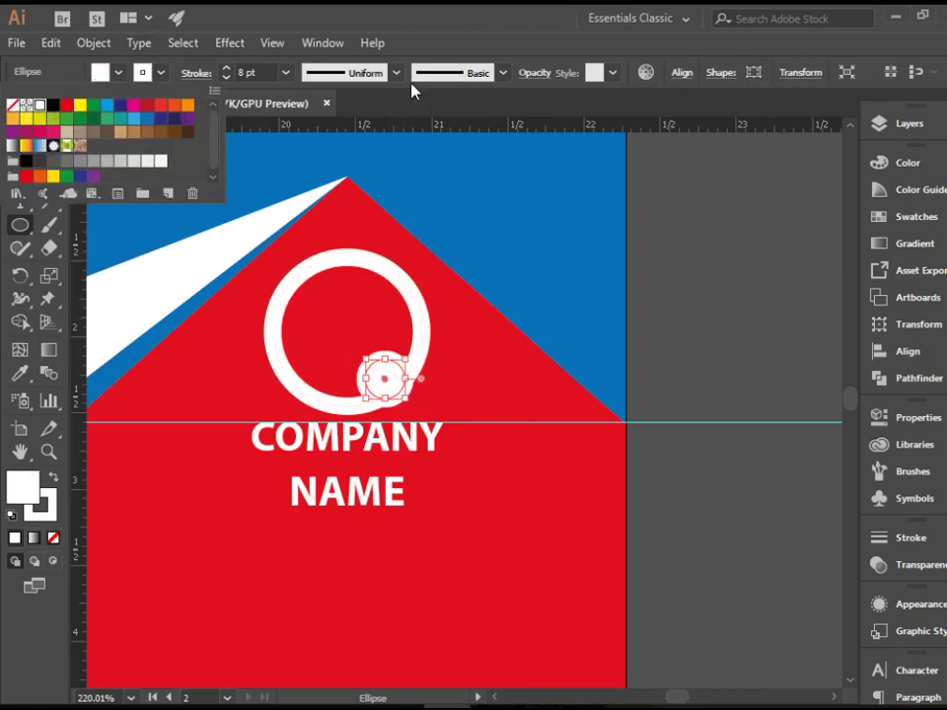
{"action": "left_click", "coordinate": [226, 78]}
{"action": "left_click", "coordinate": [226, 78]}
{"action": "left_click", "coordinate": [226, 78]}
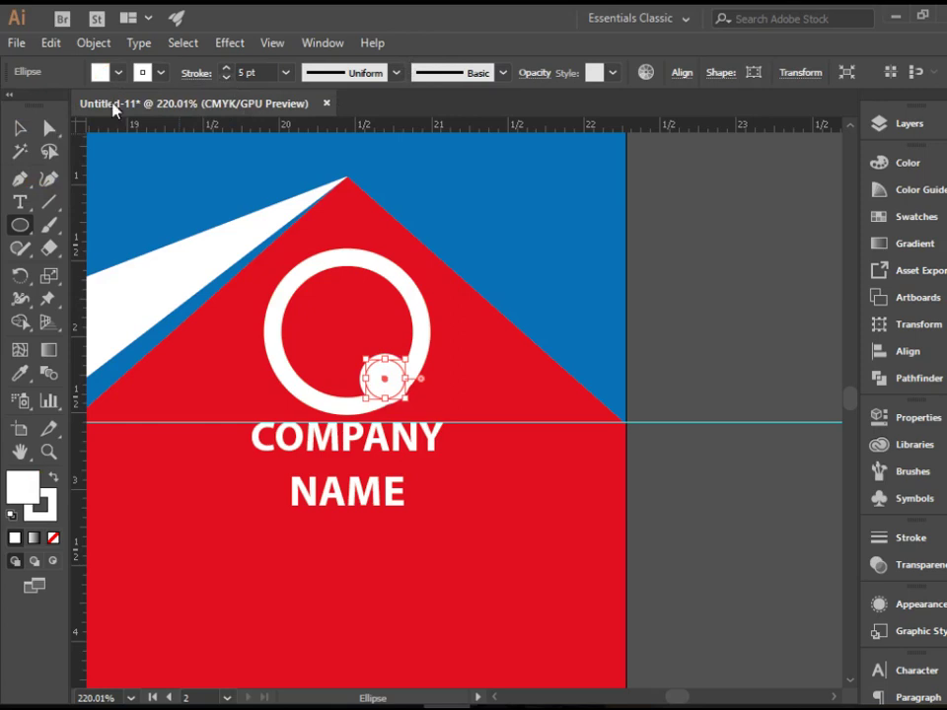
Reselect the small dot and reduce its outline from 5 pt to 0.25 pt.
{"action": "left_click", "coordinate": [17, 128]}
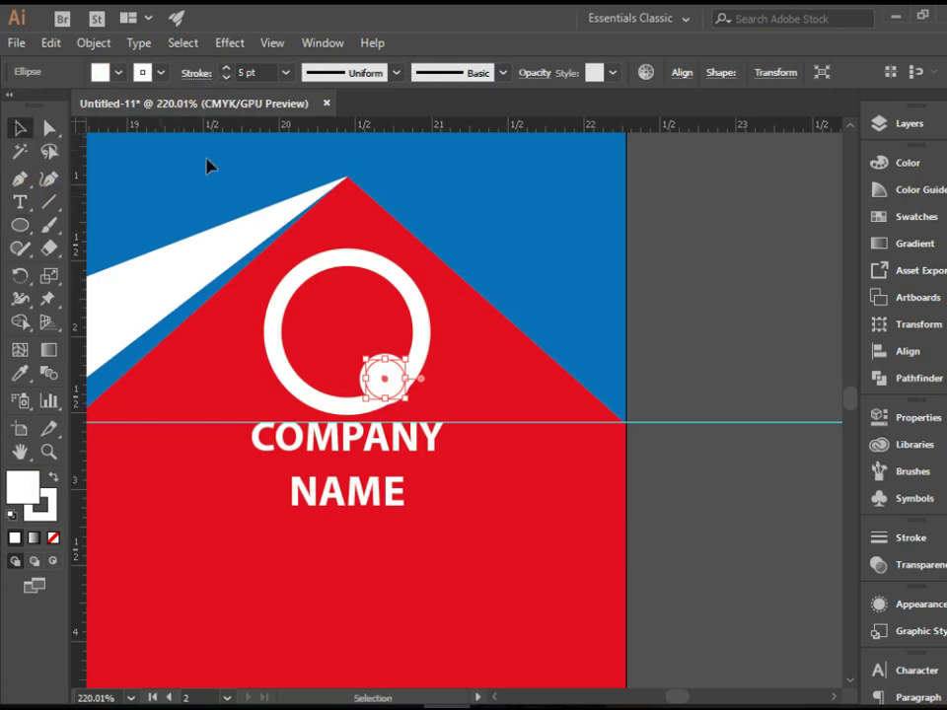
{"action": "left_click", "coordinate": [669, 237]}
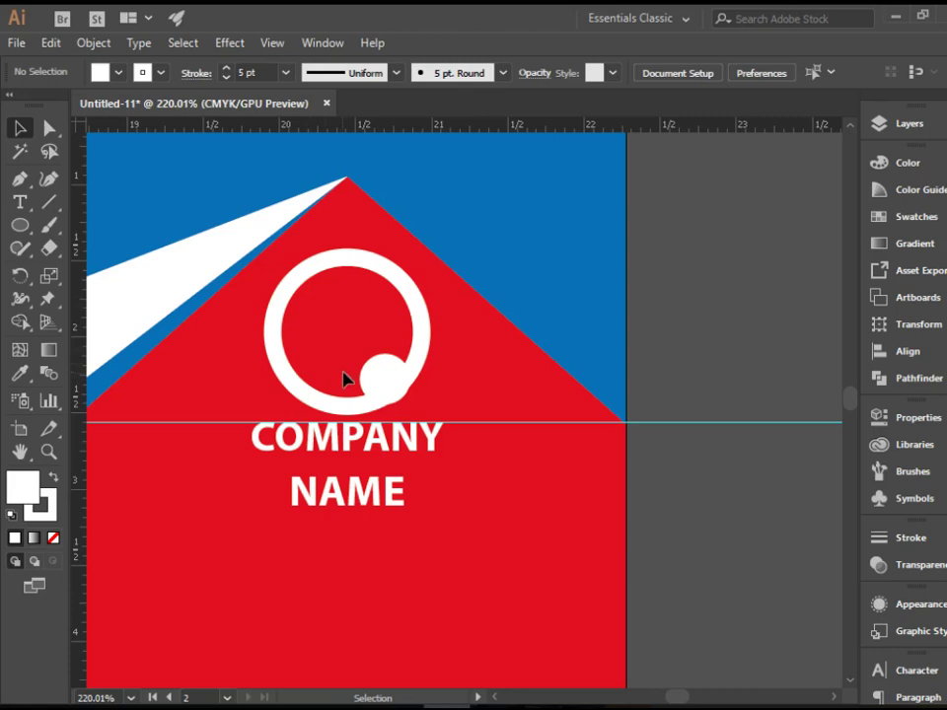
{"action": "left_click", "coordinate": [383, 380]}
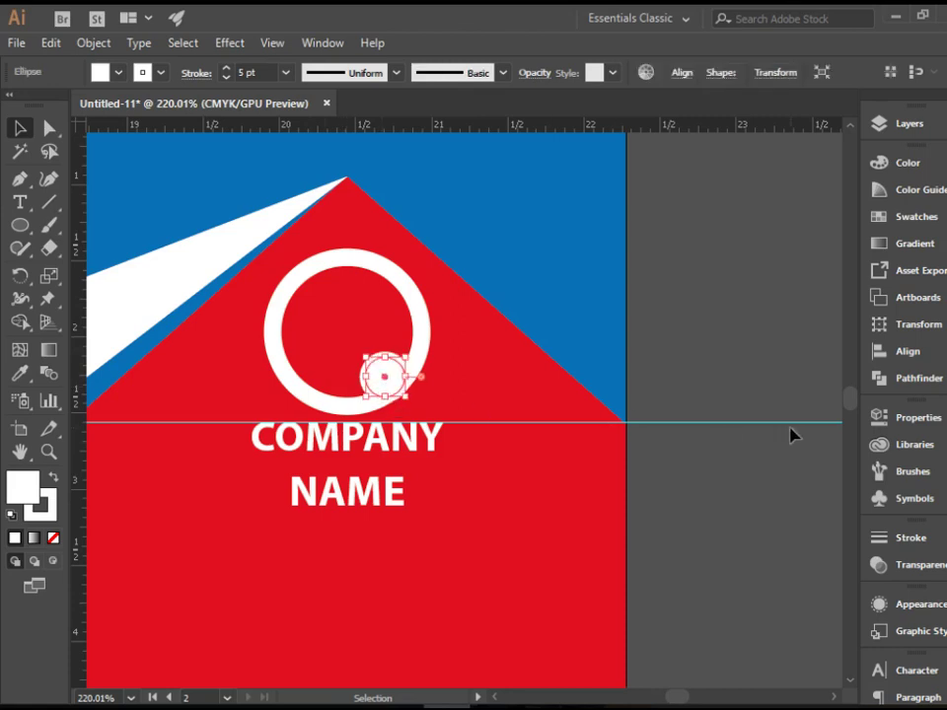
{"action": "left_click", "coordinate": [799, 390]}
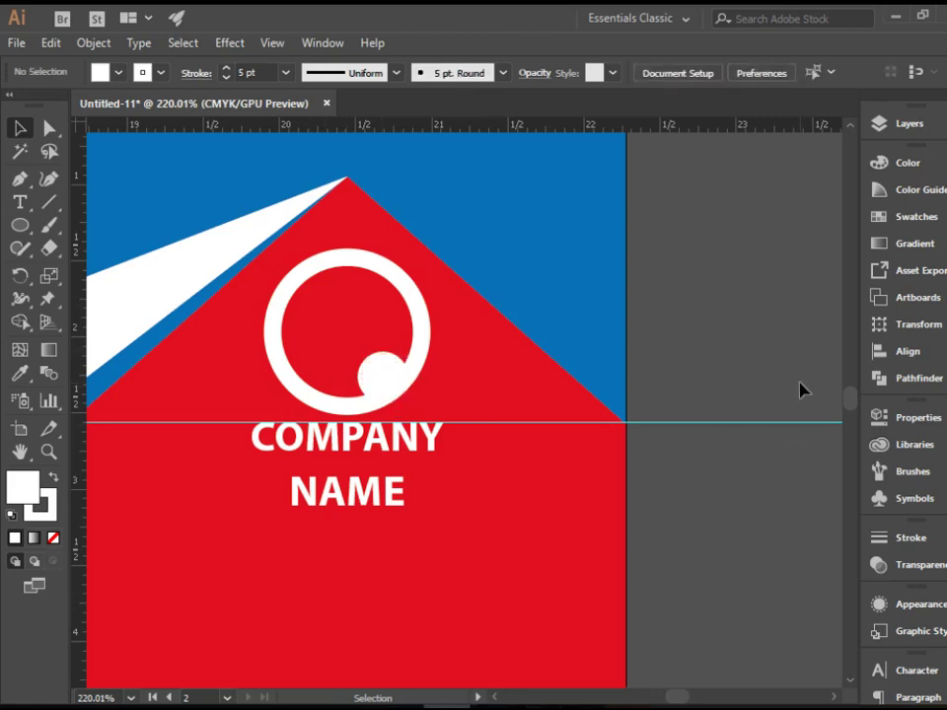
{"action": "left_click", "coordinate": [383, 376]}
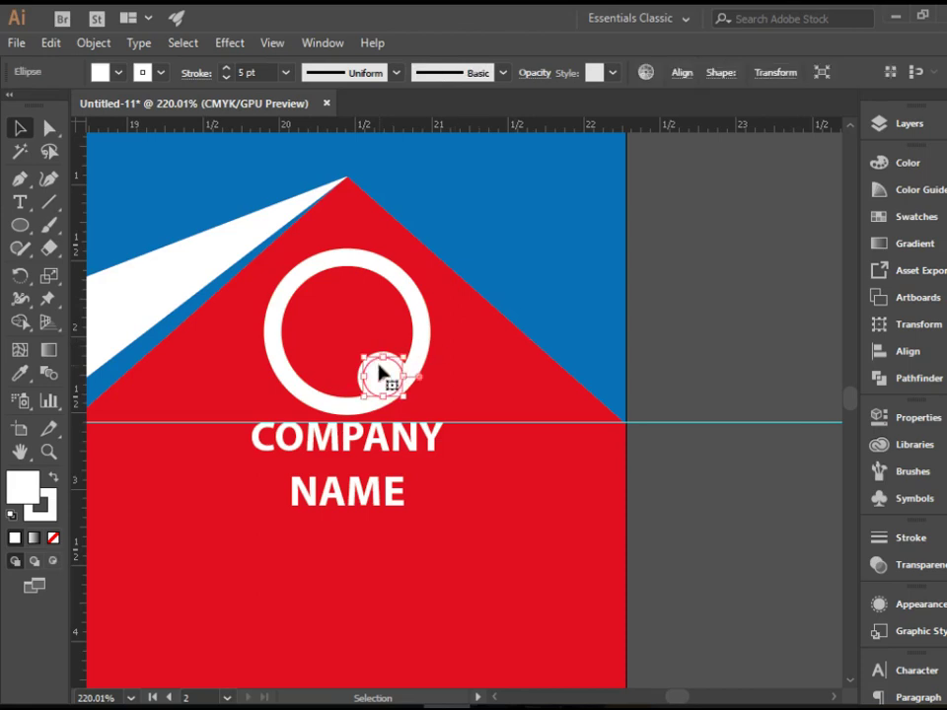
{"action": "left_click", "coordinate": [226, 77]}
{"action": "left_click", "coordinate": [227, 77]}
{"action": "left_click", "coordinate": [227, 77]}
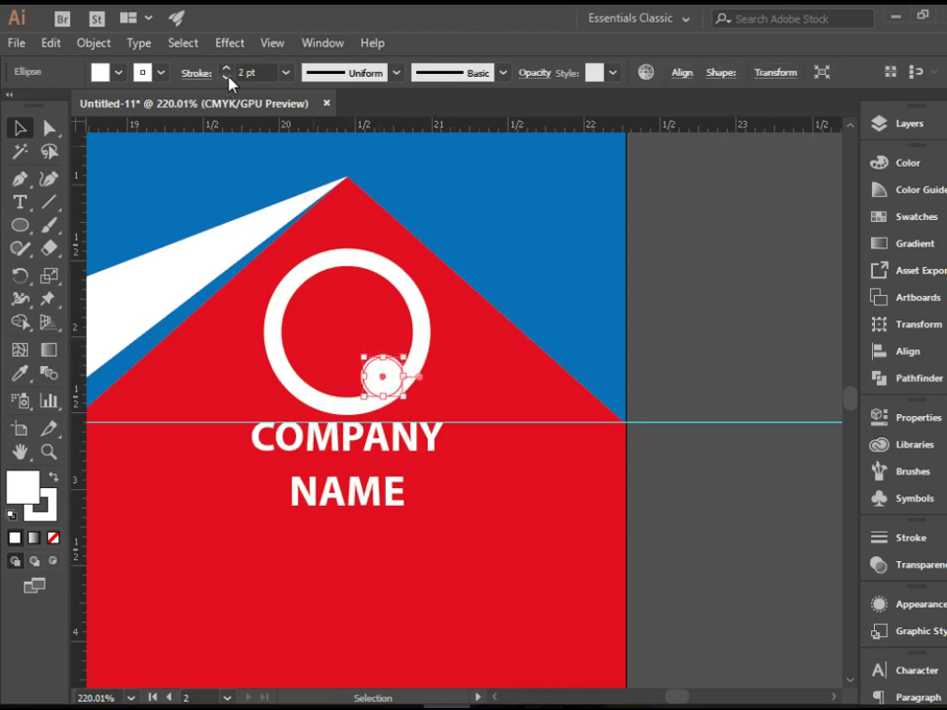
{"action": "left_click", "coordinate": [227, 77]}
{"action": "left_click", "coordinate": [227, 77]}
{"action": "left_click", "coordinate": [227, 77]}
{"action": "left_click", "coordinate": [719, 303]}
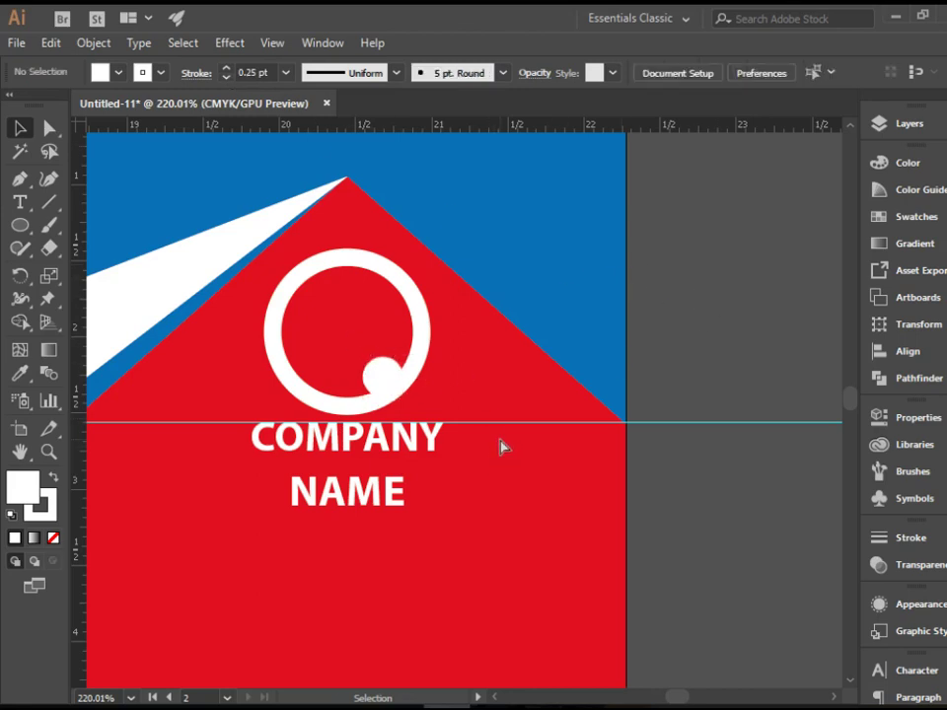
Draw a text area below COMPANY NAME and reset its character formatting to Regular 12 pt.
{"action": "key", "text": "p"}
{"action": "scroll", "coordinate": [503, 438], "scroll_direction": "down", "scroll_amount": 2}
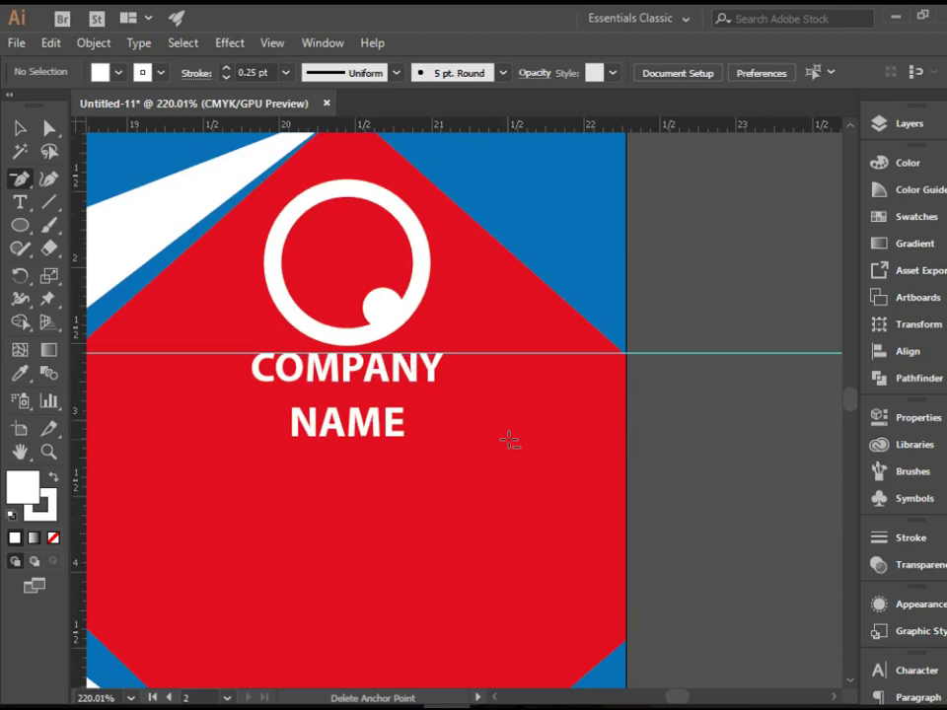
{"action": "left_click", "coordinate": [28, 204]}
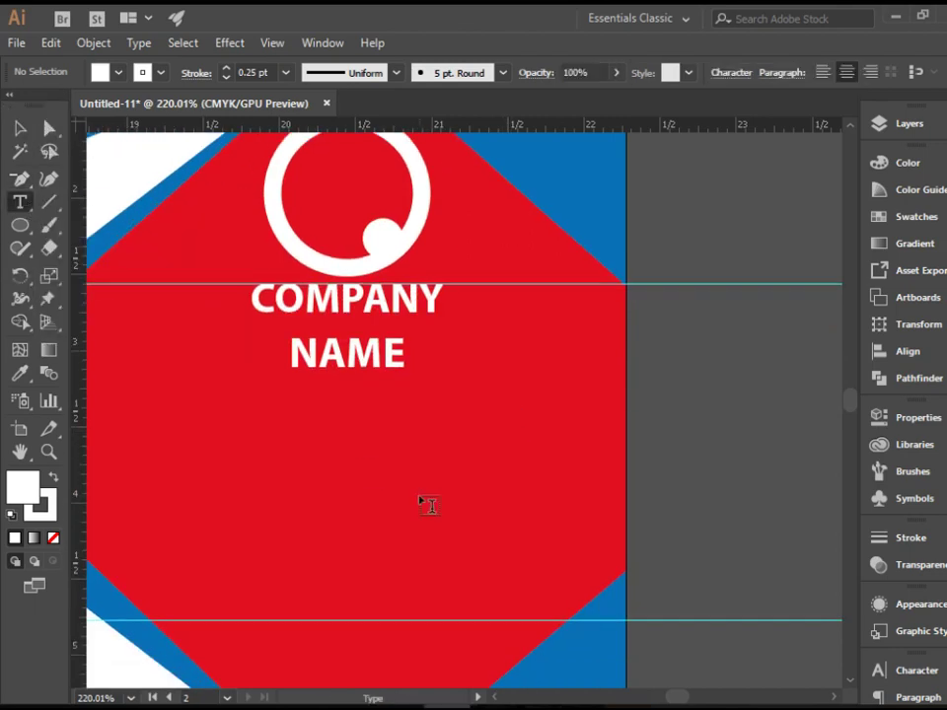
{"action": "left_click_drag", "start_coordinate": [219, 401], "coordinate": [494, 590]}
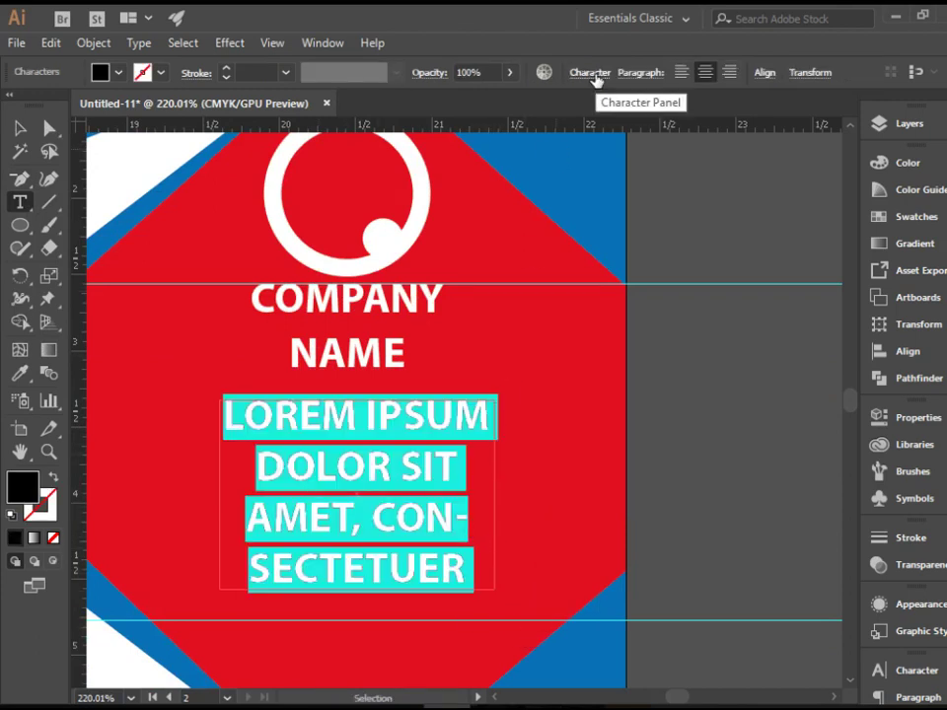
{"action": "left_click", "coordinate": [595, 75]}
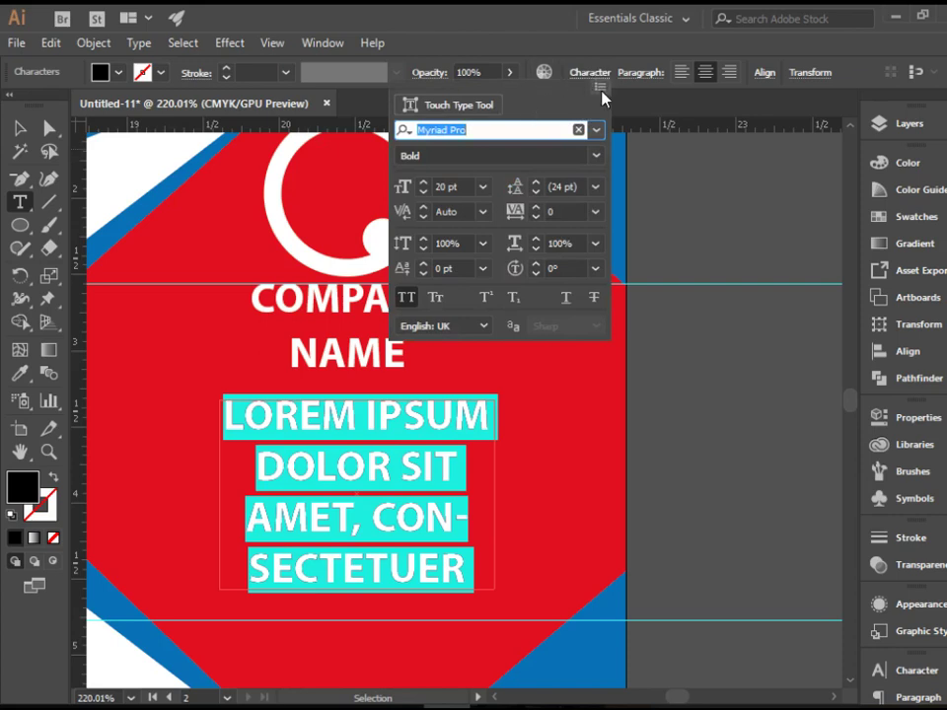
{"action": "left_click", "coordinate": [604, 92]}
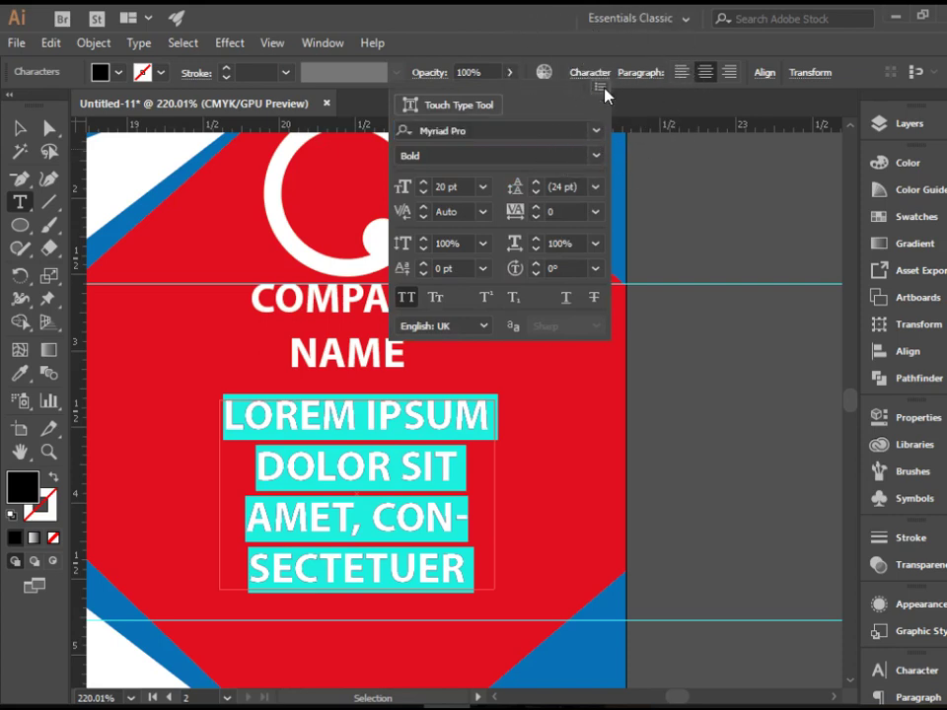
{"action": "left_click", "coordinate": [680, 315]}
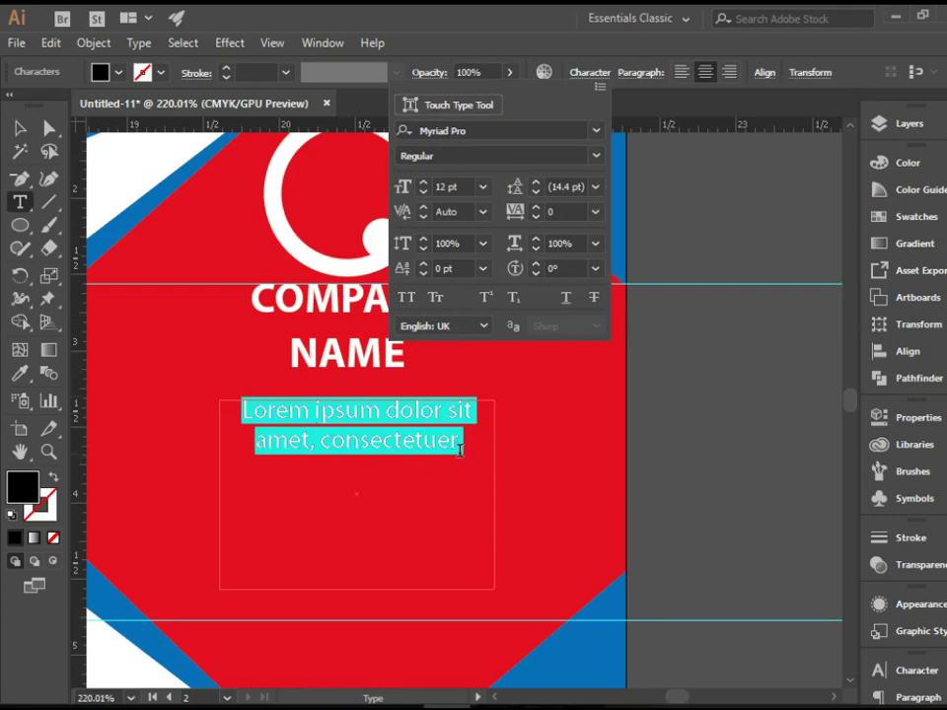
{"action": "key", "text": "Escape"}
Repeat the 'Lorem ipsum dolor sit amet, consectetuer' sentence by copying and pasting it.
{"action": "left_click_drag", "start_coordinate": [469, 445], "coordinate": [197, 395]}
{"action": "key", "text": "ctrl+c"}
{"action": "key", "text": "Right"}
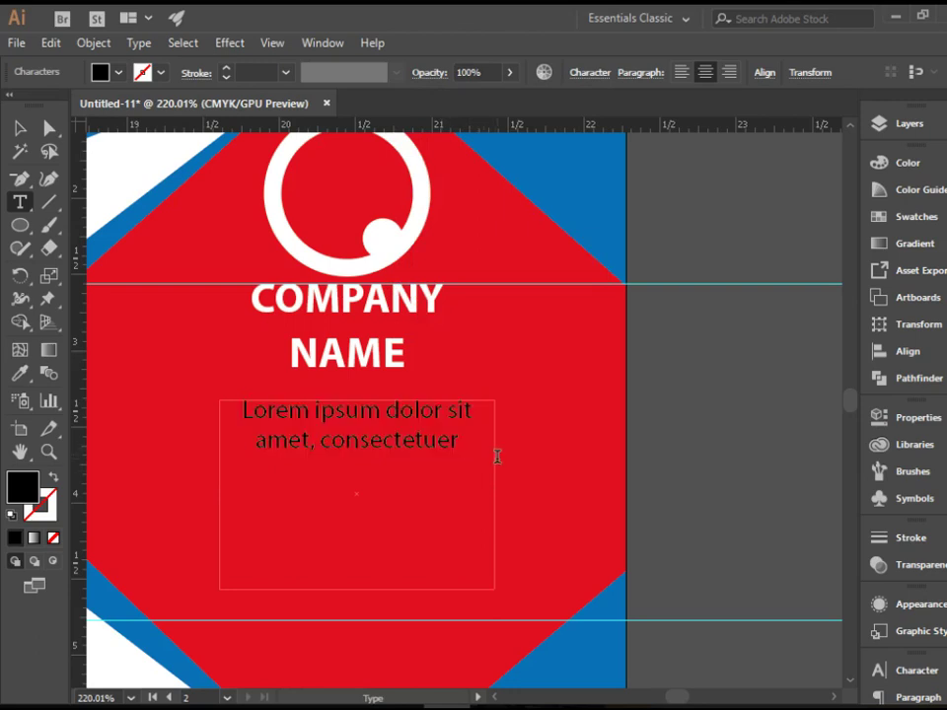
{"action": "key", "text": "ctrl+v"}
{"action": "key", "text": "ctrl+v"}
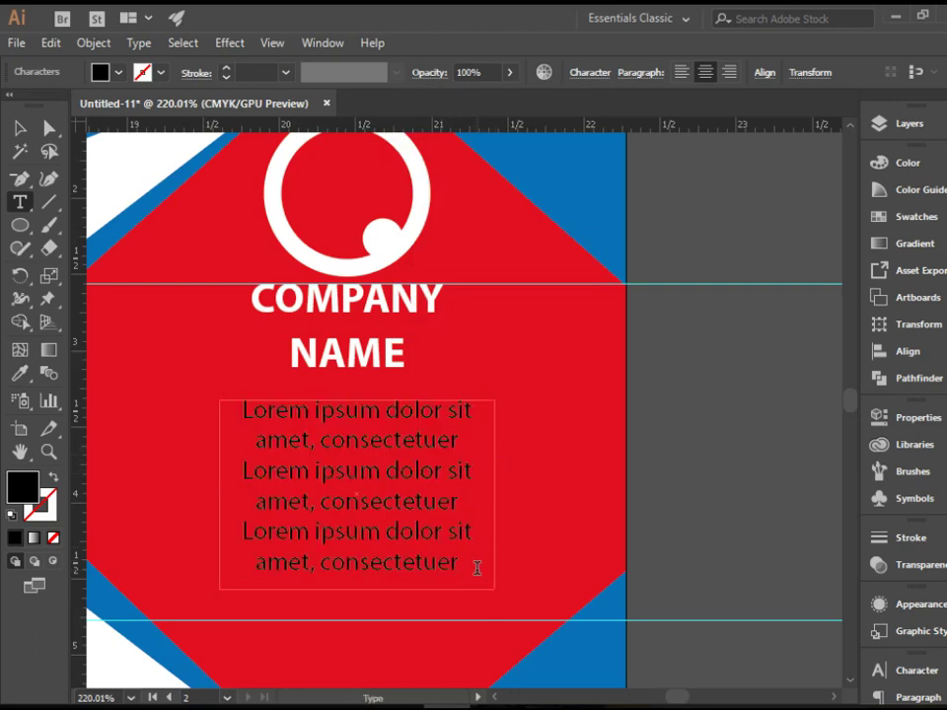
Make the whole paragraph white and deselect it.
{"action": "left_click_drag", "start_coordinate": [477, 568], "coordinate": [237, 403]}
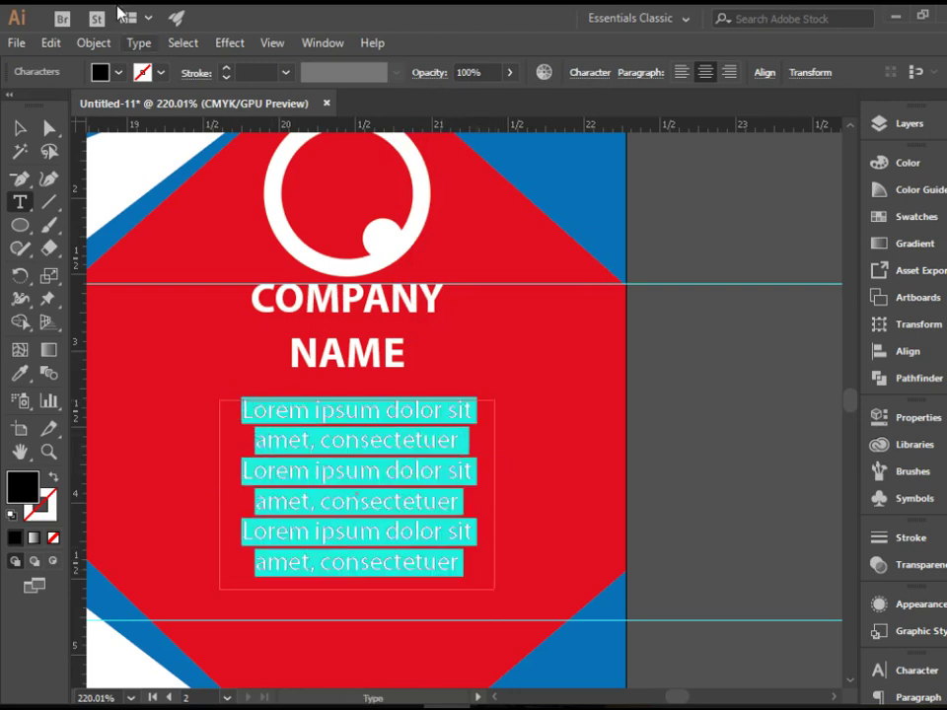
{"action": "left_click", "coordinate": [117, 74]}
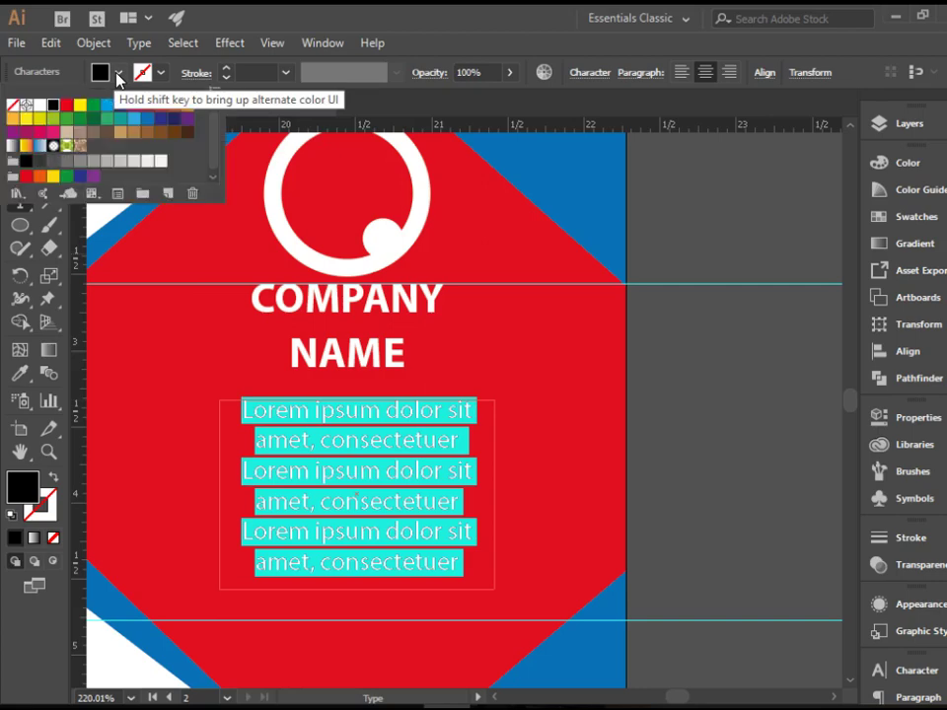
{"action": "left_click", "coordinate": [40, 105]}
{"action": "key", "text": "Escape"}
{"action": "left_click", "coordinate": [723, 380]}
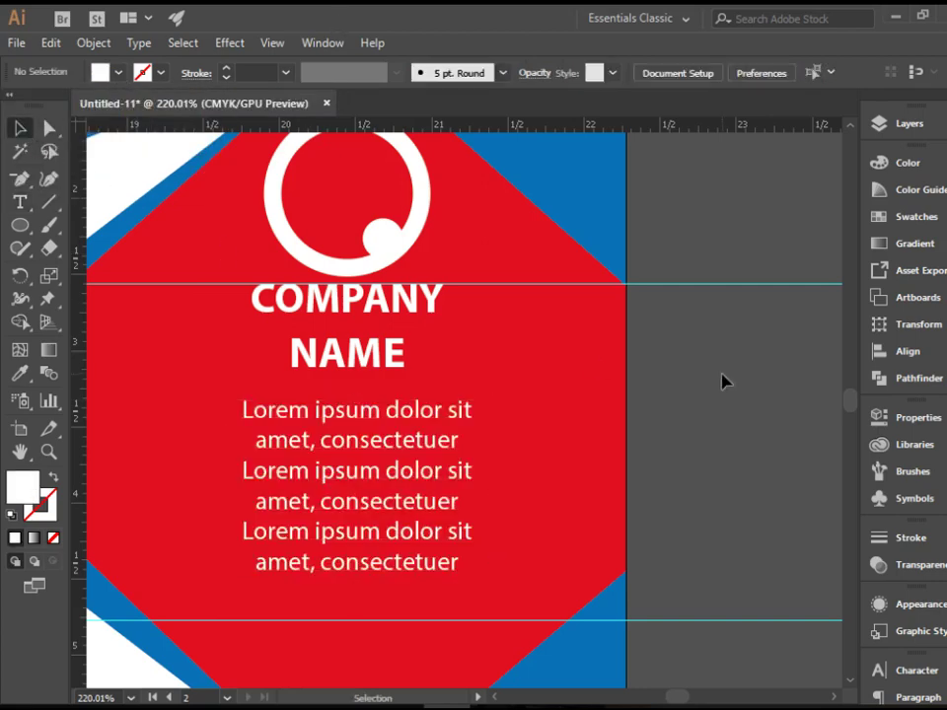
Zoom out to 50% so both brochures show side by side, and hide the guides.
{"action": "key", "text": "p"}
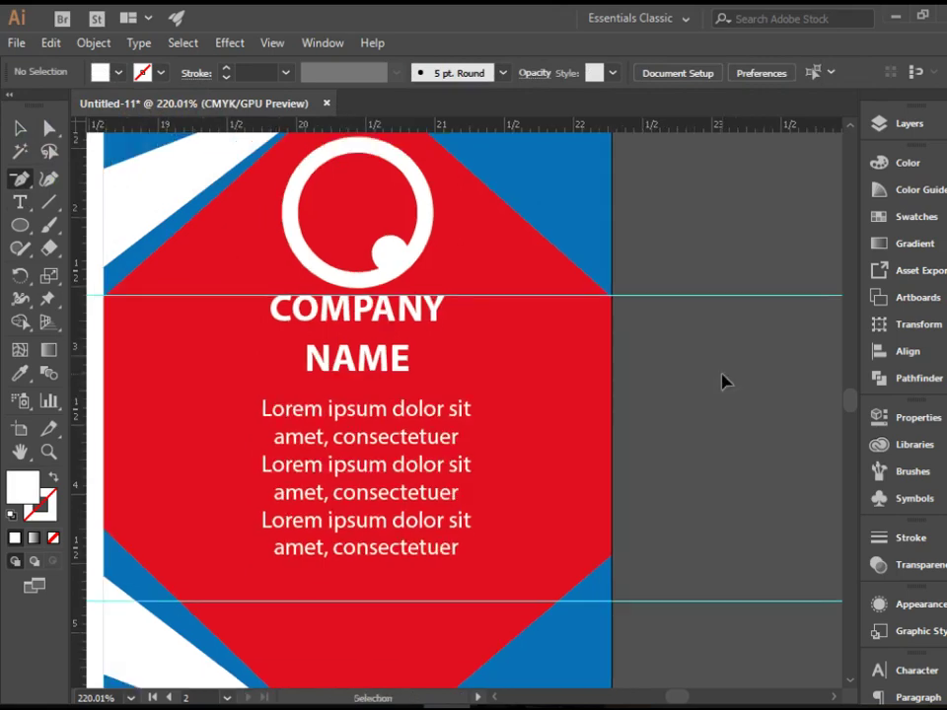
{"action": "key", "text": "ctrl+minus"}
{"action": "key", "text": "ctrl+minus"}
{"action": "key", "text": "ctrl+minus"}
{"action": "key", "text": "ctrl+minus"}
{"action": "key", "text": "ctrl+minus"}
{"action": "left_click_drag", "start_coordinate": [446, 619], "coordinate": [766, 588]}
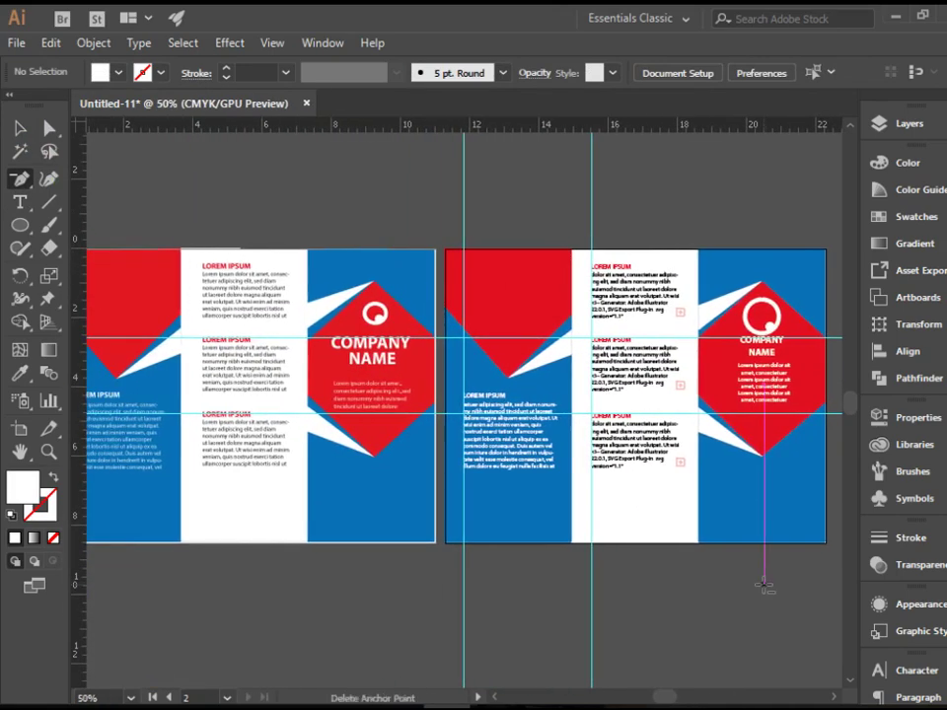
{"action": "left_click", "coordinate": [18, 128]}
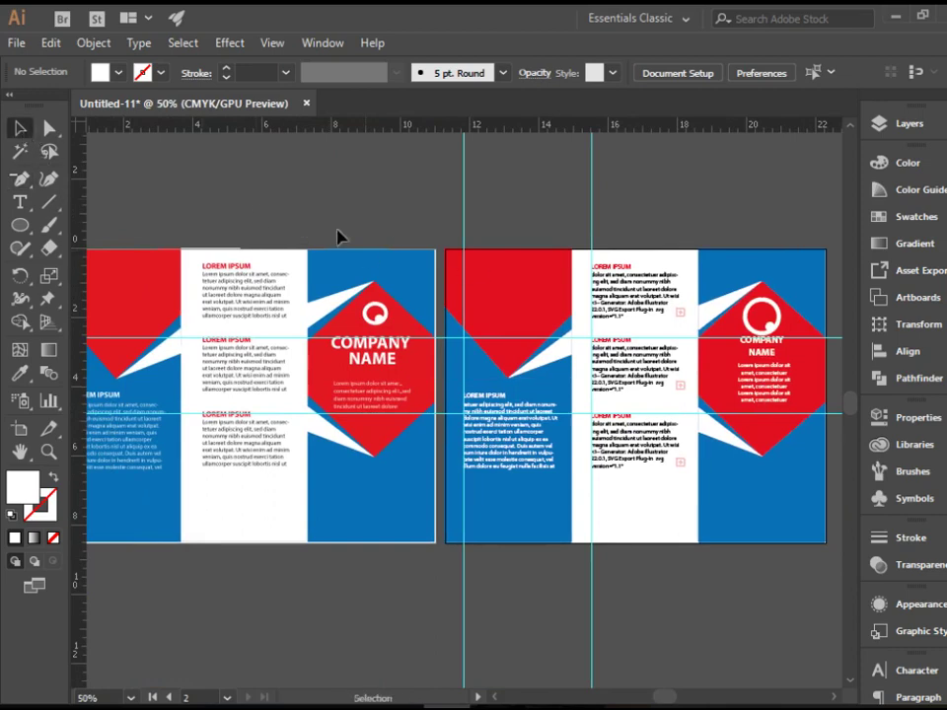
{"action": "right_click", "coordinate": [397, 226]}
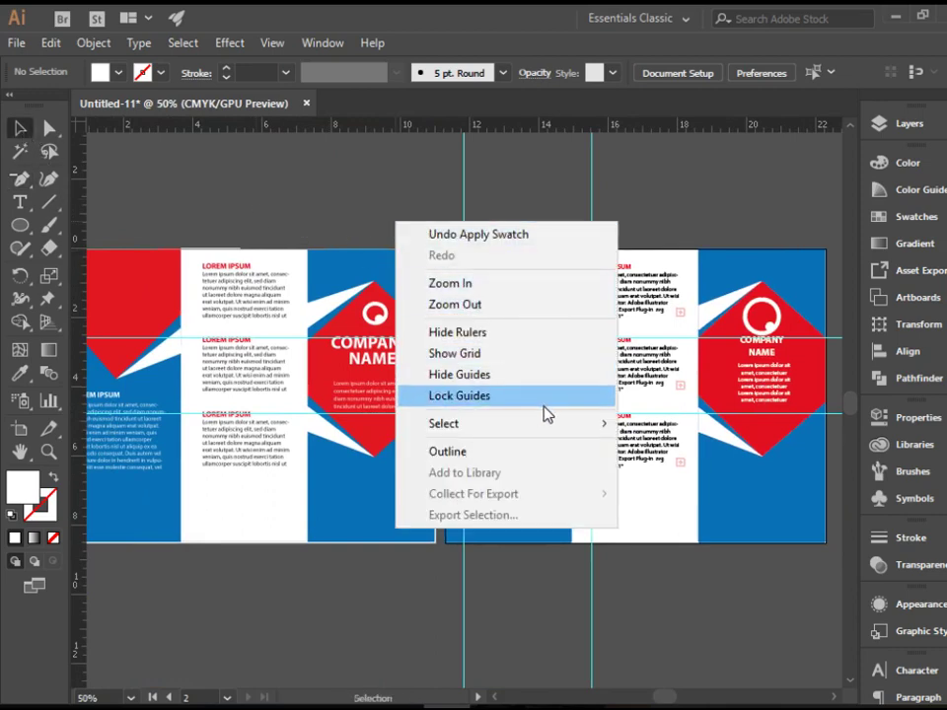
{"action": "left_click", "coordinate": [564, 378]}
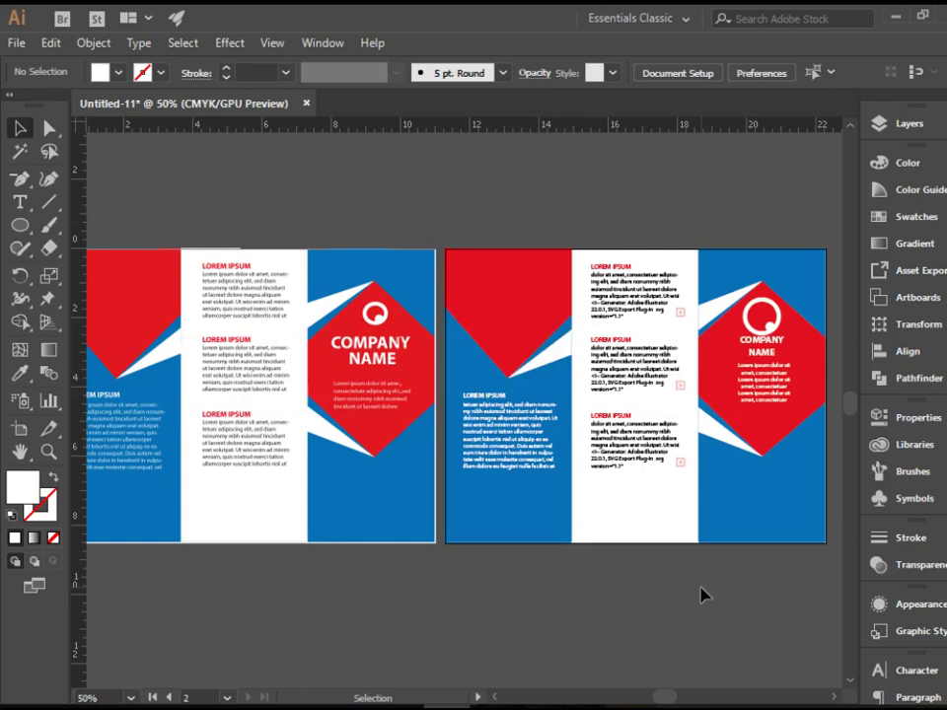
Enlarge the second brochure's logo ring to match the original's bolder logo.
{"action": "mouse_move", "coordinate": [681, 564]}
{"action": "left_mouse_down"}
{"action": "mouse_move", "coordinate": [712, 563]}
{"action": "mouse_move", "coordinate": [690, 560]}
{"action": "left_mouse_up"}
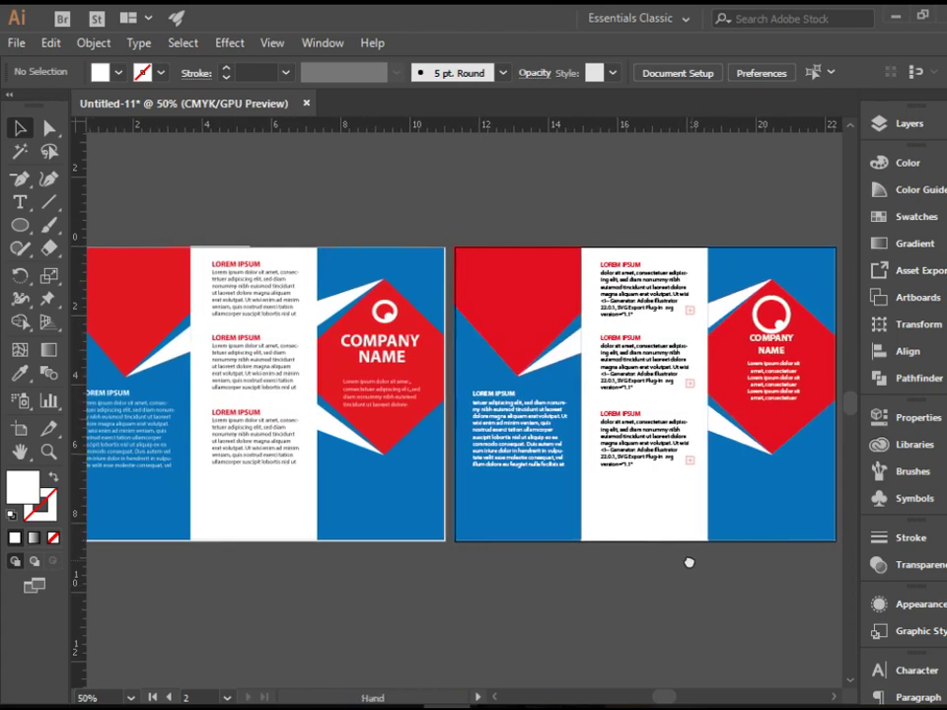
{"action": "left_click", "coordinate": [758, 326]}
{"action": "left_click", "coordinate": [784, 316]}
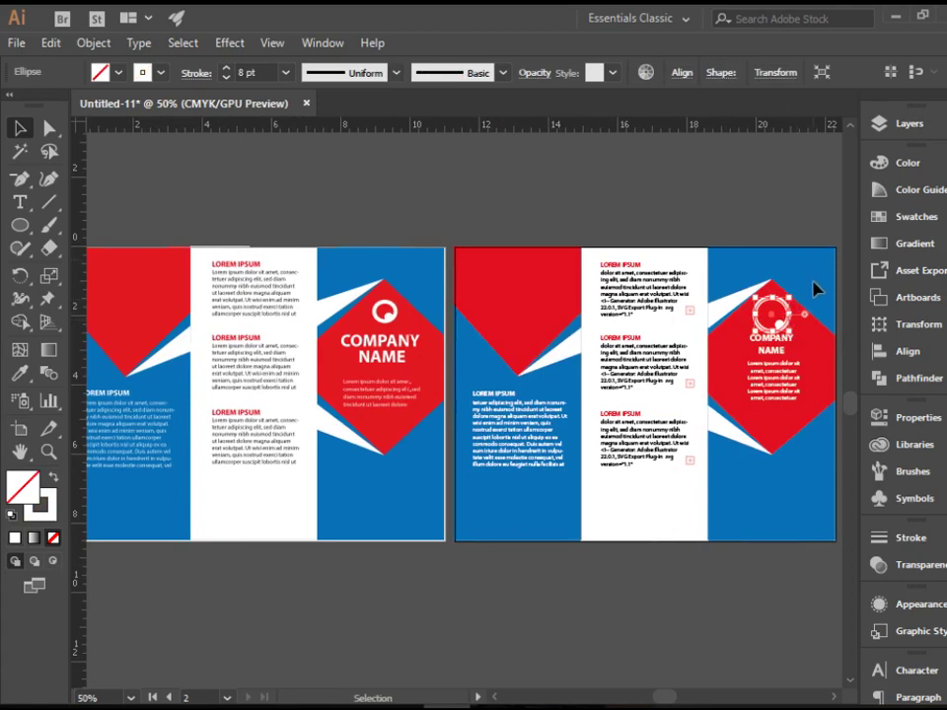
{"action": "mouse_move", "coordinate": [795, 298]}
{"action": "left_mouse_down"}
{"action": "mouse_move", "coordinate": [777, 304]}
{"action": "mouse_move", "coordinate": [783, 297]}
{"action": "mouse_move", "coordinate": [776, 321]}
{"action": "mouse_move", "coordinate": [787, 296]}
{"action": "mouse_move", "coordinate": [786, 331]}
{"action": "mouse_move", "coordinate": [780, 328]}
{"action": "left_mouse_up"}
{"action": "left_click", "coordinate": [799, 242]}
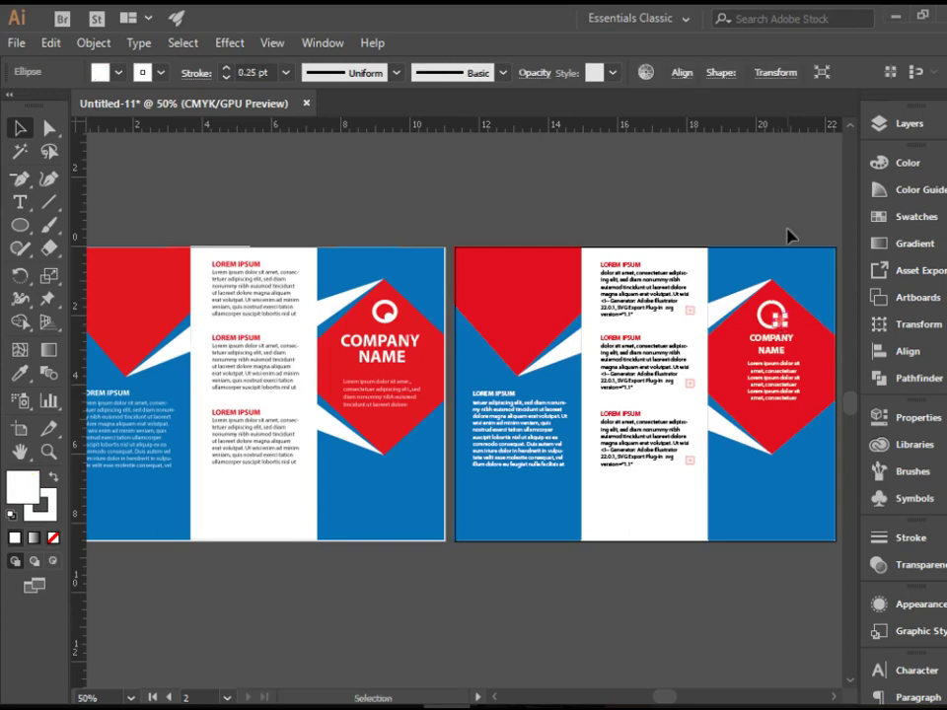
{"action": "left_click", "coordinate": [789, 222]}
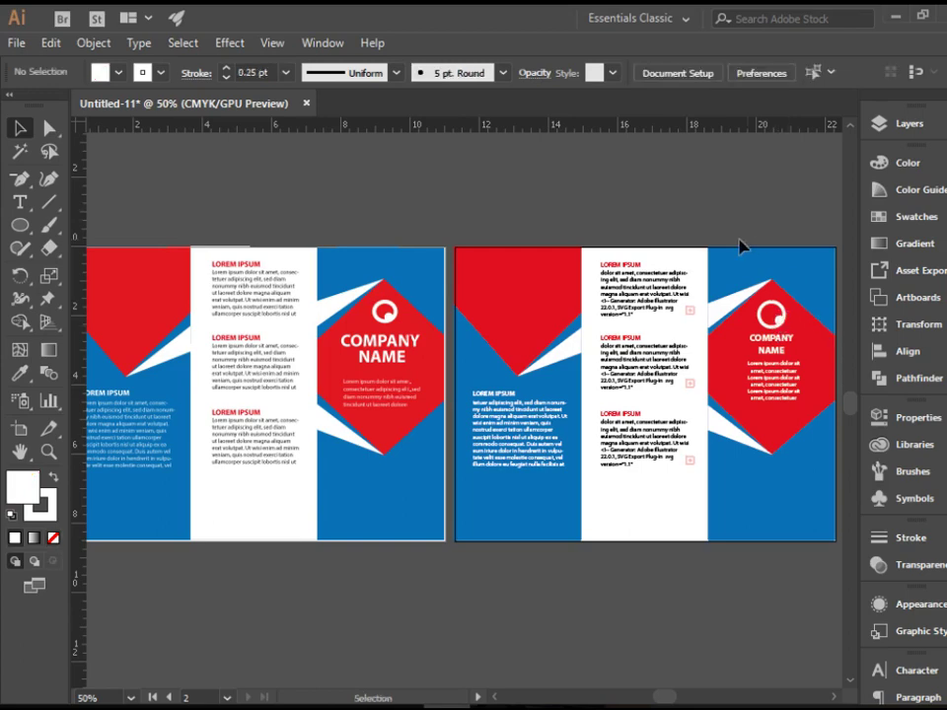
{"action": "left_click_drag", "start_coordinate": [399, 278], "coordinate": [434, 273]}
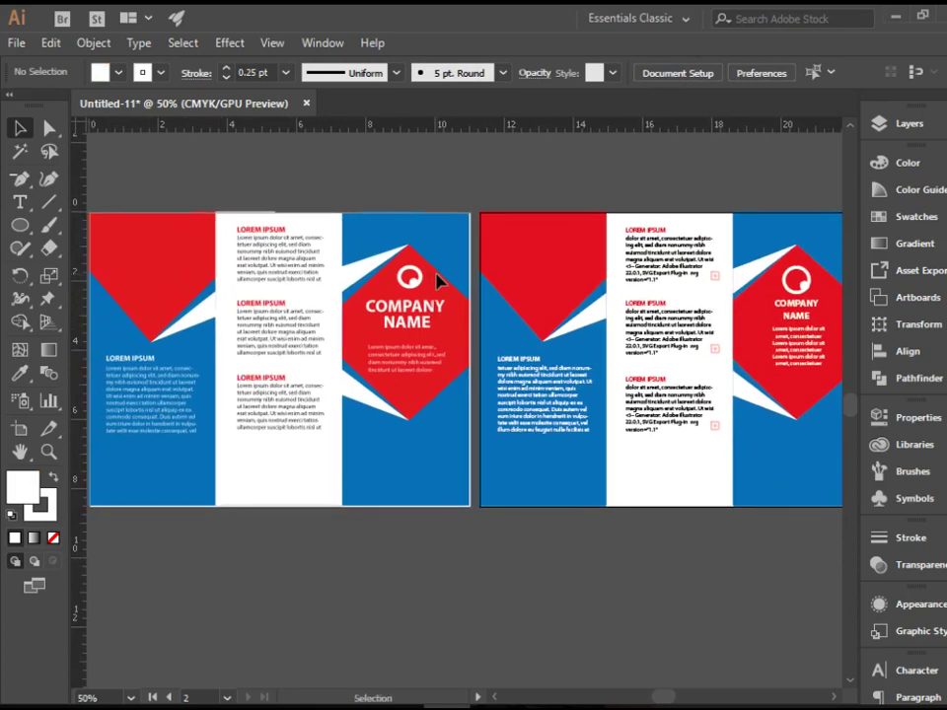